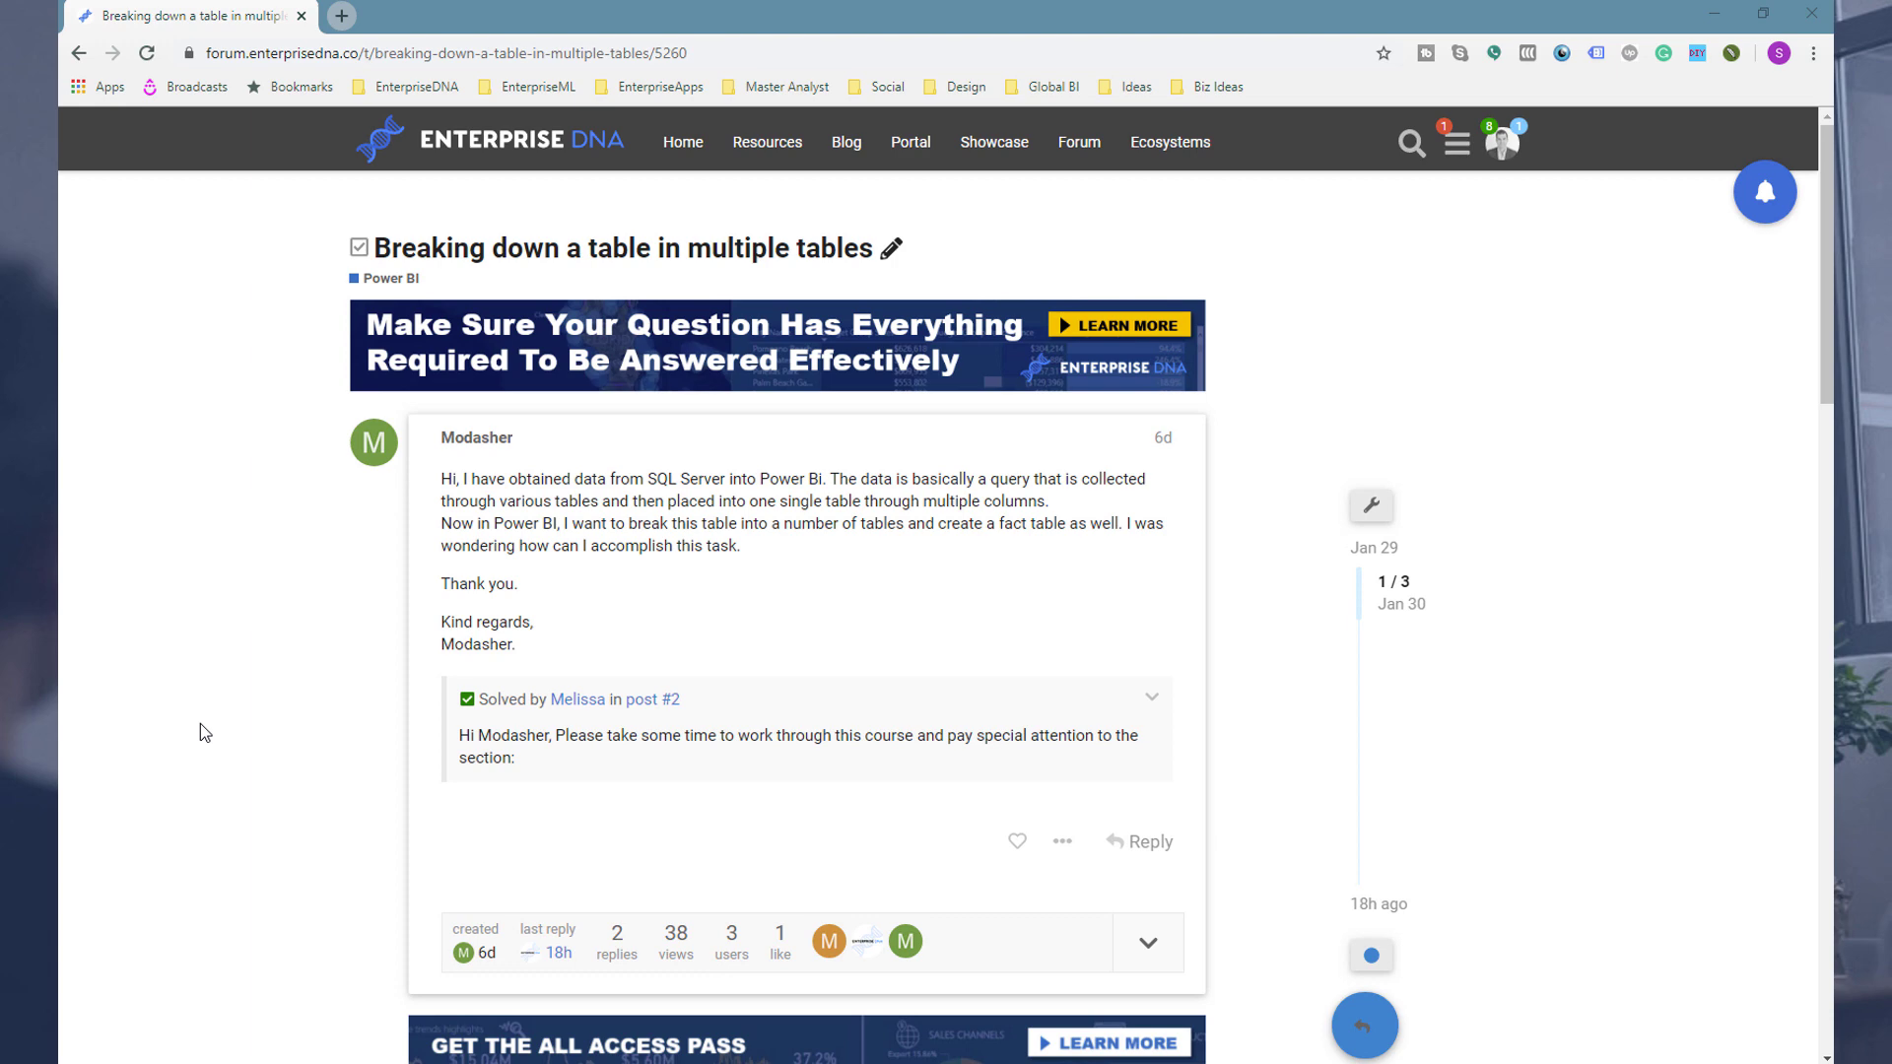
# Step: Scroll through the forum question 'Breaking down a table in multiple tables' and its solution
pyautogui.scroll(-2, 201, 734)
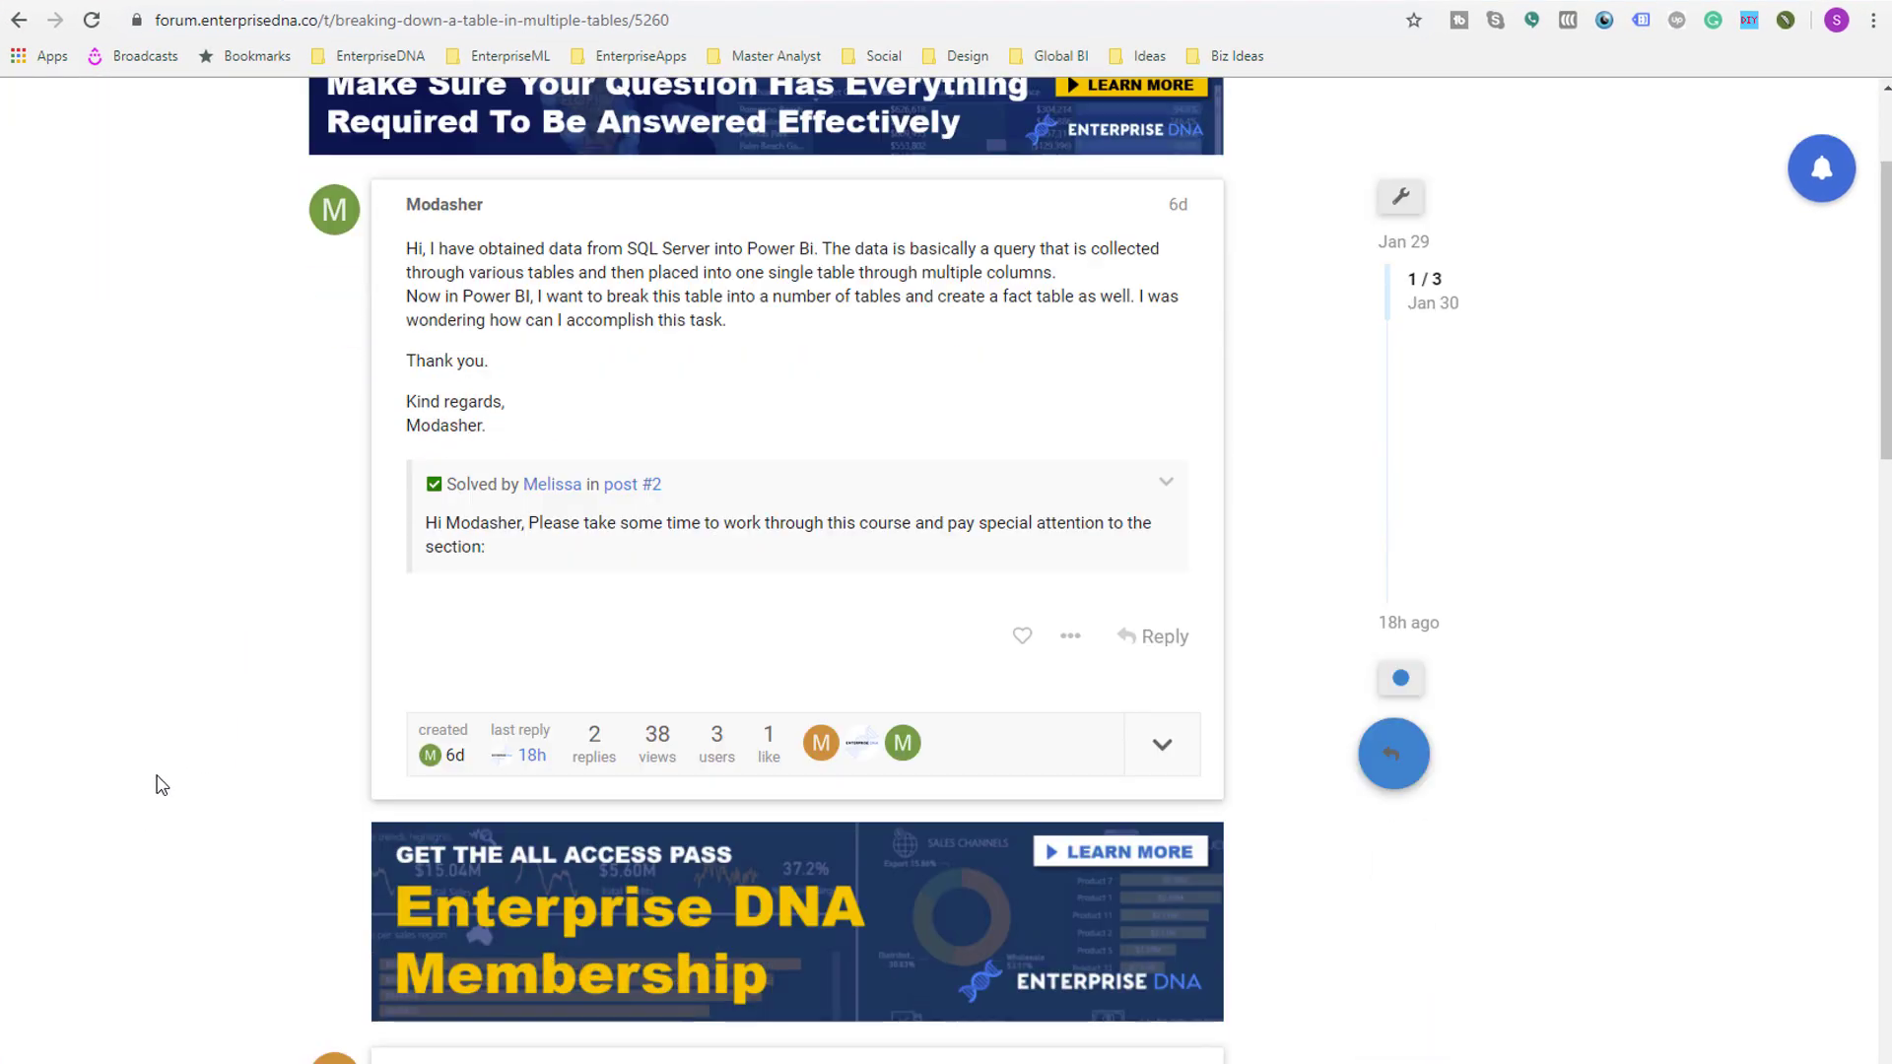
pyautogui.scroll(-2, 321, 802)
pyautogui.scroll(1, 329, 798)
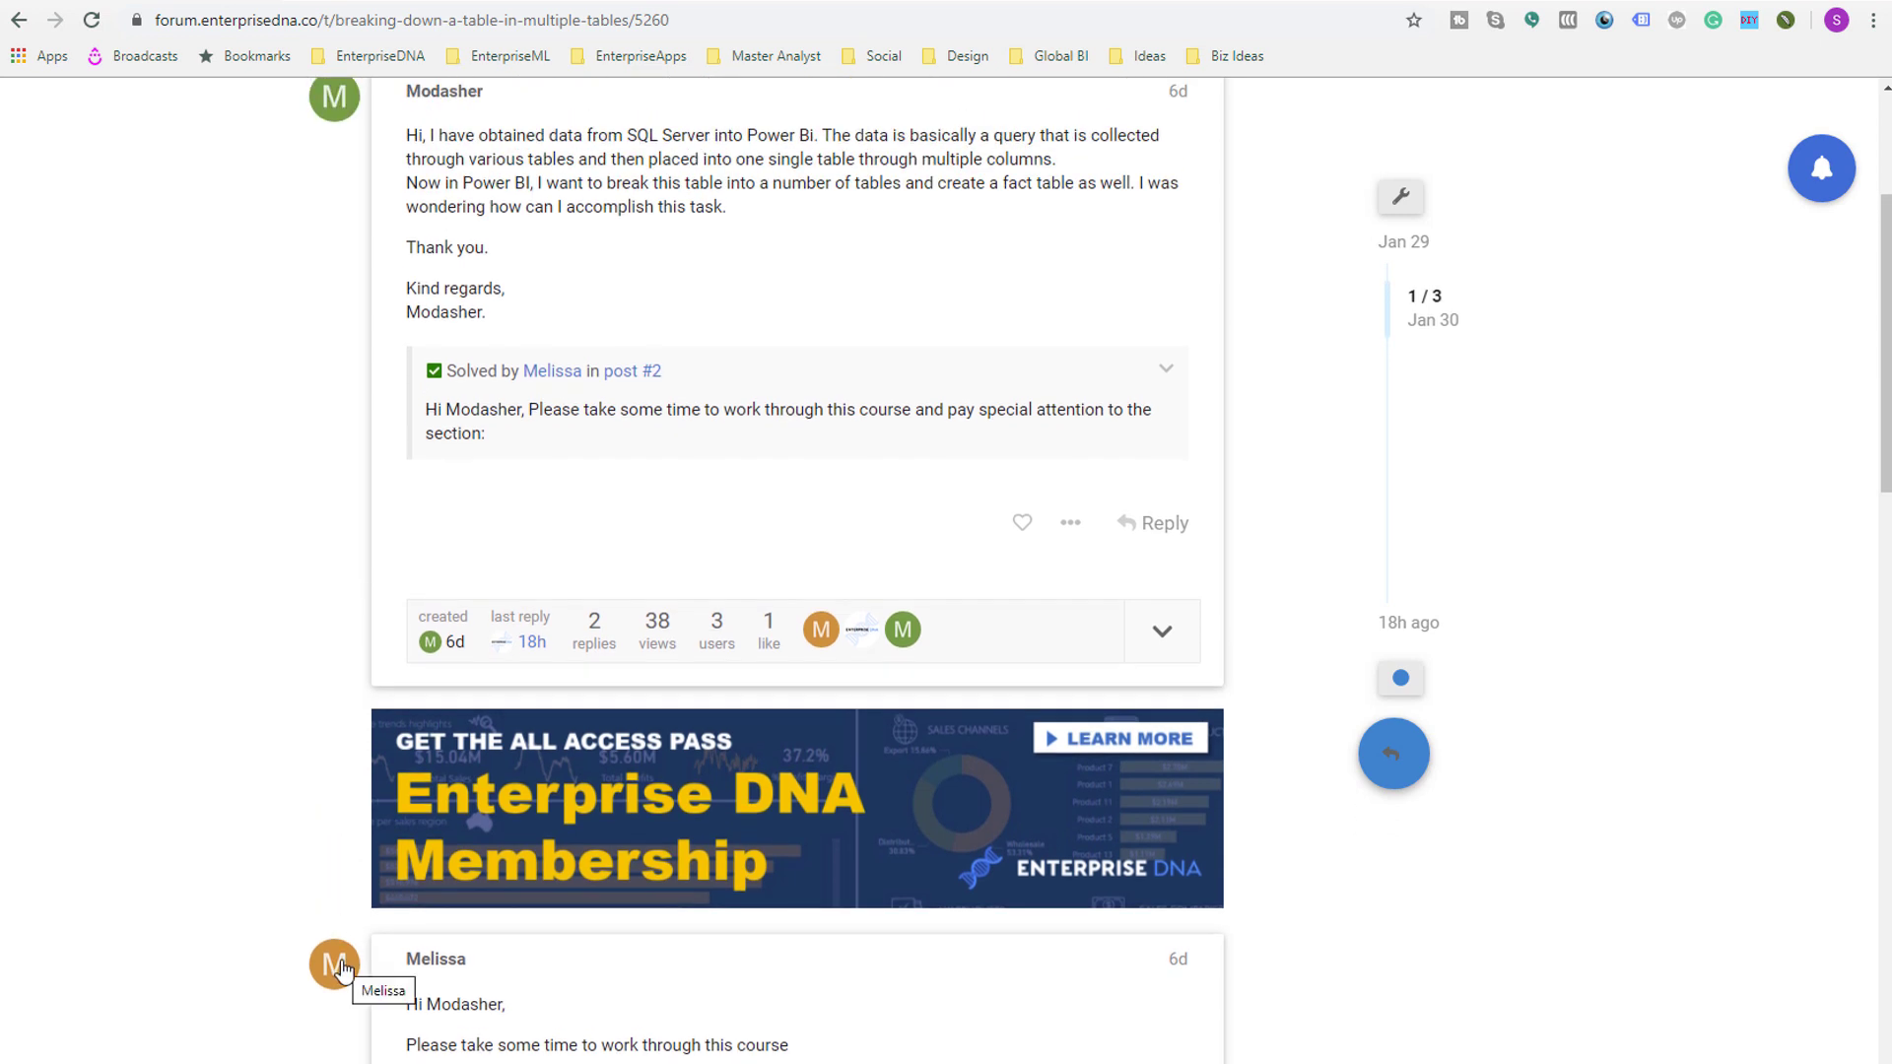
pyautogui.scroll(2, 344, 971)
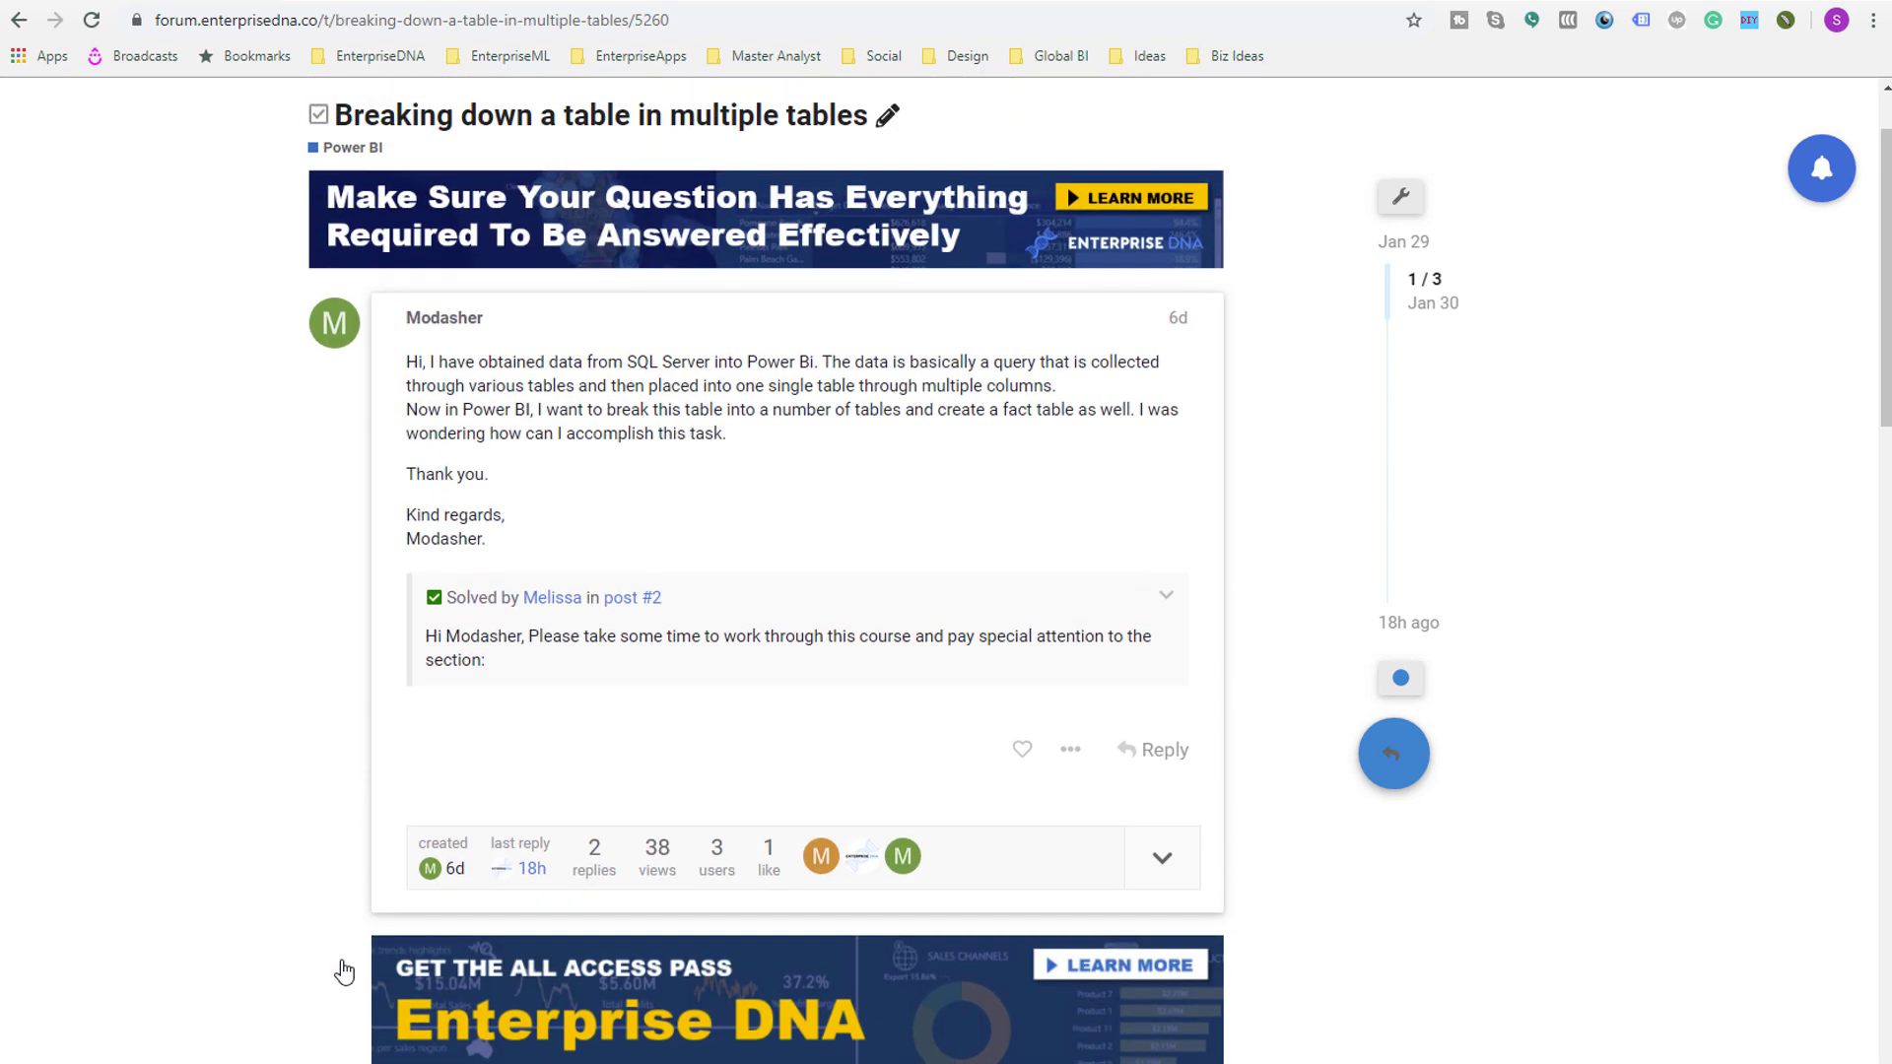
pyautogui.scroll(1, 344, 972)
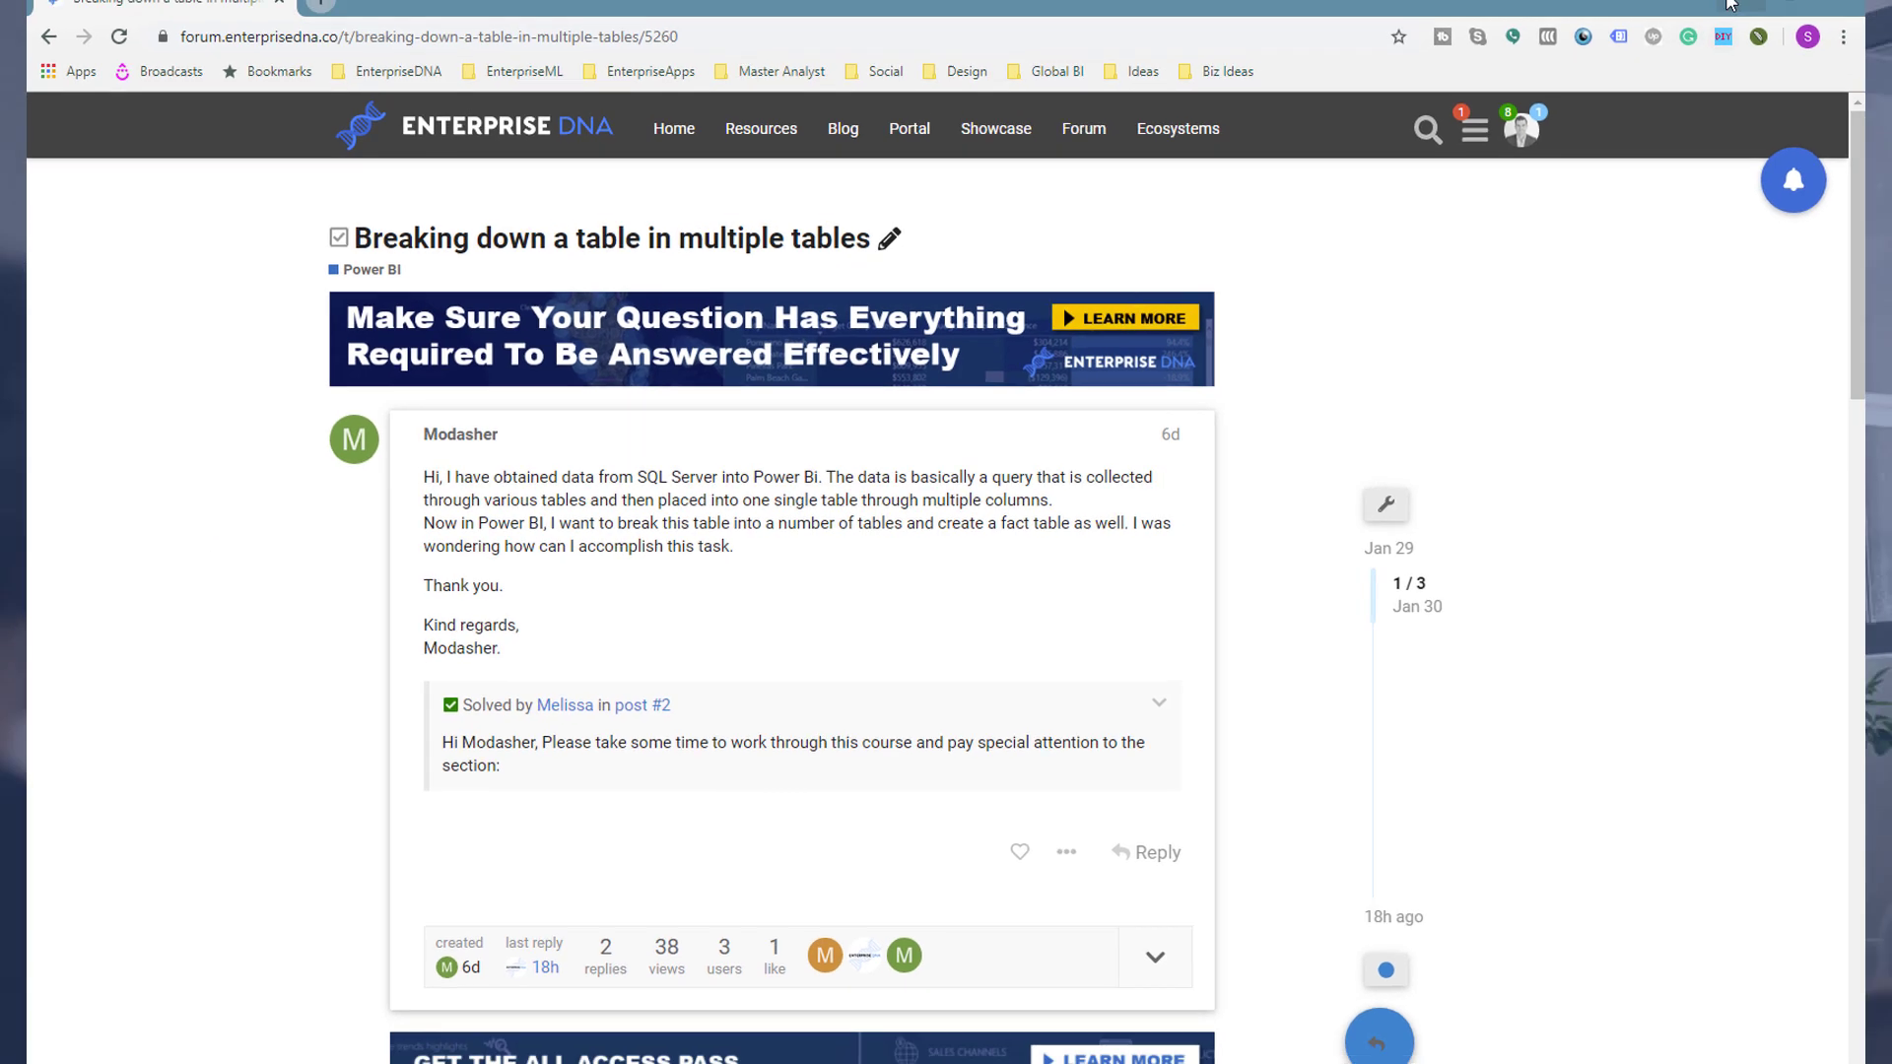
# Step: Show Power BI Desktop, check the Sales Channel column's 3 distinct values, then view the model diagram
pyautogui.click(1711, 17)
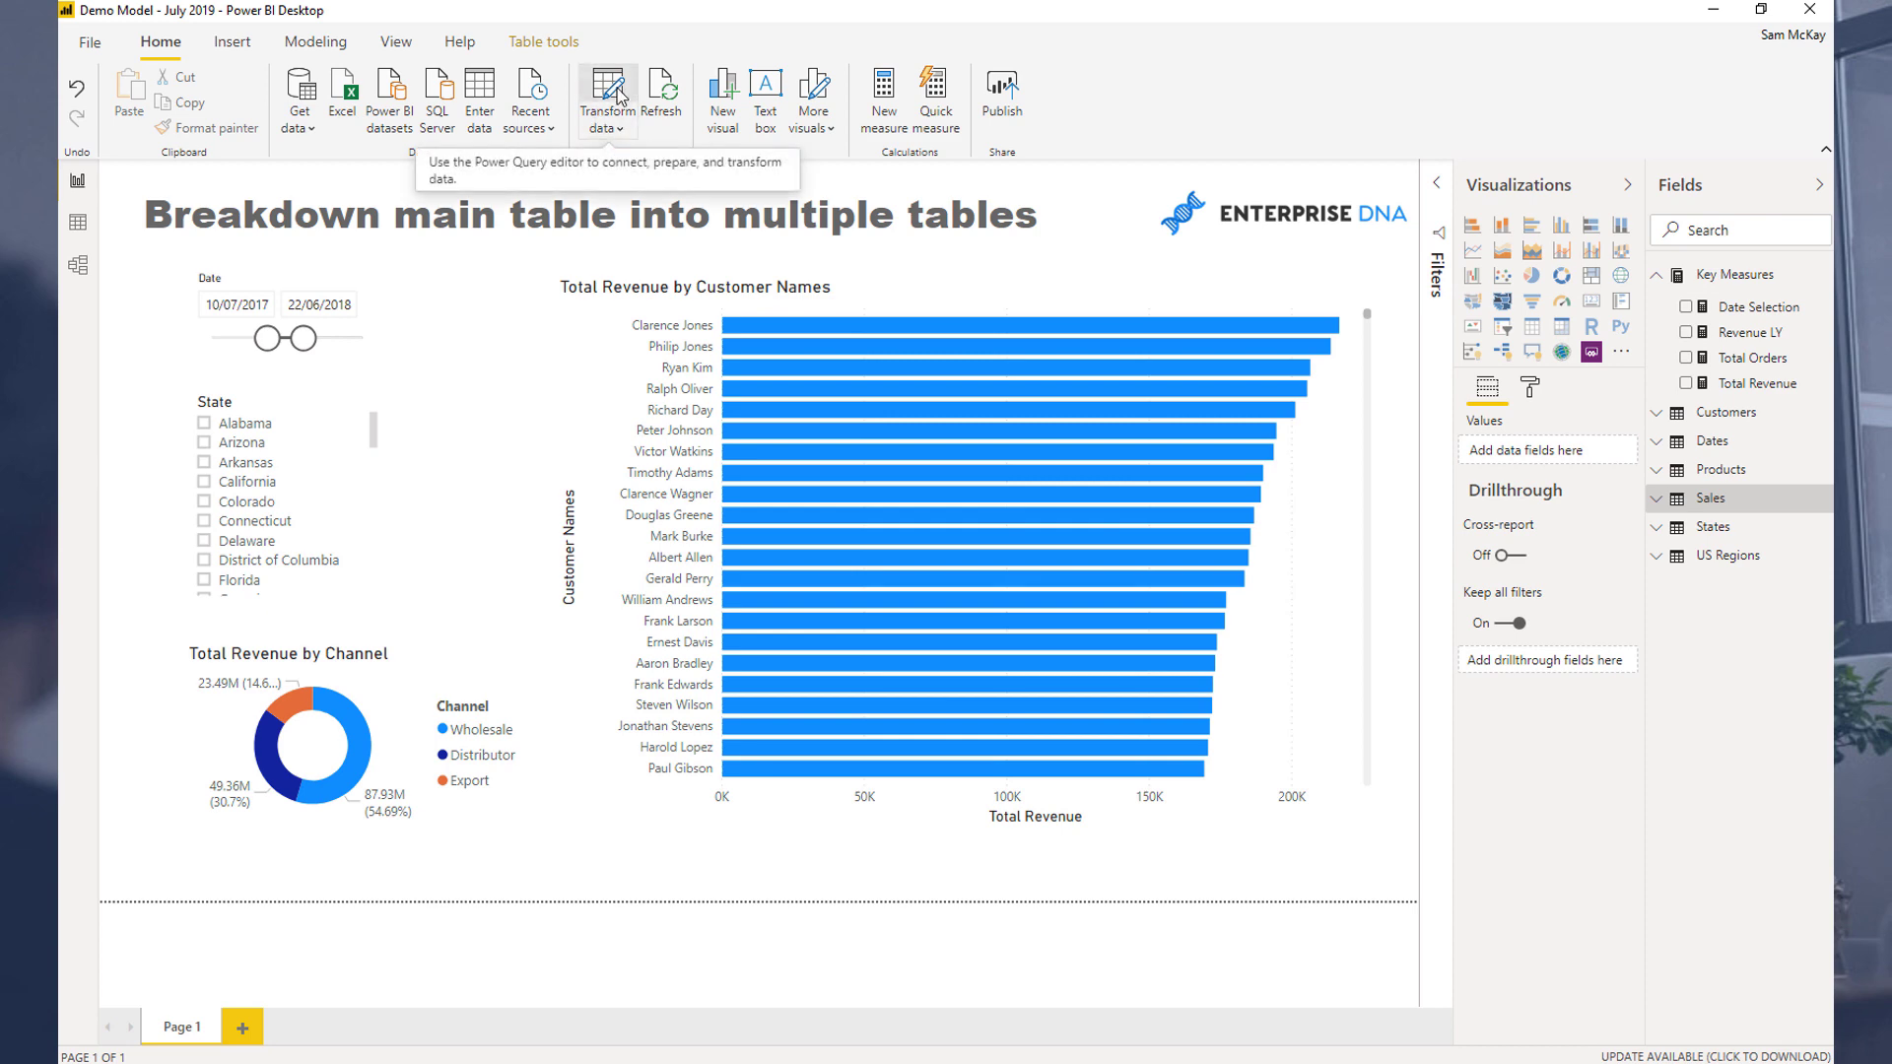
pyautogui.click(77, 227)
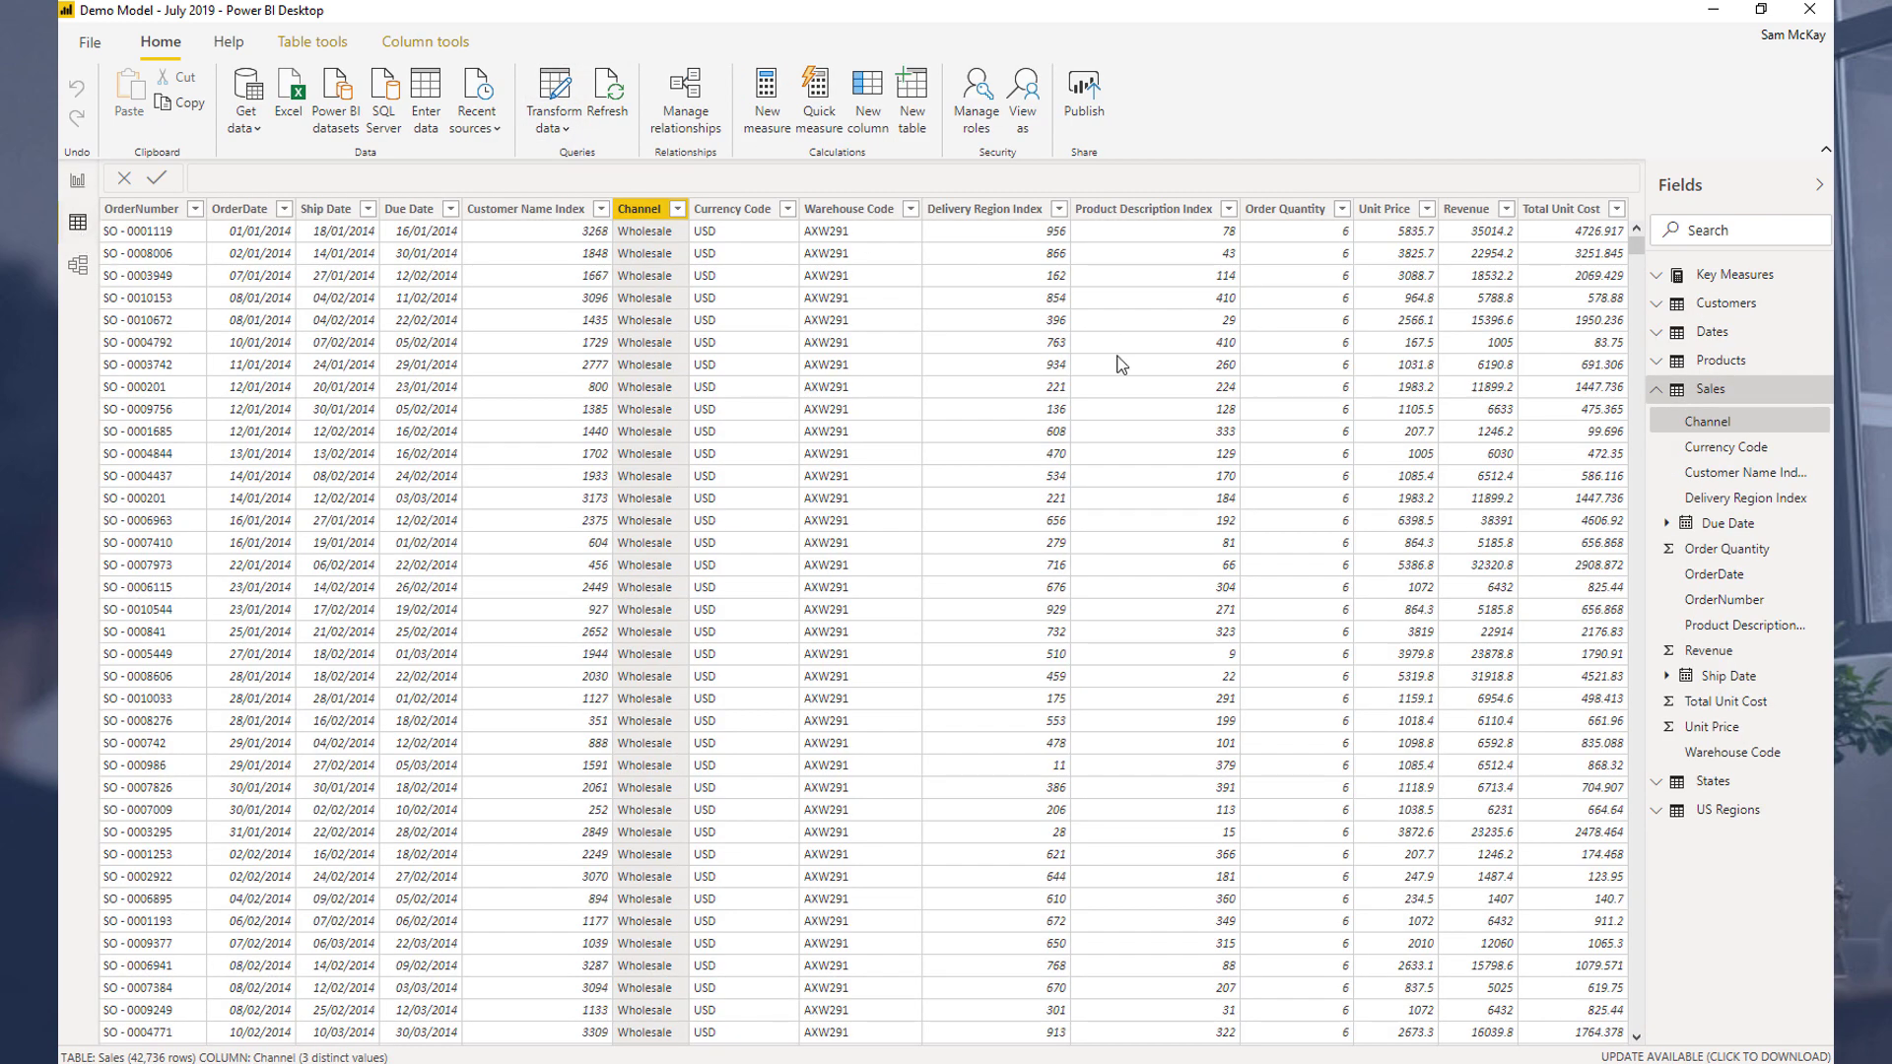
pyautogui.click(1695, 392)
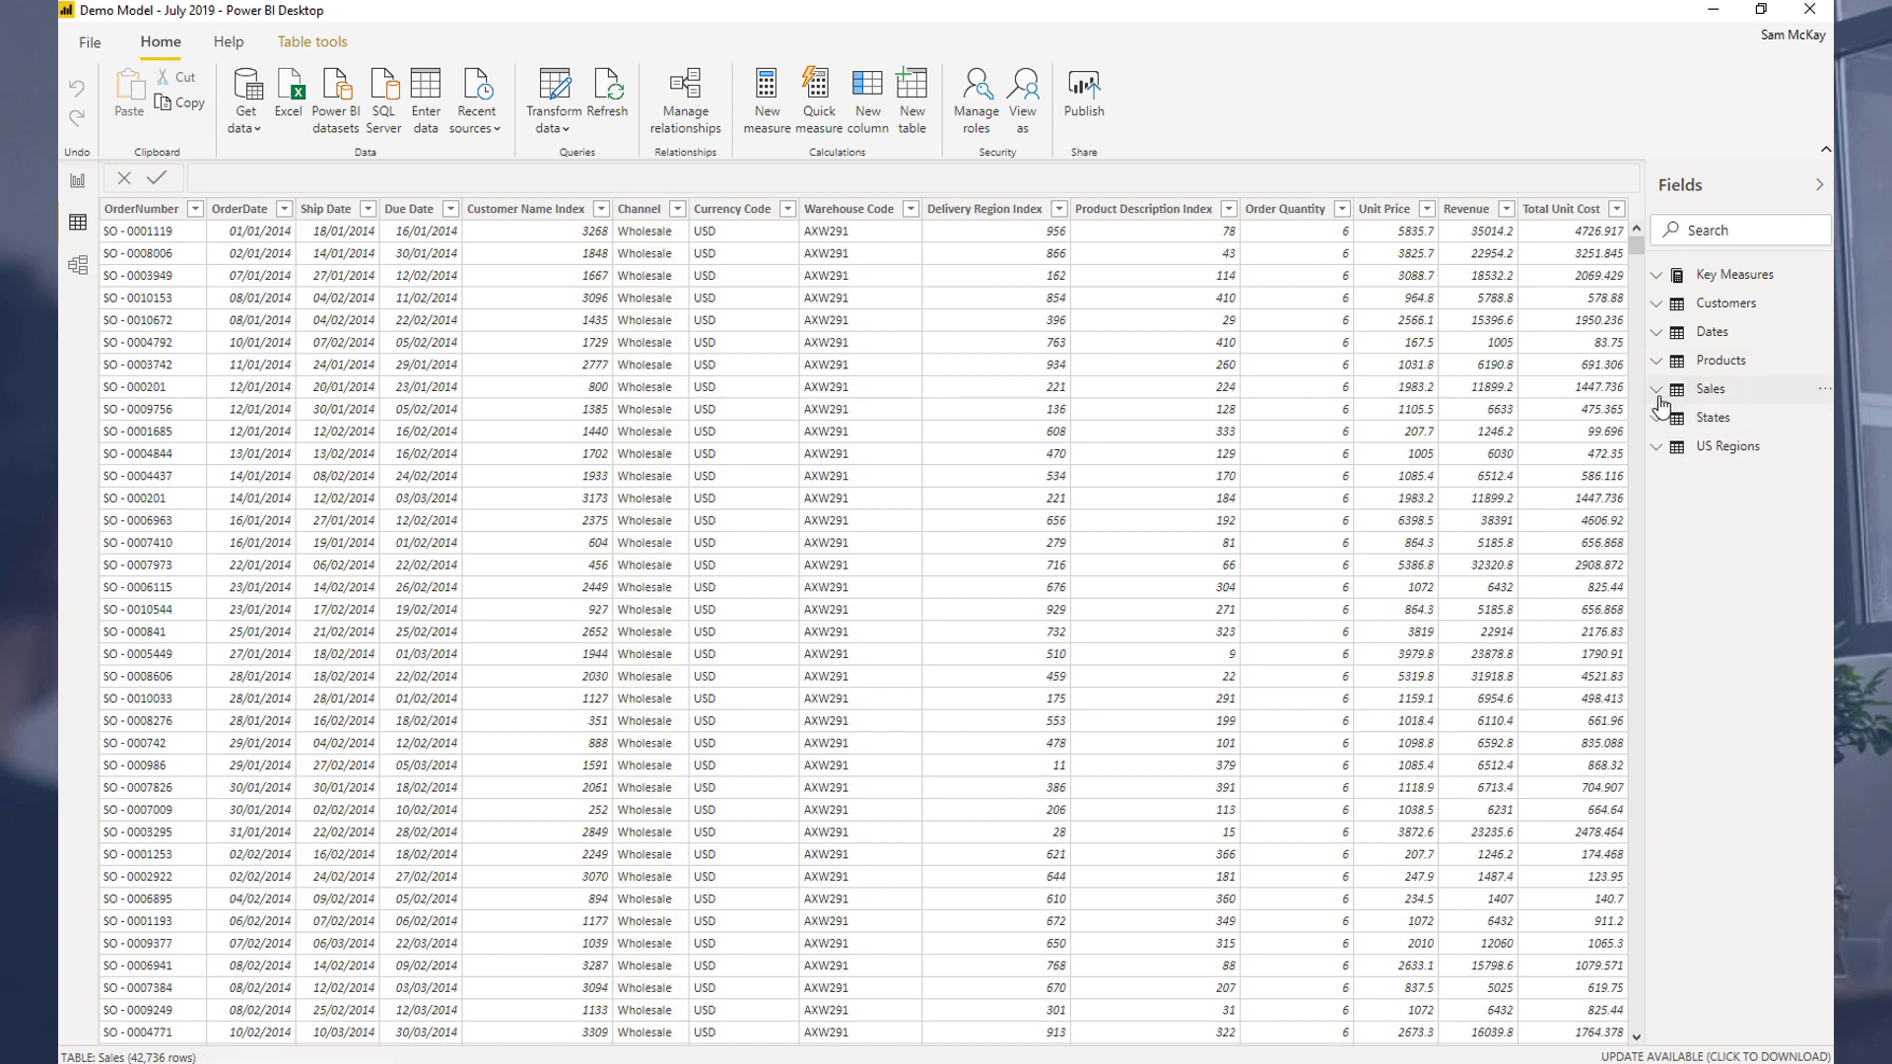
pyautogui.click(623, 218)
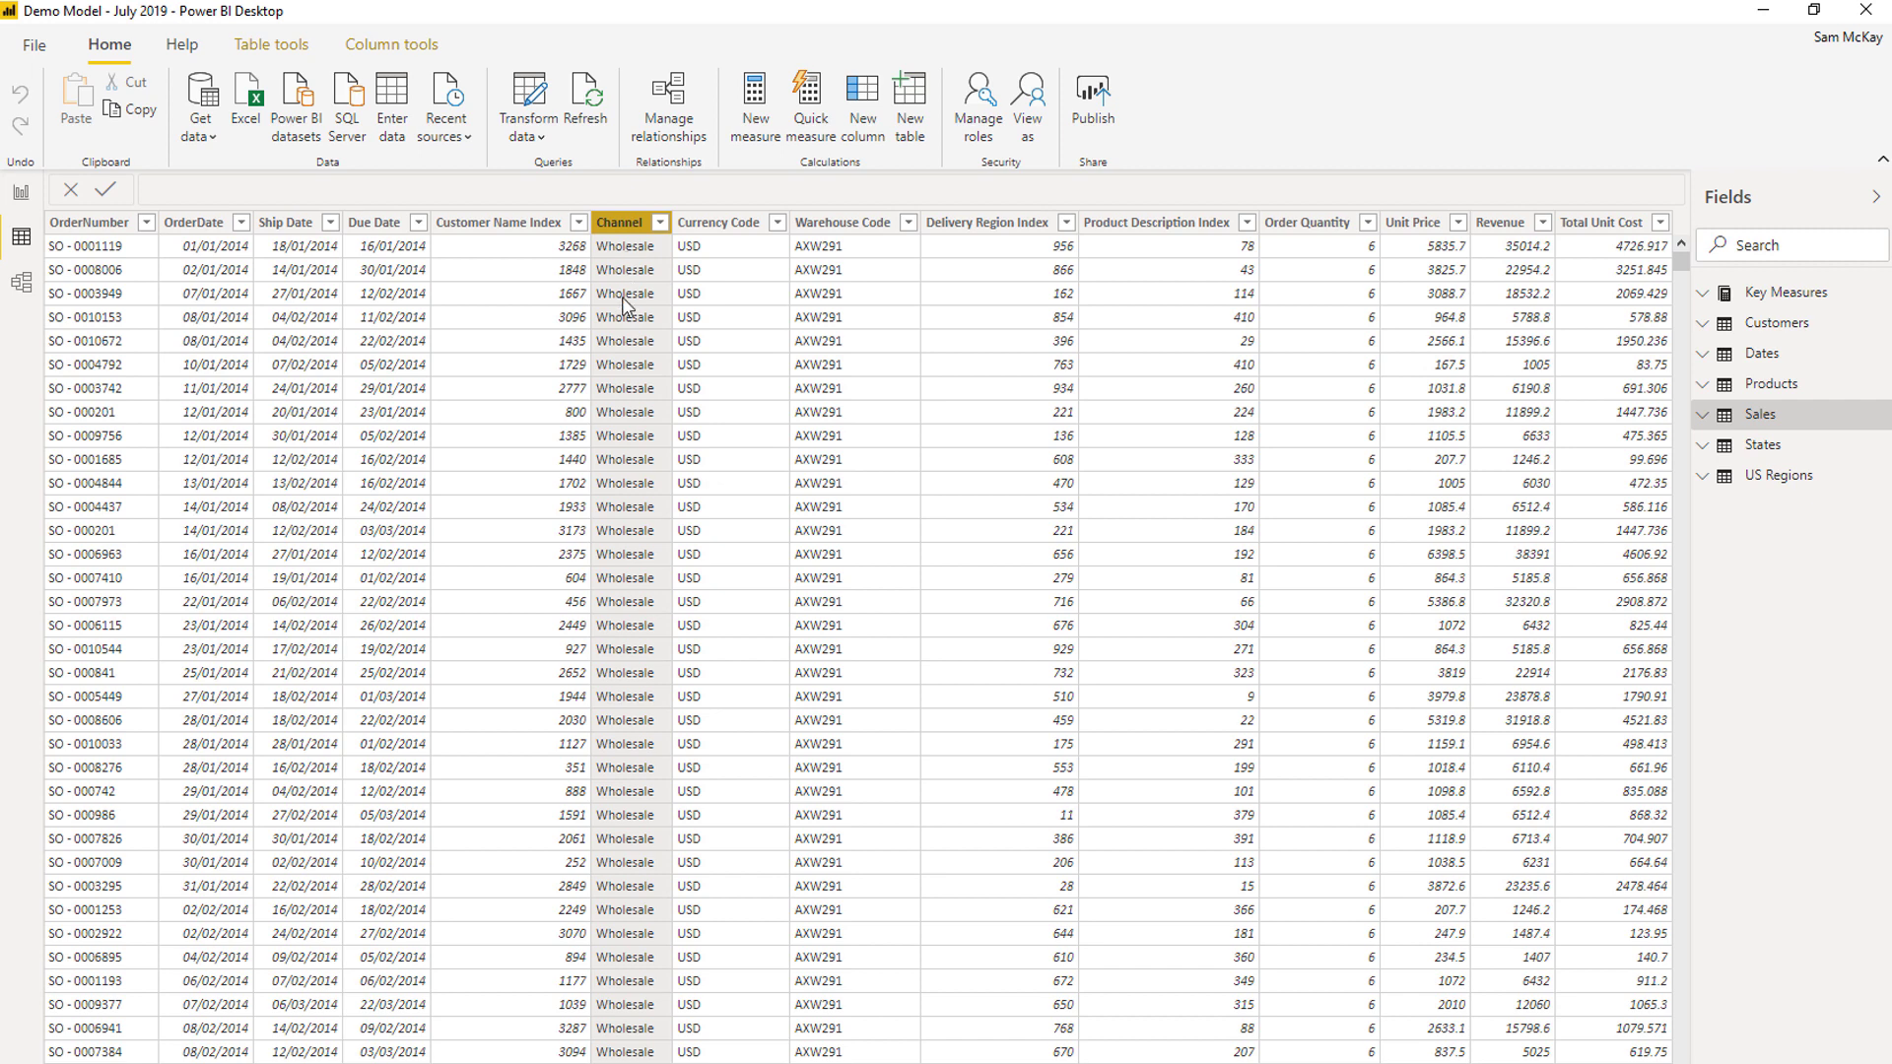
pyautogui.scroll(-14, 611, 511)
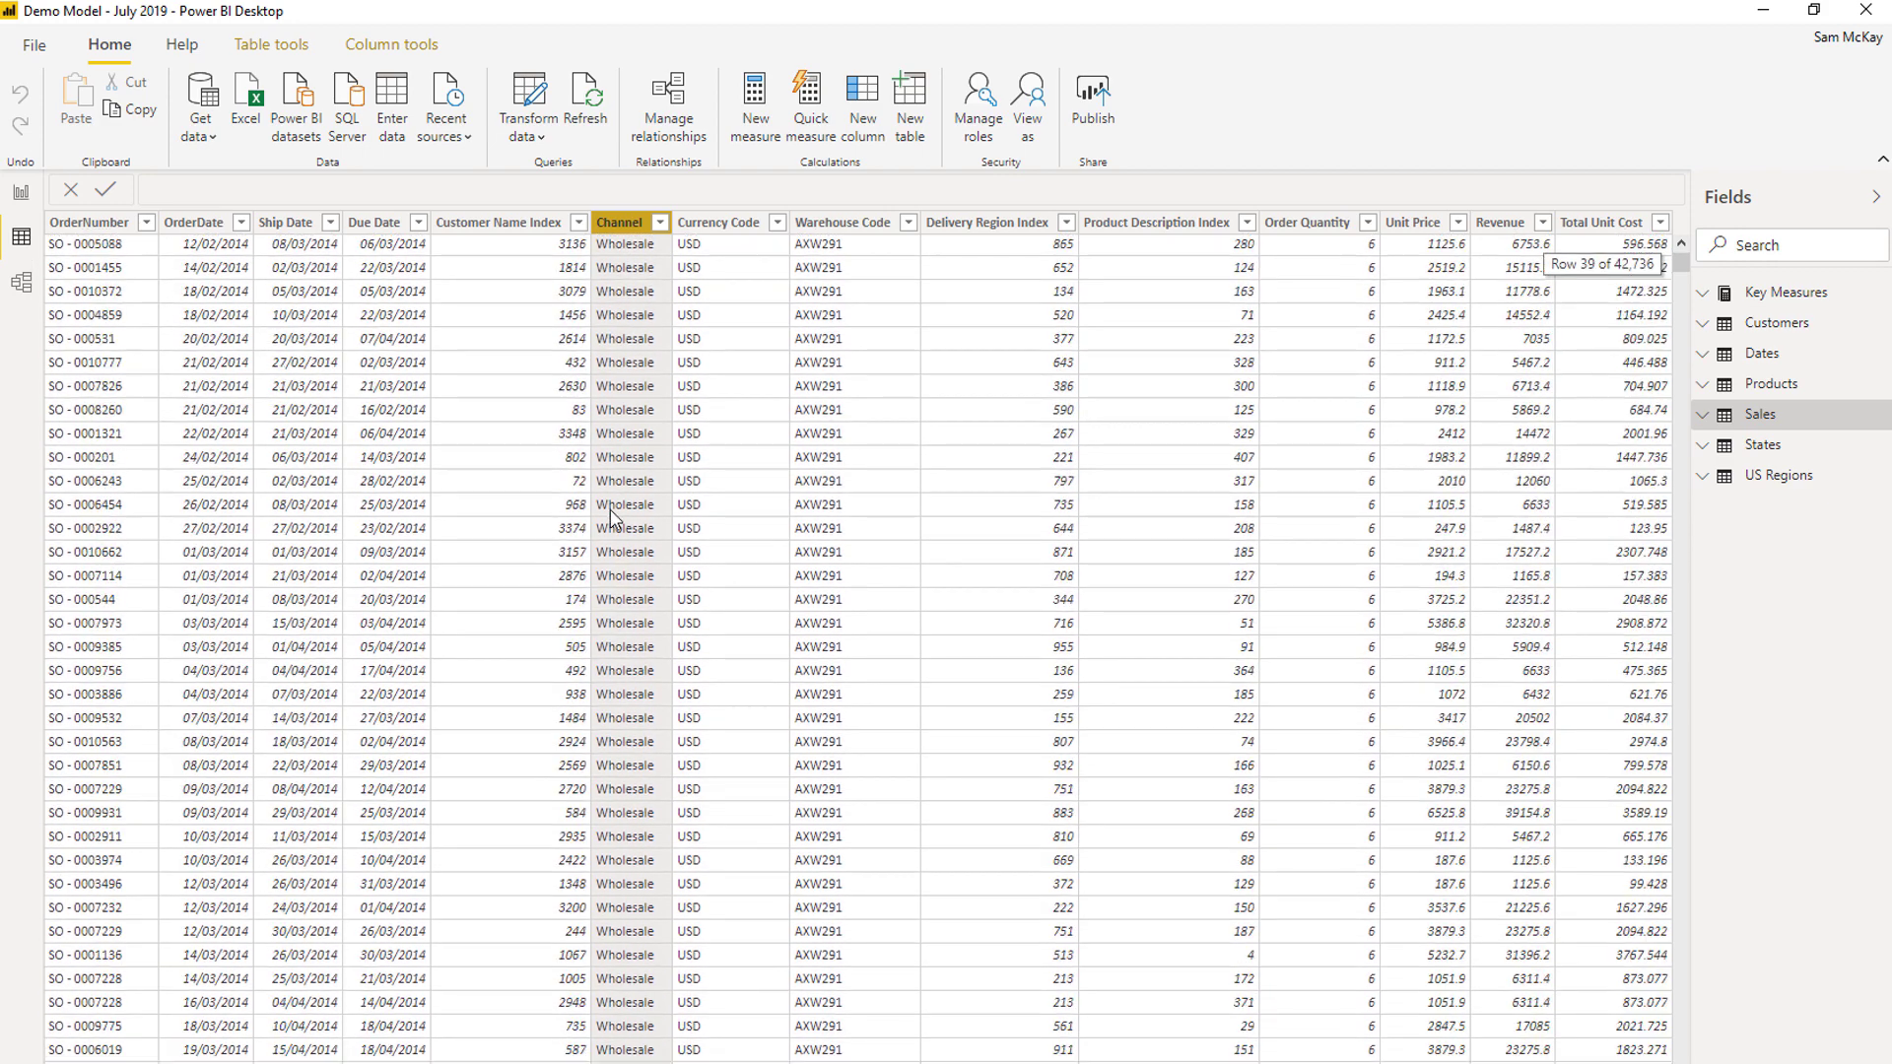
pyautogui.scroll(-5, 611, 513)
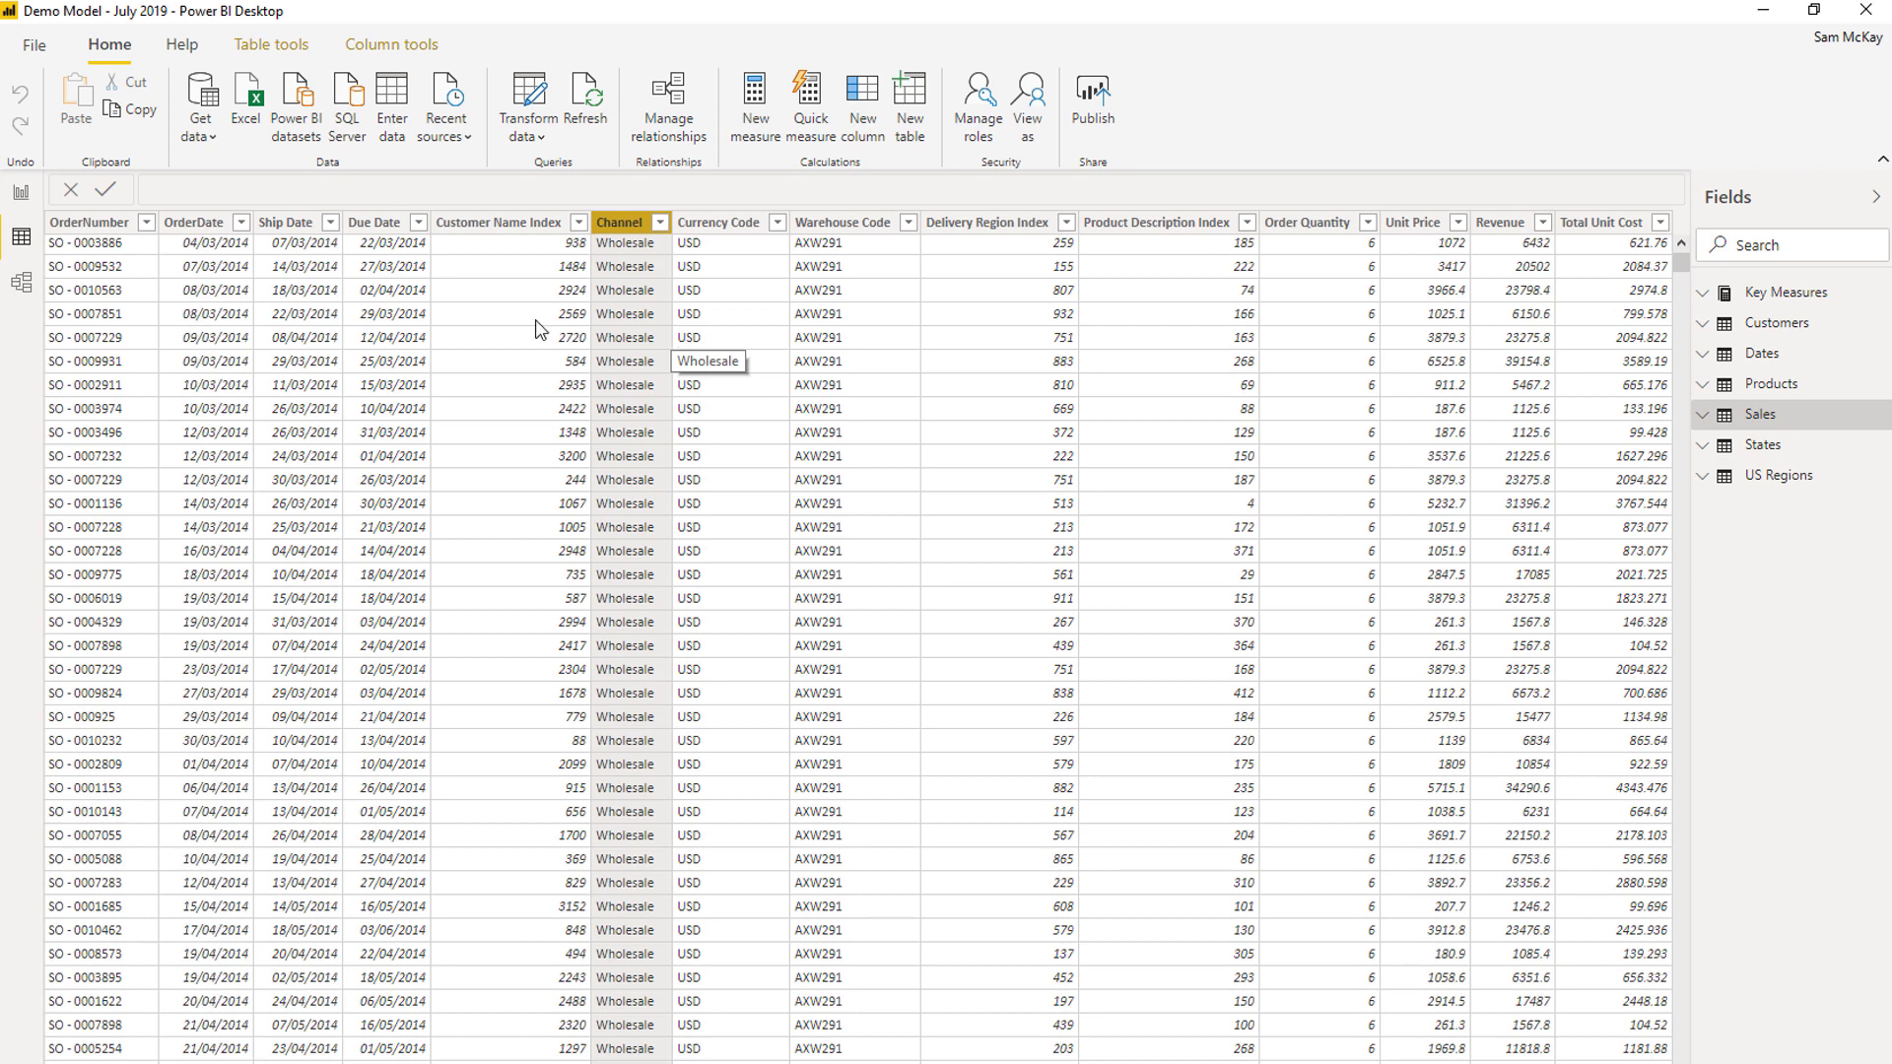
pyautogui.click(21, 283)
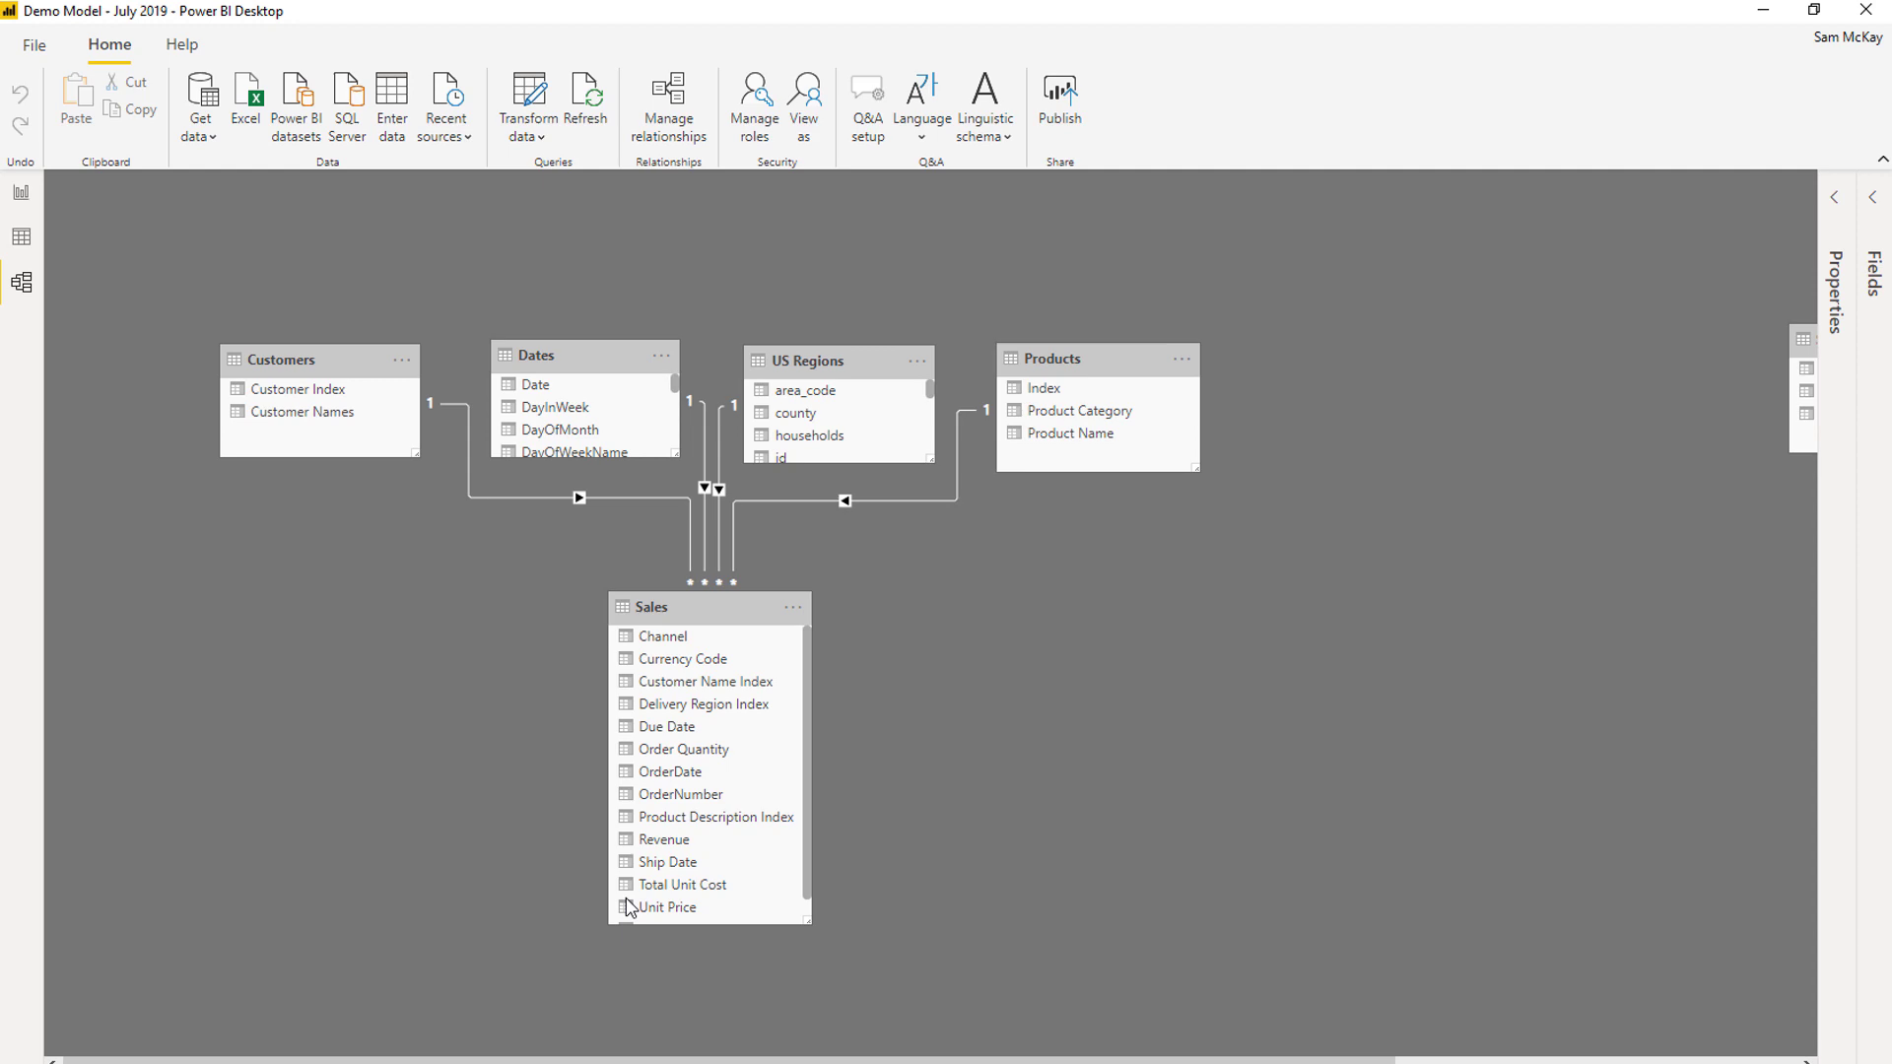
# Step: Open Power Query on the Sales query, dismiss the outdated-preview warning and enlarge the window
pyautogui.click(21, 237)
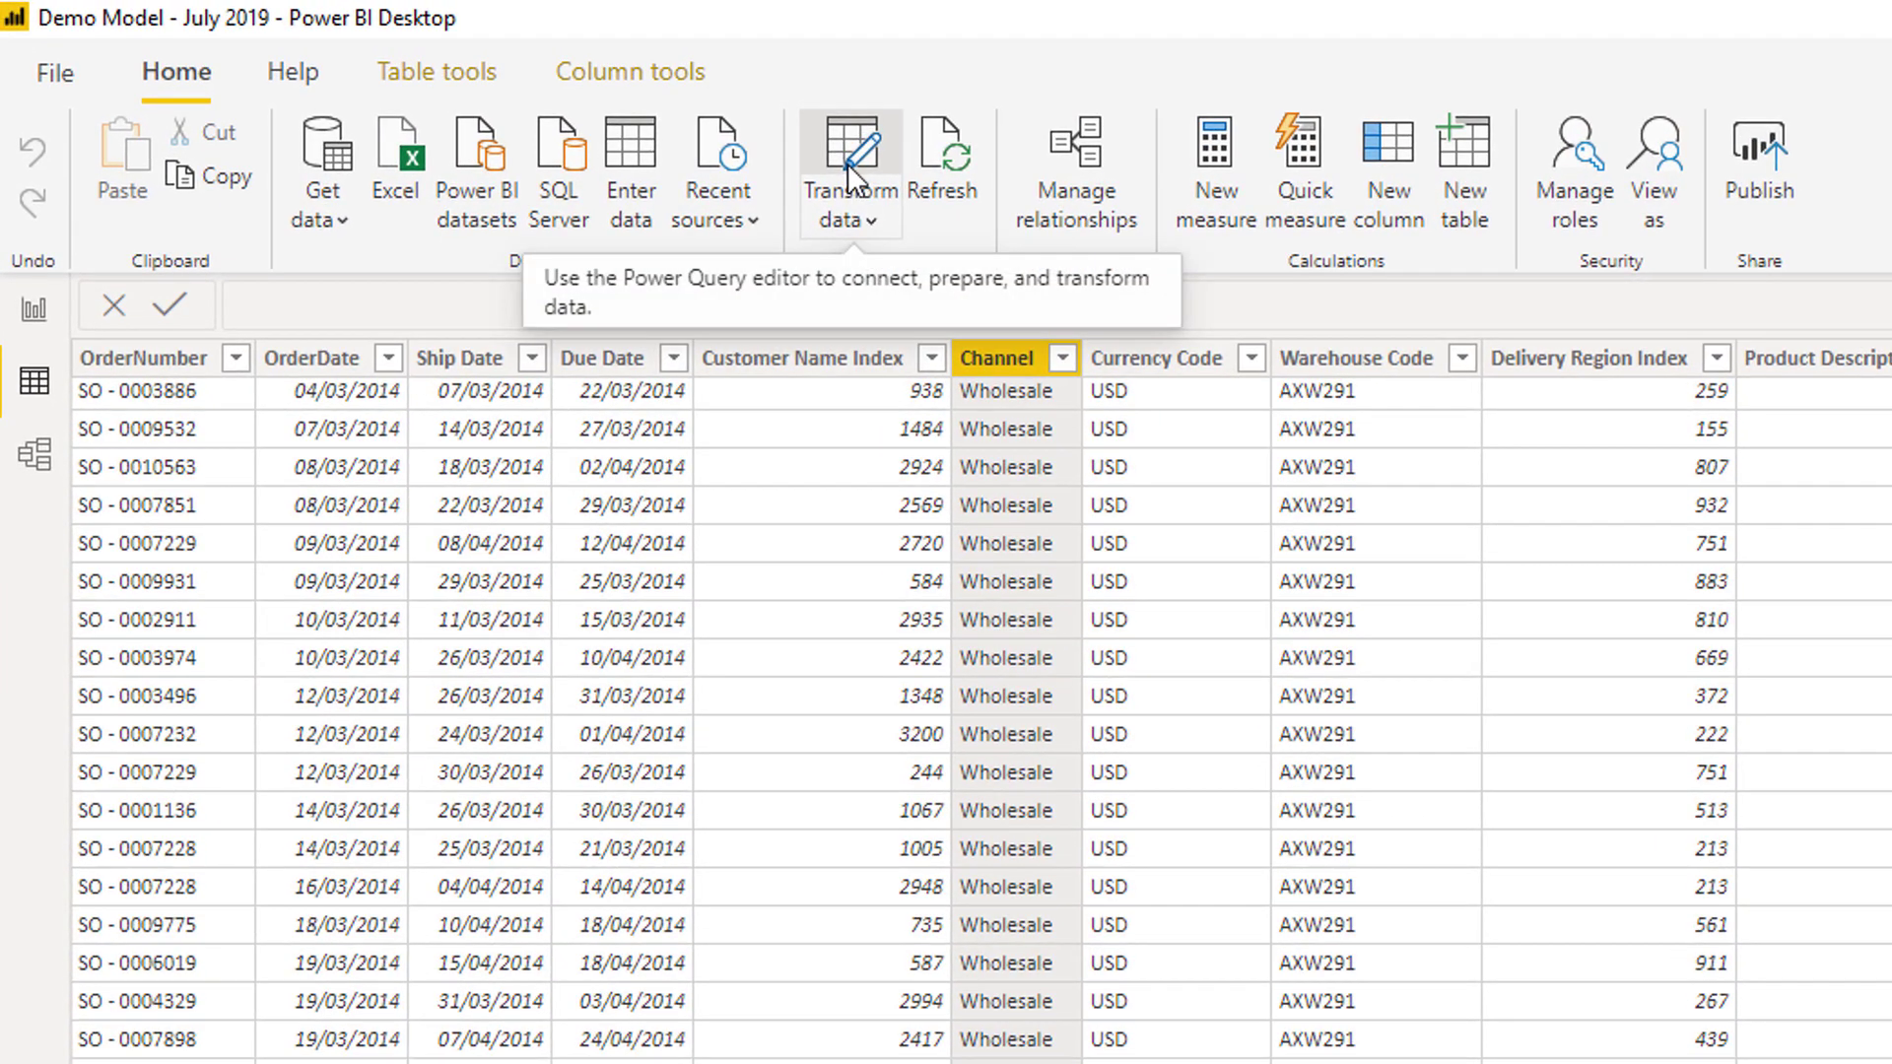
pyautogui.click(848, 163)
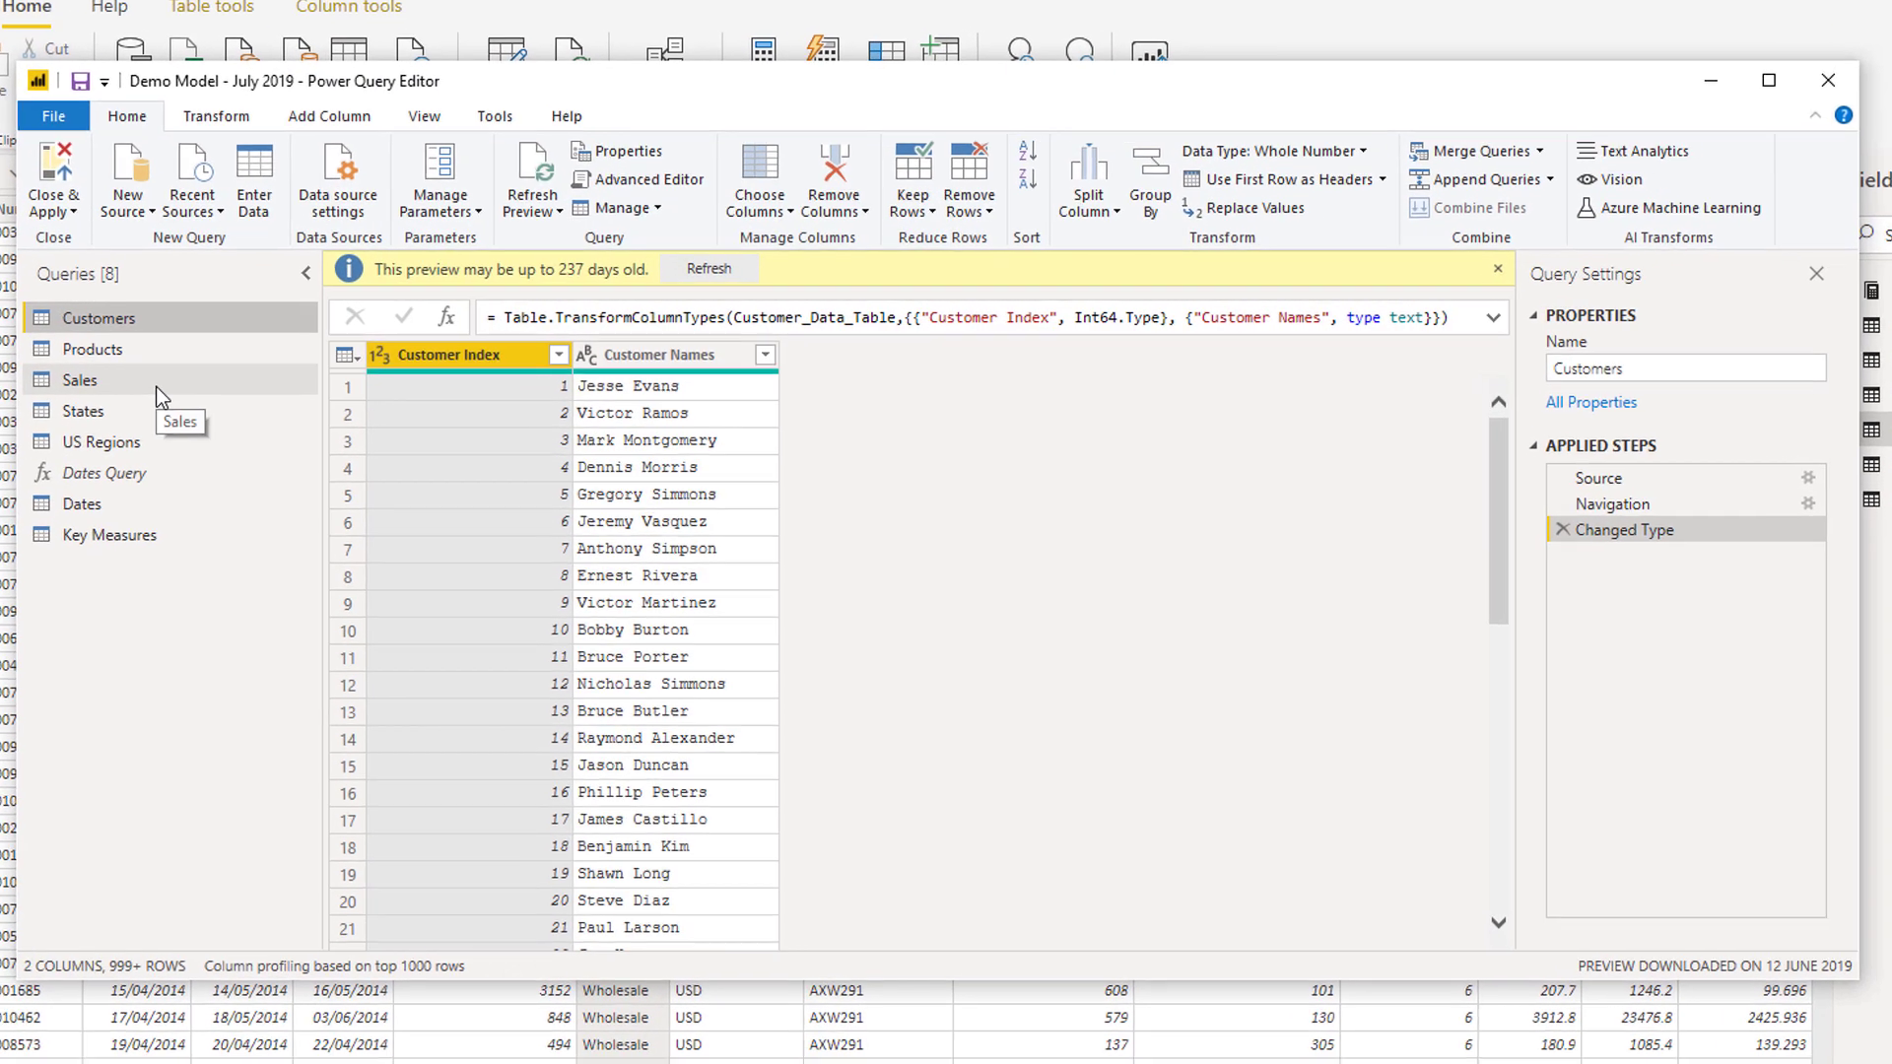
pyautogui.click(157, 384)
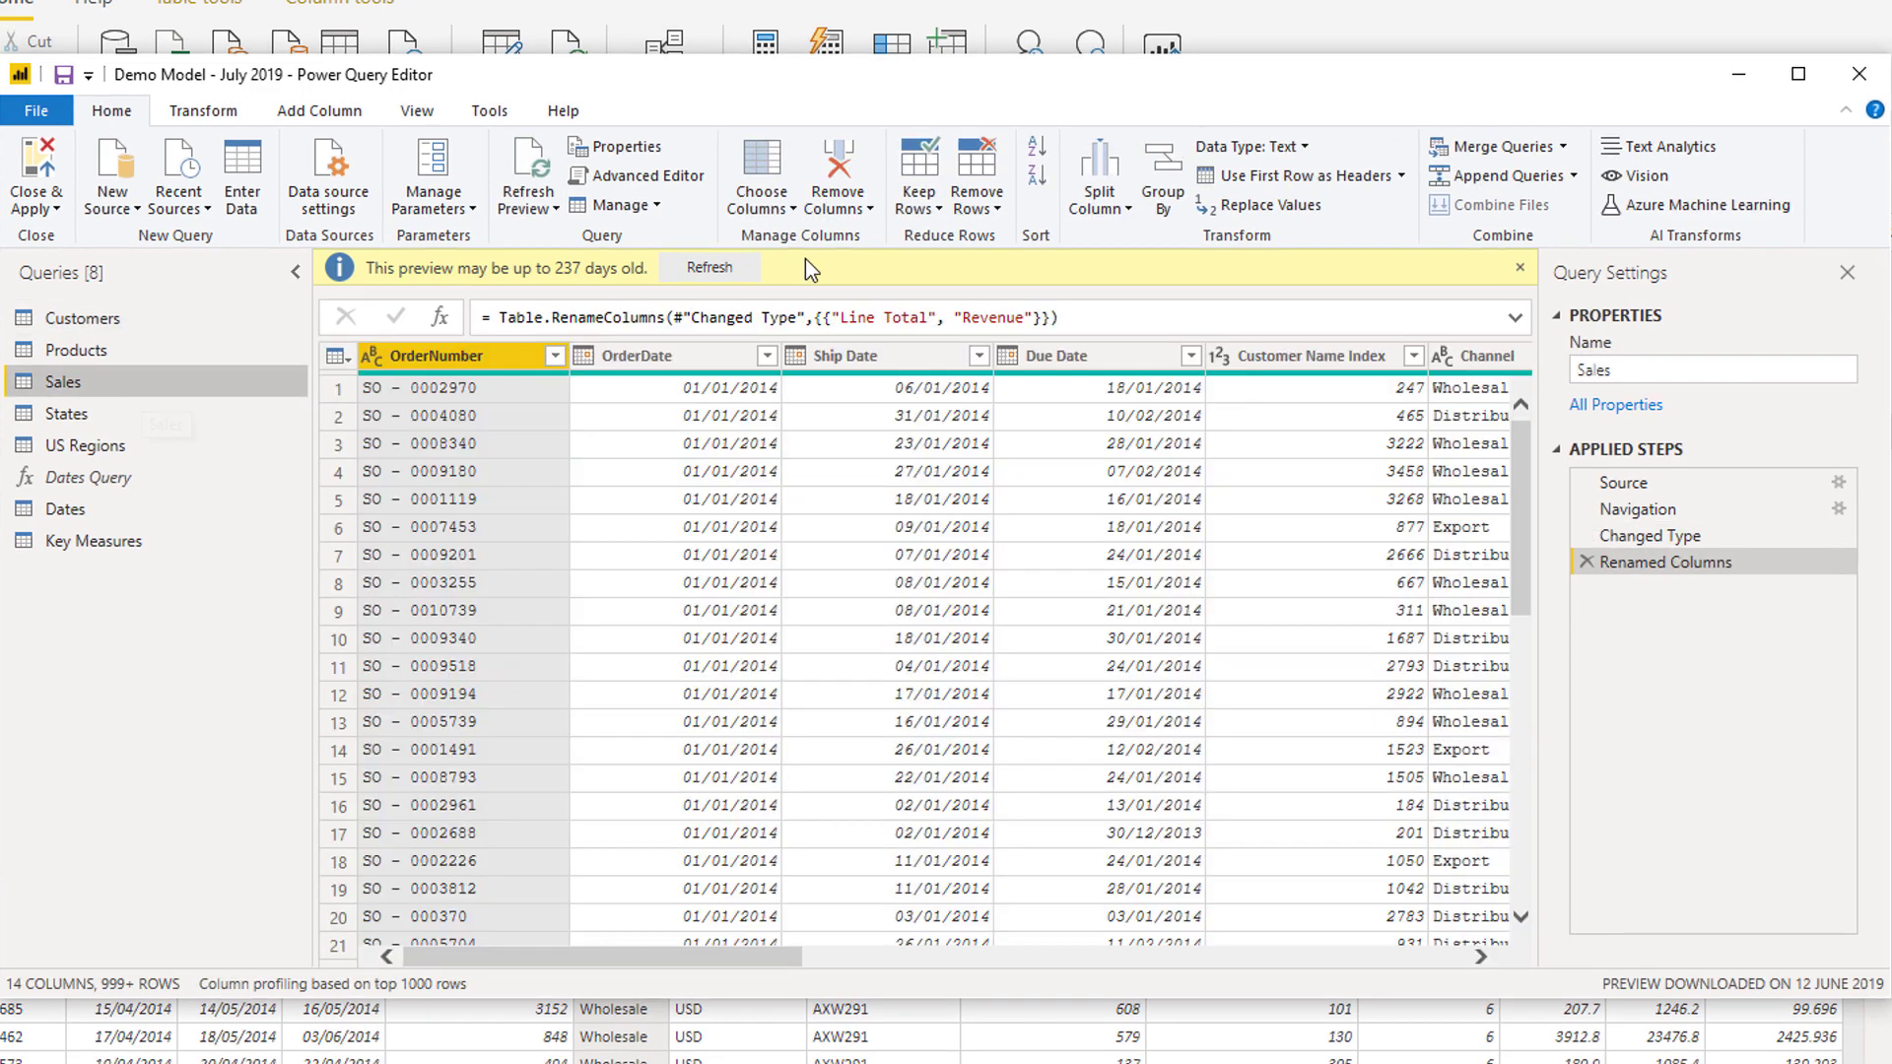
pyautogui.click(1519, 270)
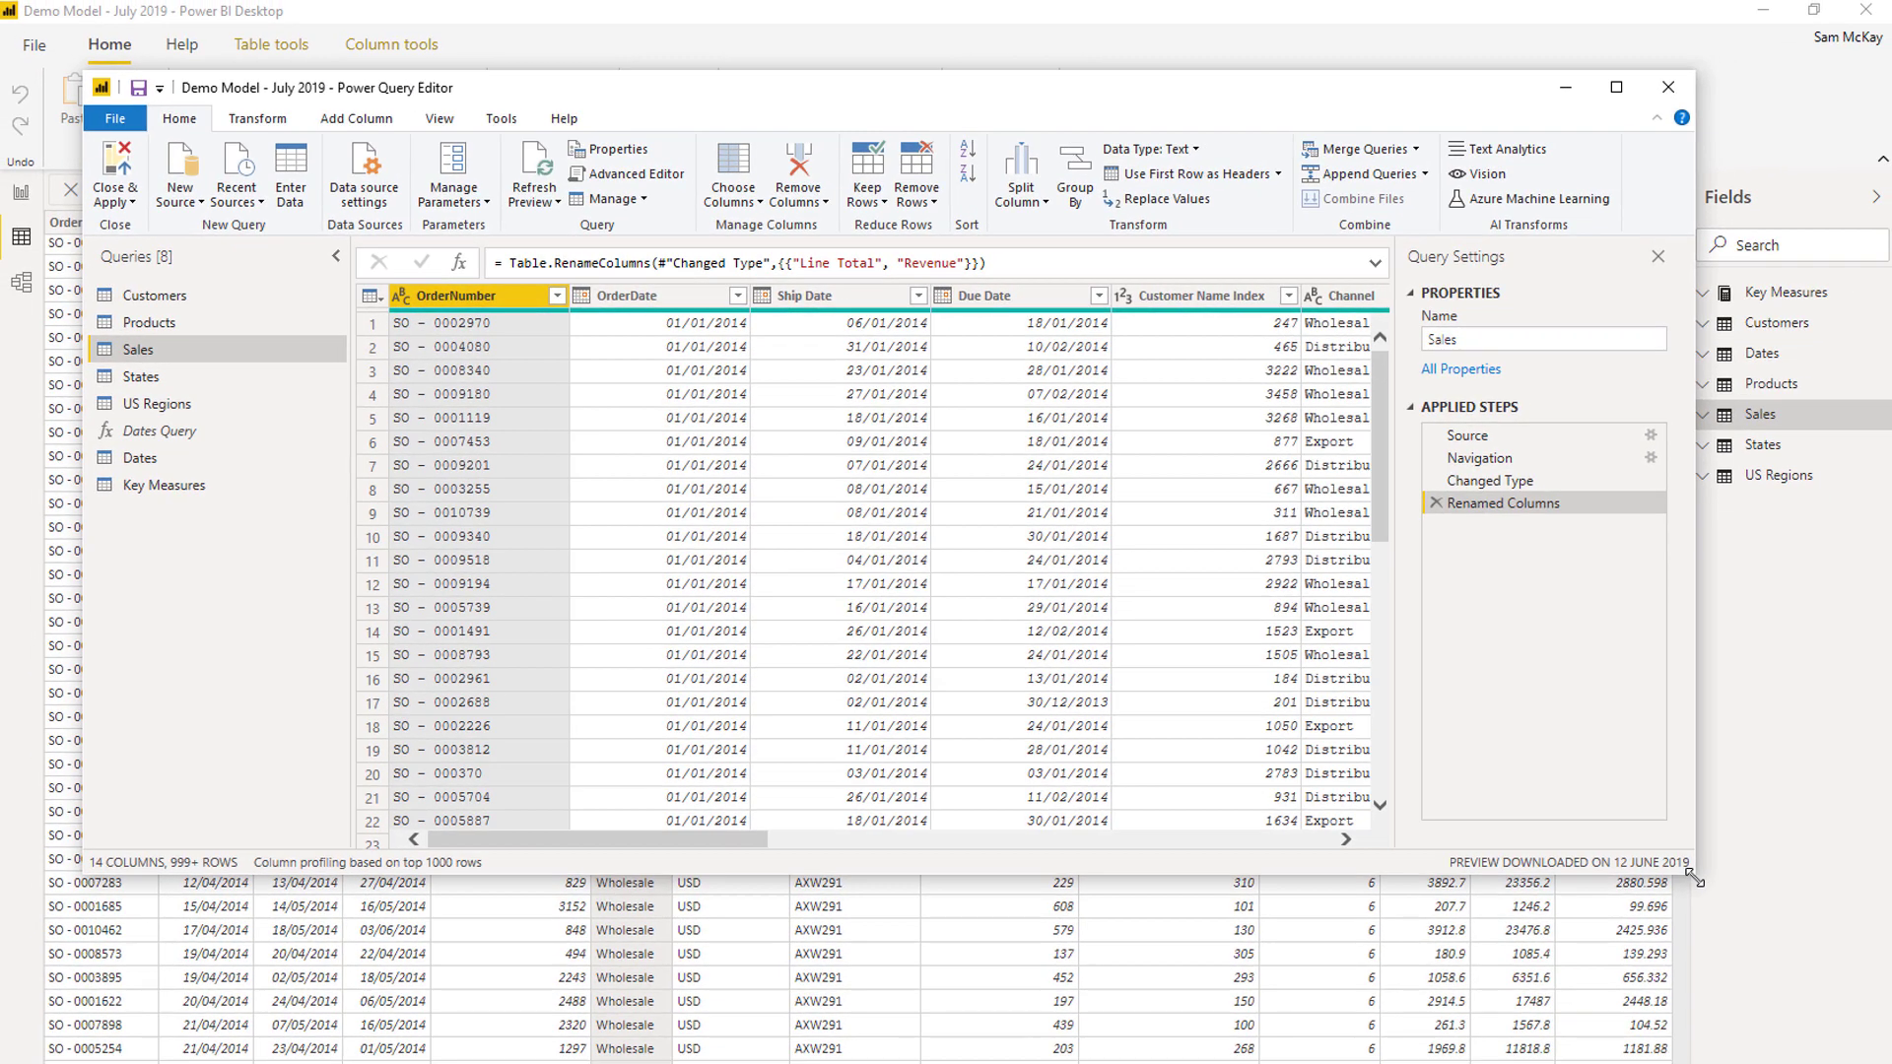
pyautogui.moveTo(1774, 963); pyautogui.dragTo(1833, 1051)
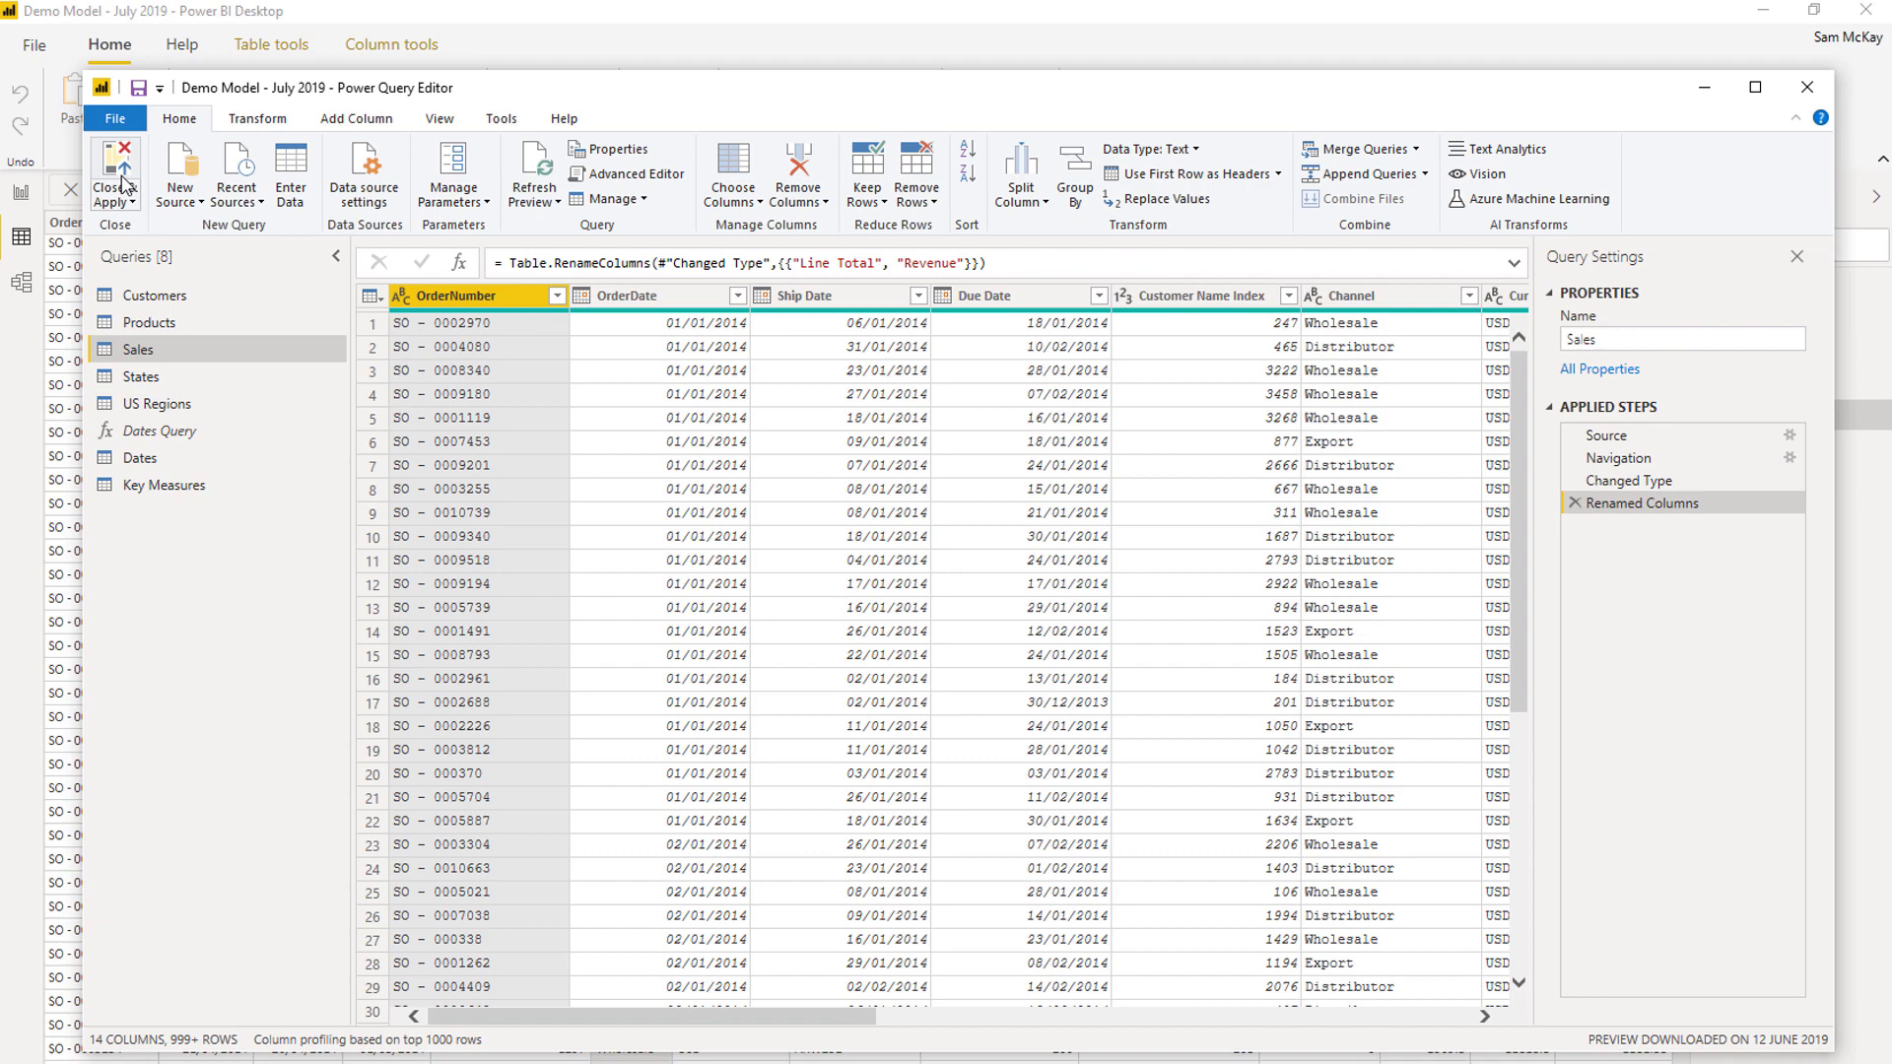
# Step: Add a reference query to Sales and rename it from Sales (2) to Channels
pyautogui.rightClick(192, 345)
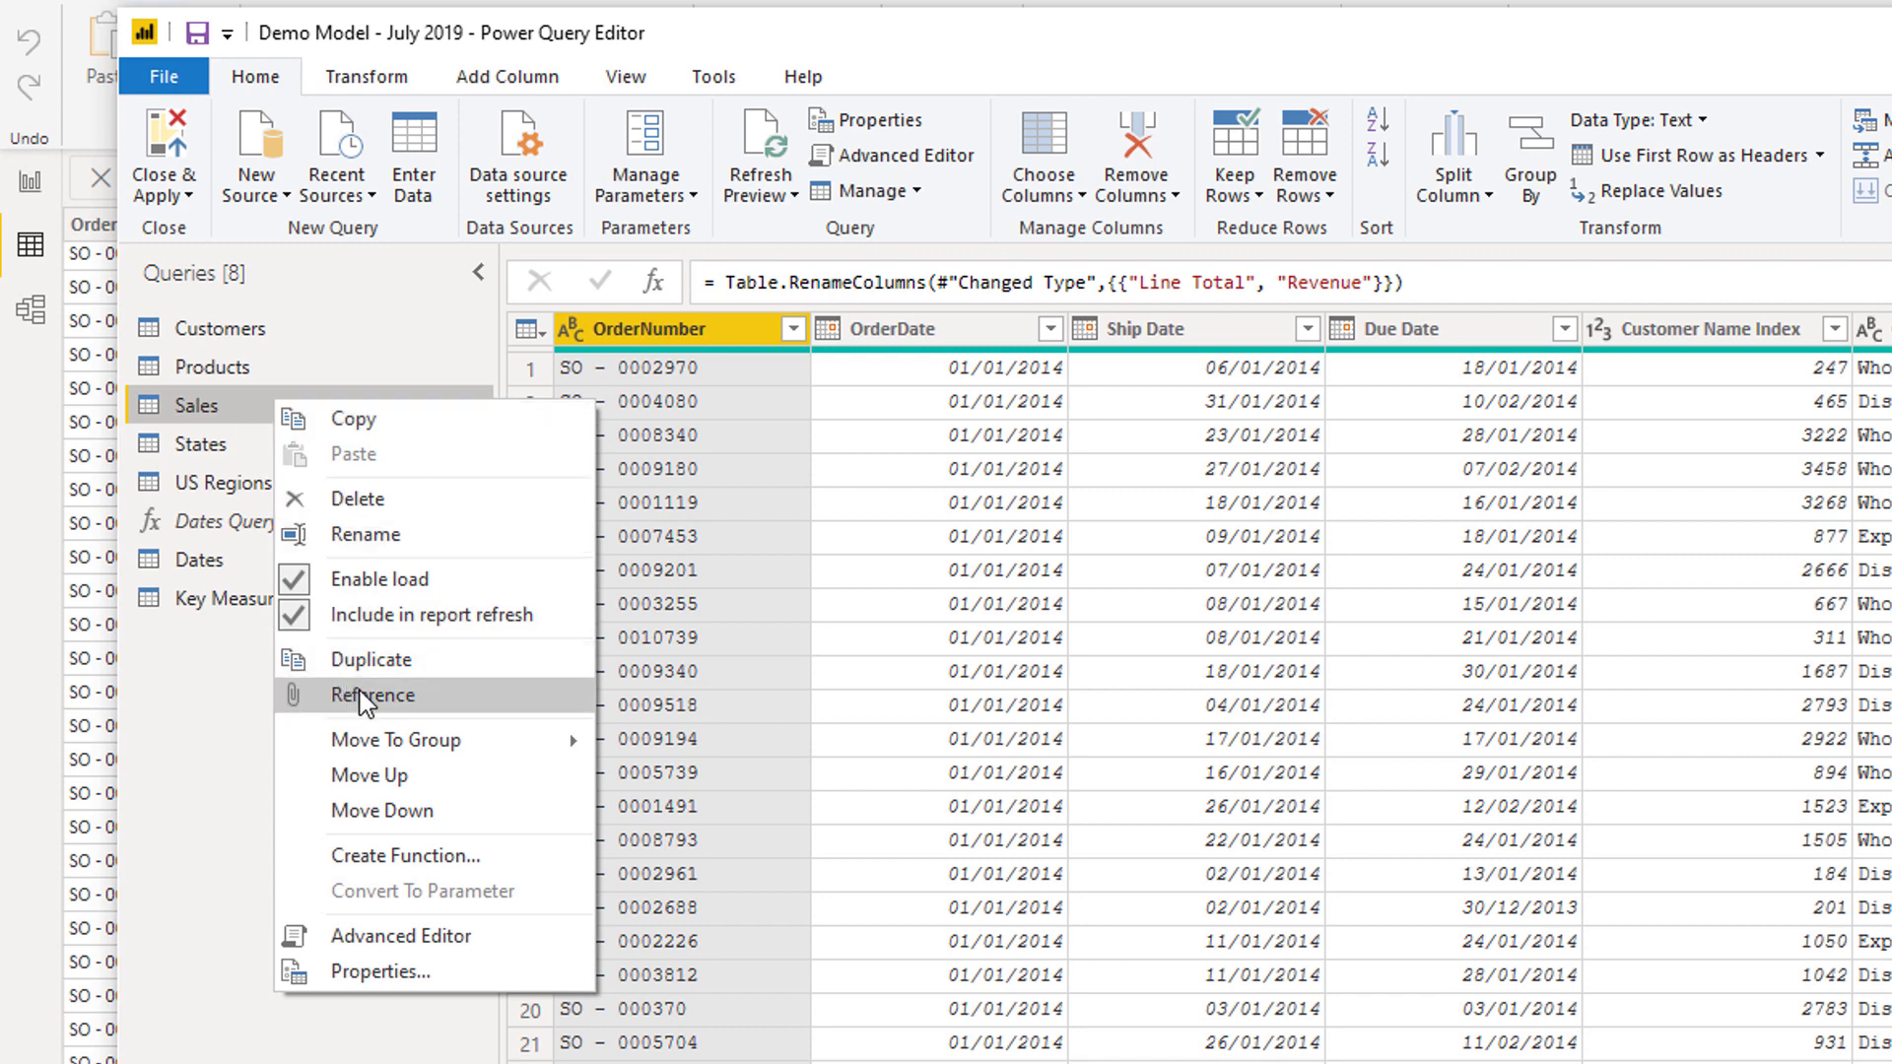
pyautogui.click(358, 690)
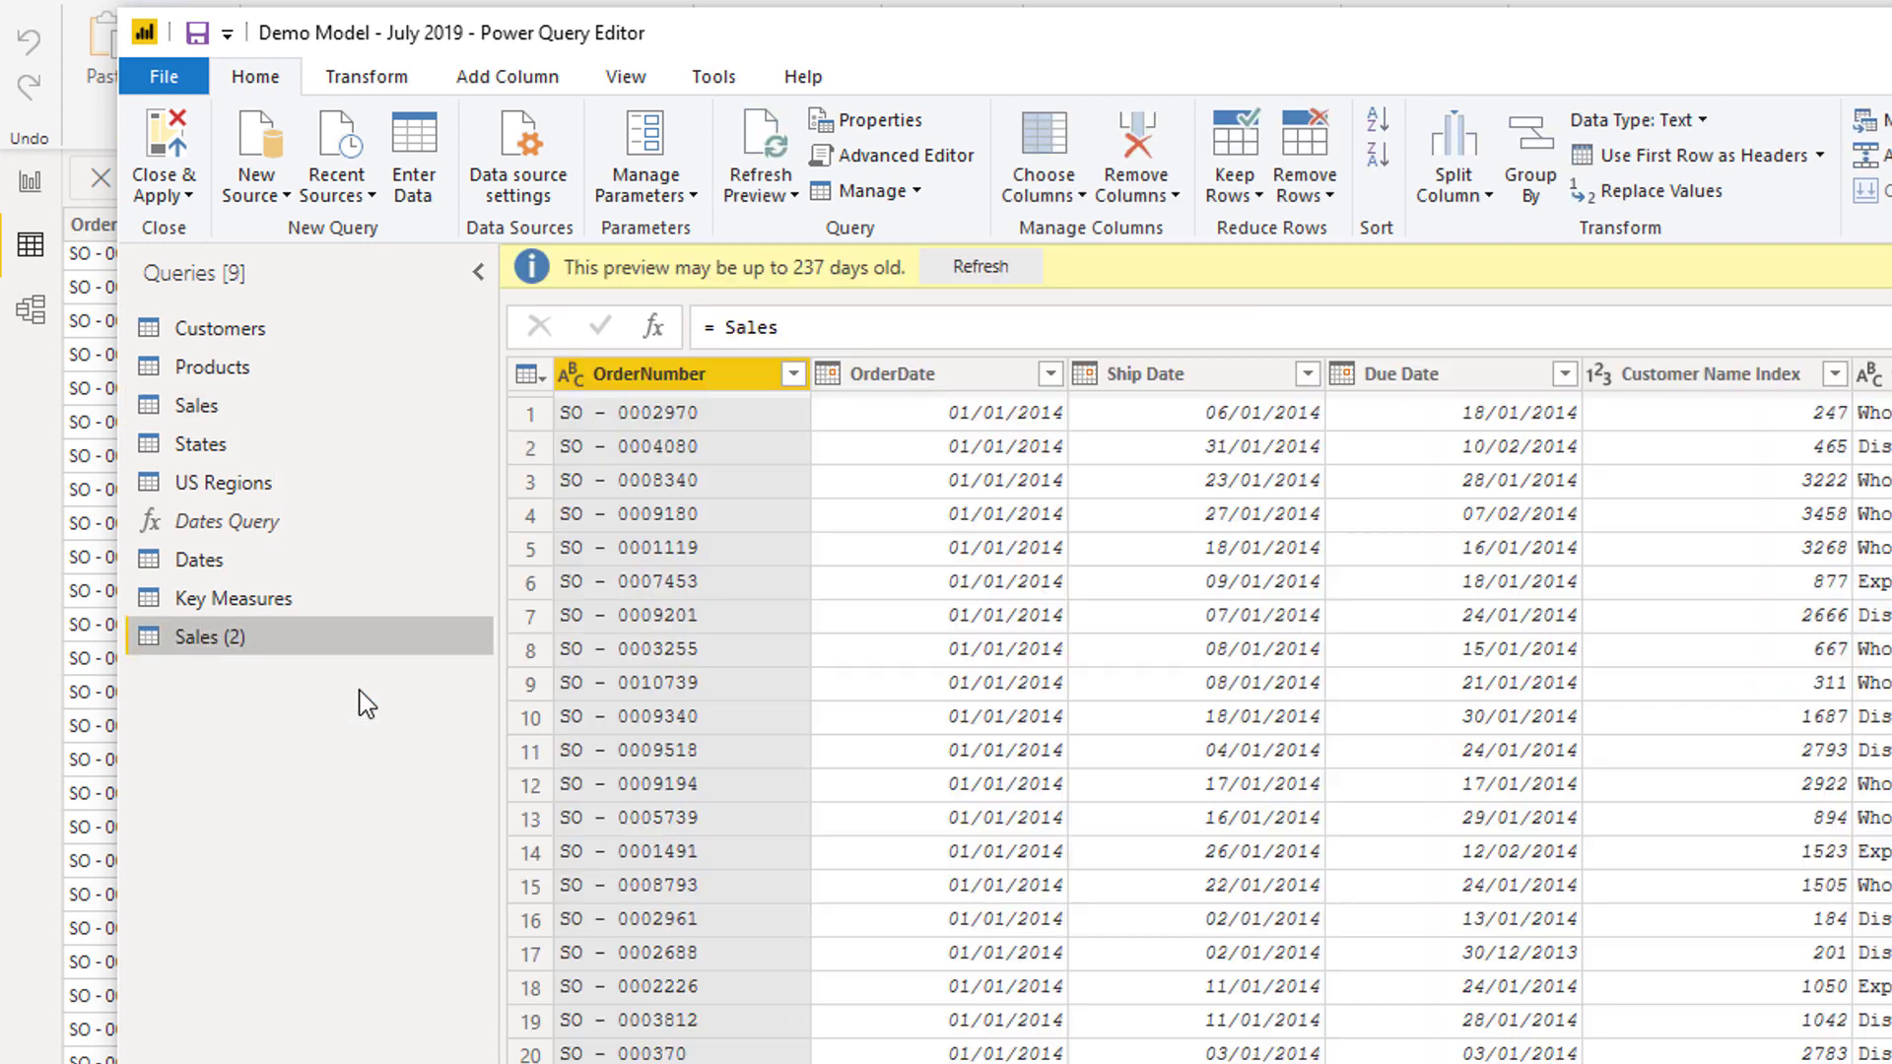
pyautogui.doubleClick(270, 647)
pyautogui.write('Channels')
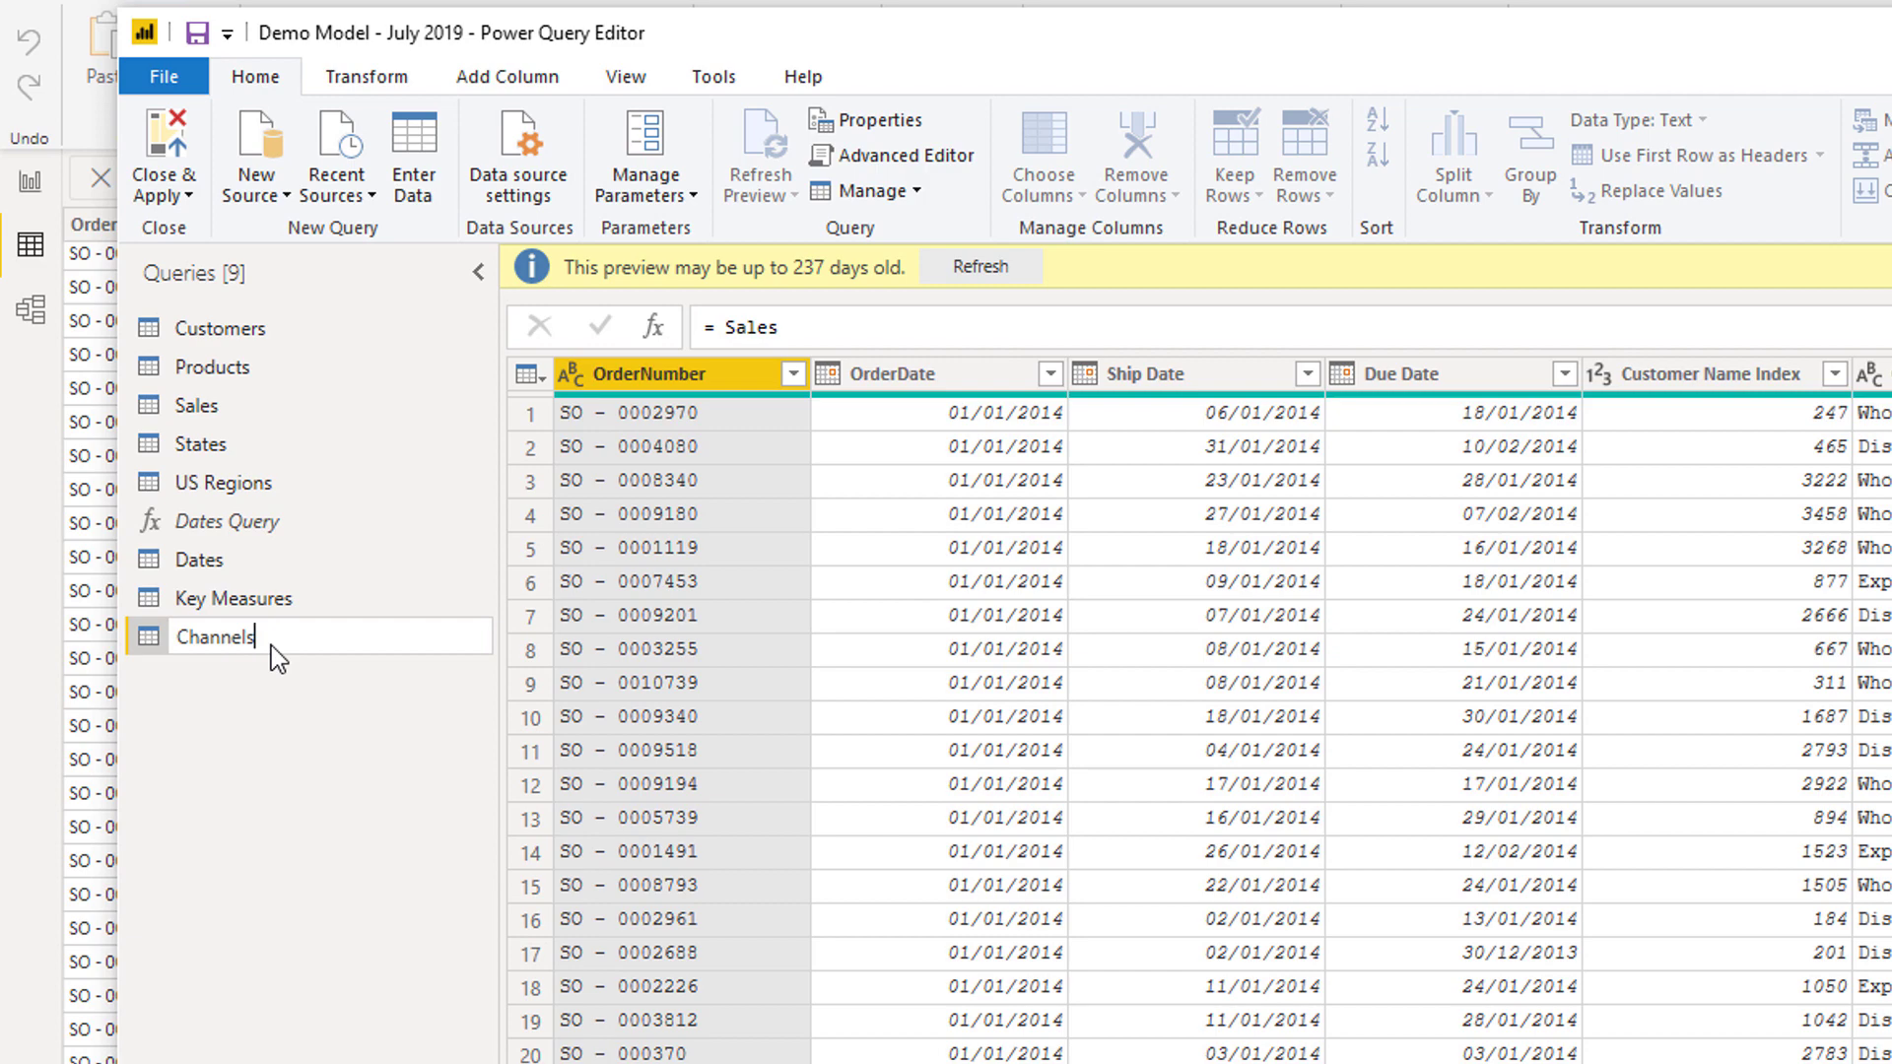
pyautogui.press('Return')
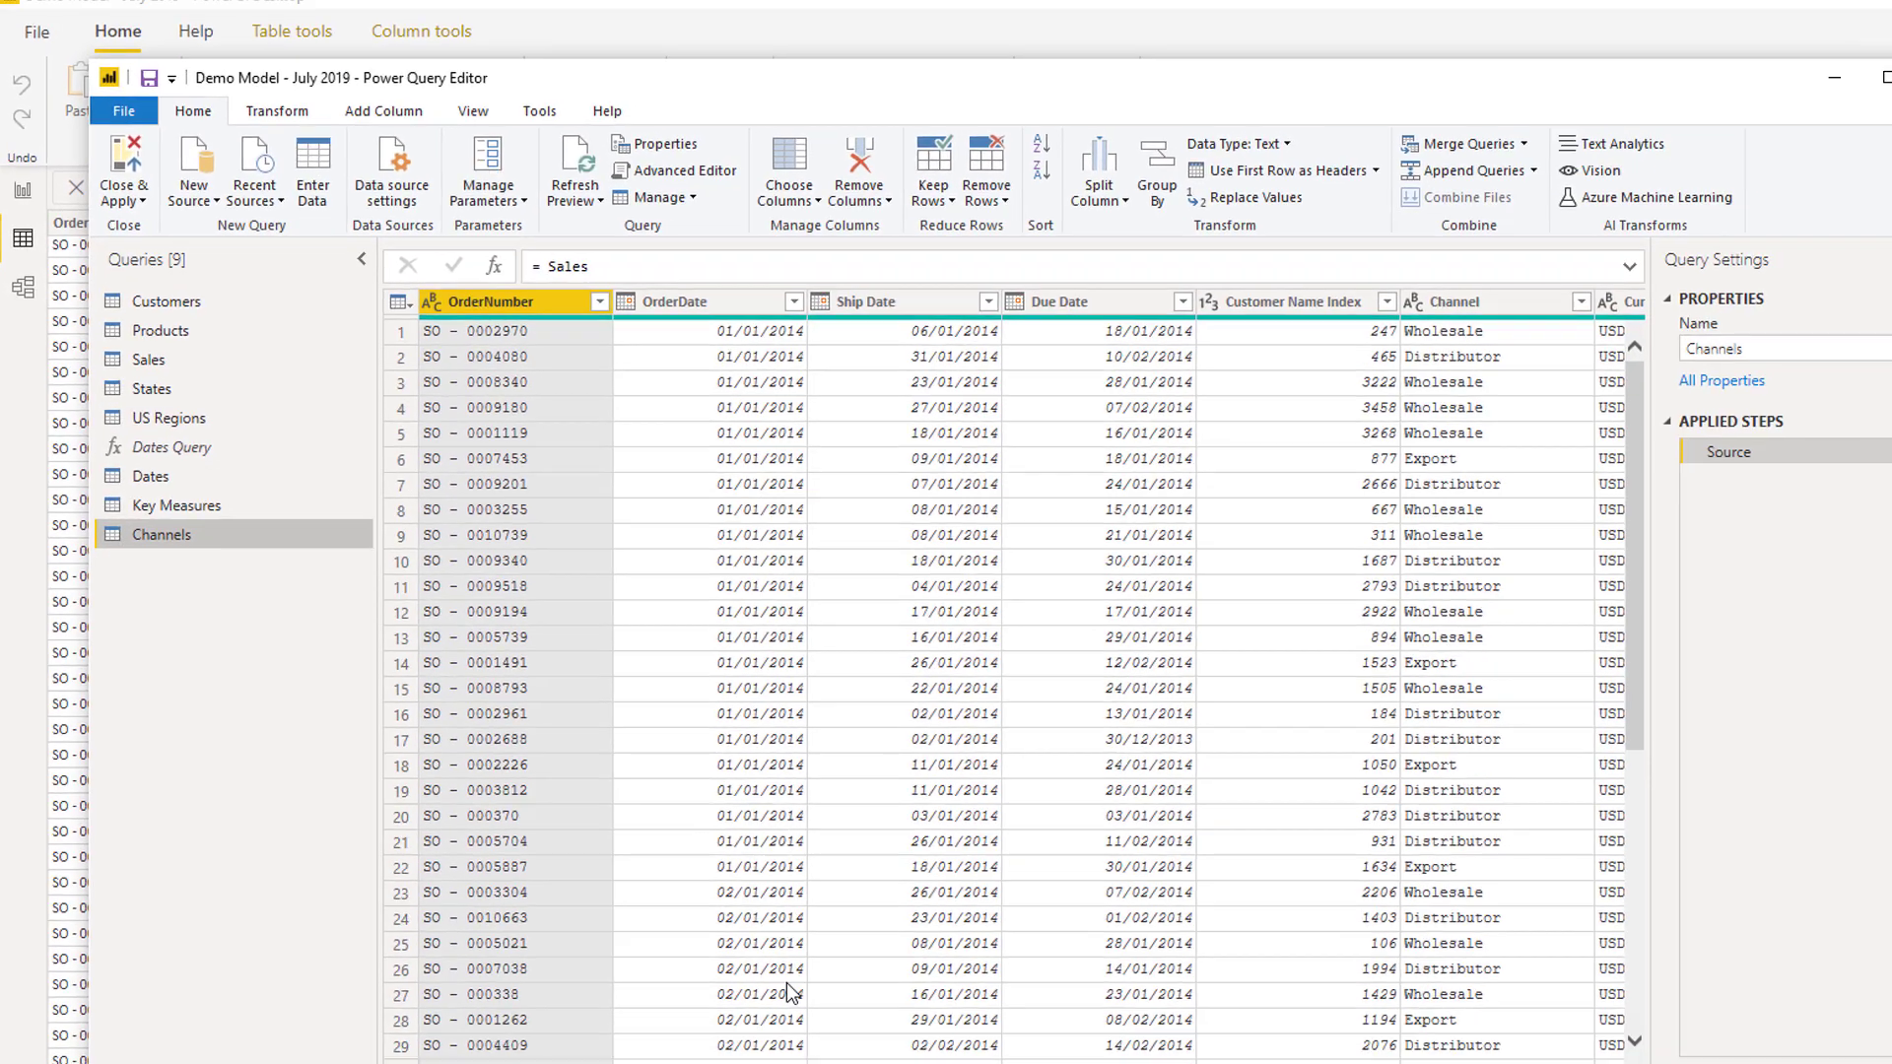
pyautogui.moveTo(782, 1019); pyautogui.dragTo(961, 1019)
# Step: Keep only the Channel column and remove duplicates, leaving Wholesale, Distributor and Export
pyautogui.click(1006, 298)
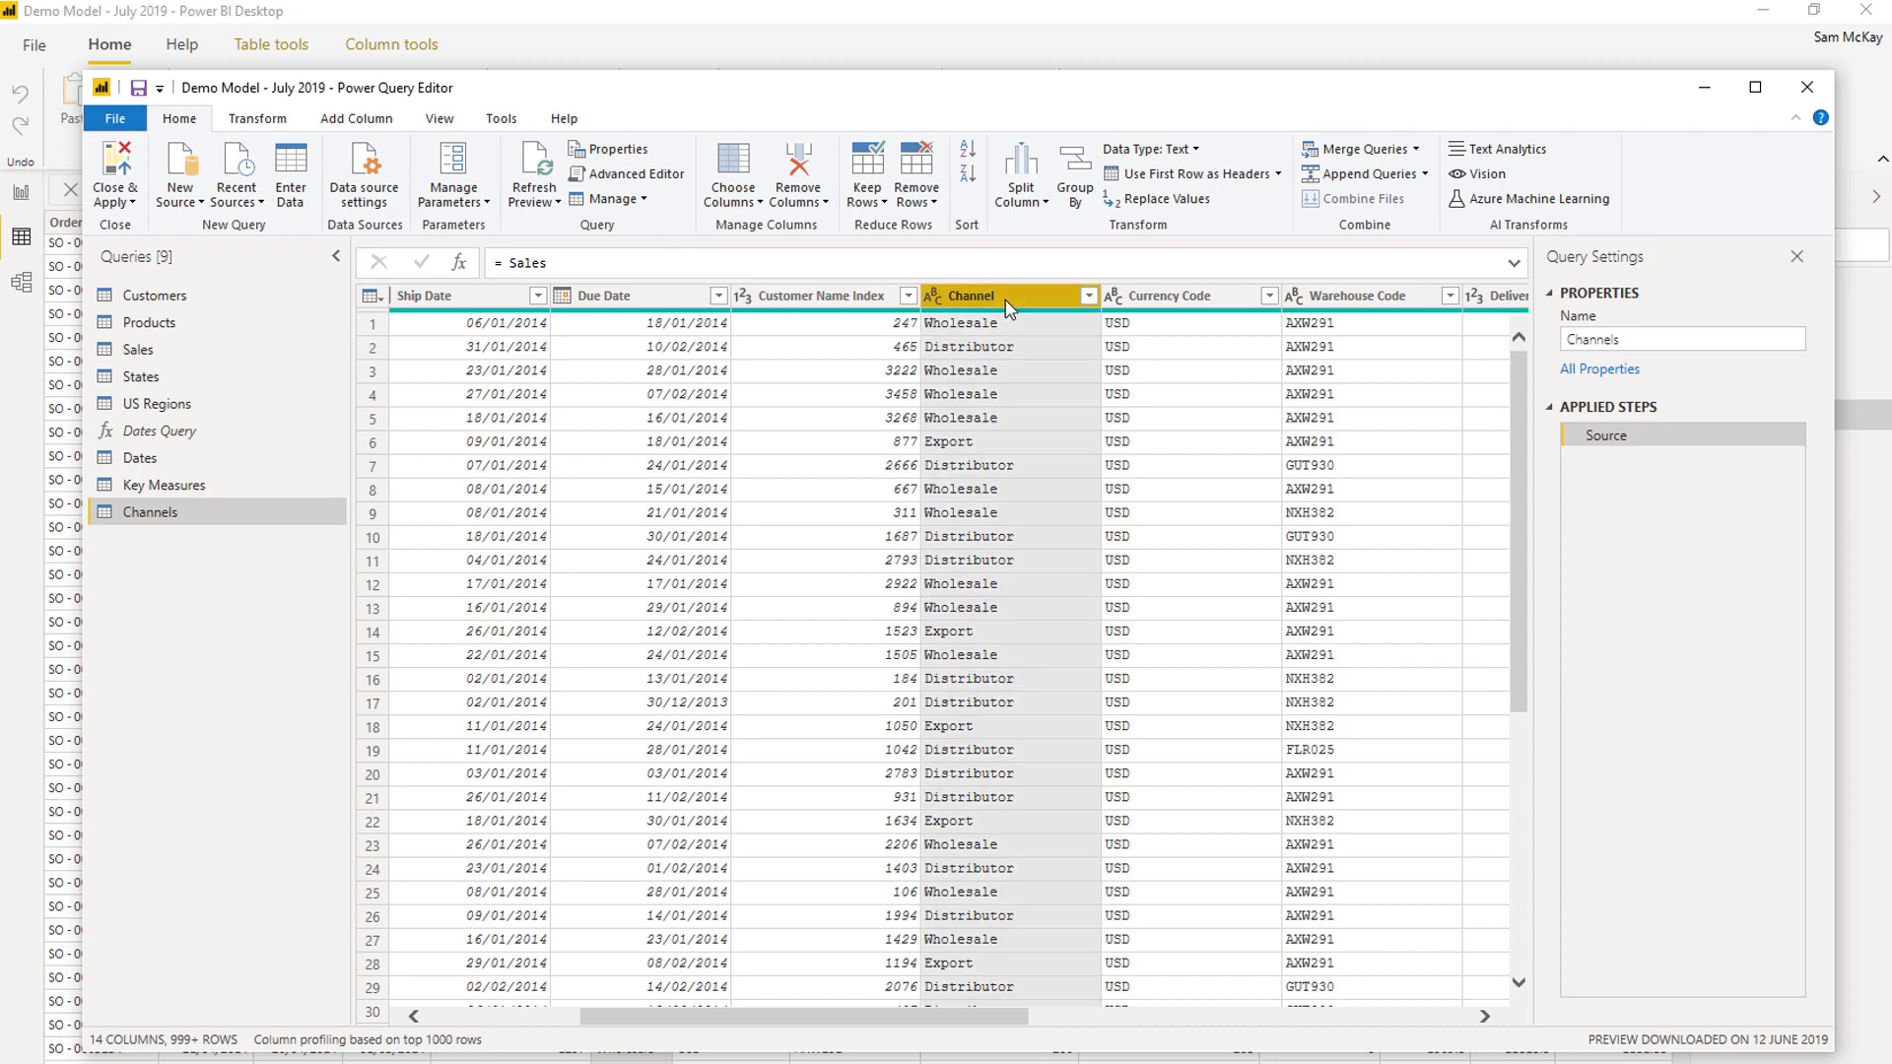
pyautogui.rightClick(1009, 309)
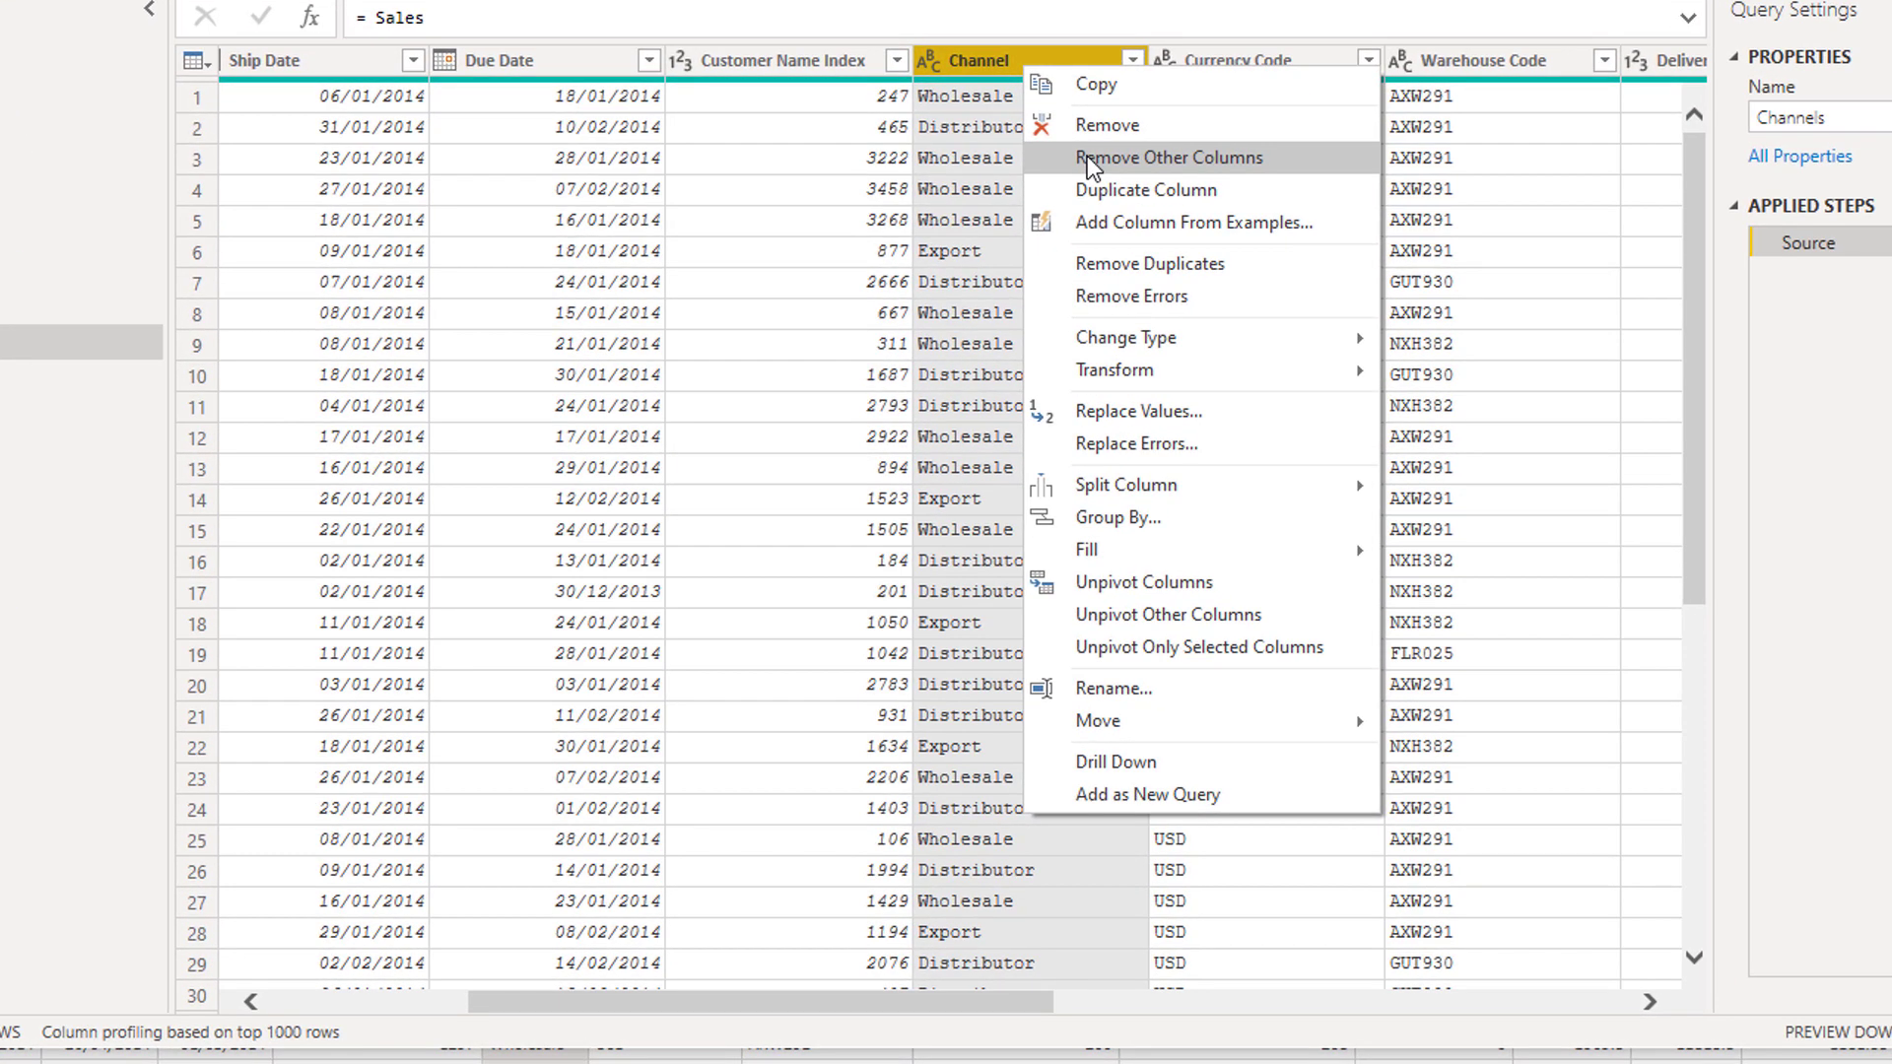
pyautogui.click(1086, 155)
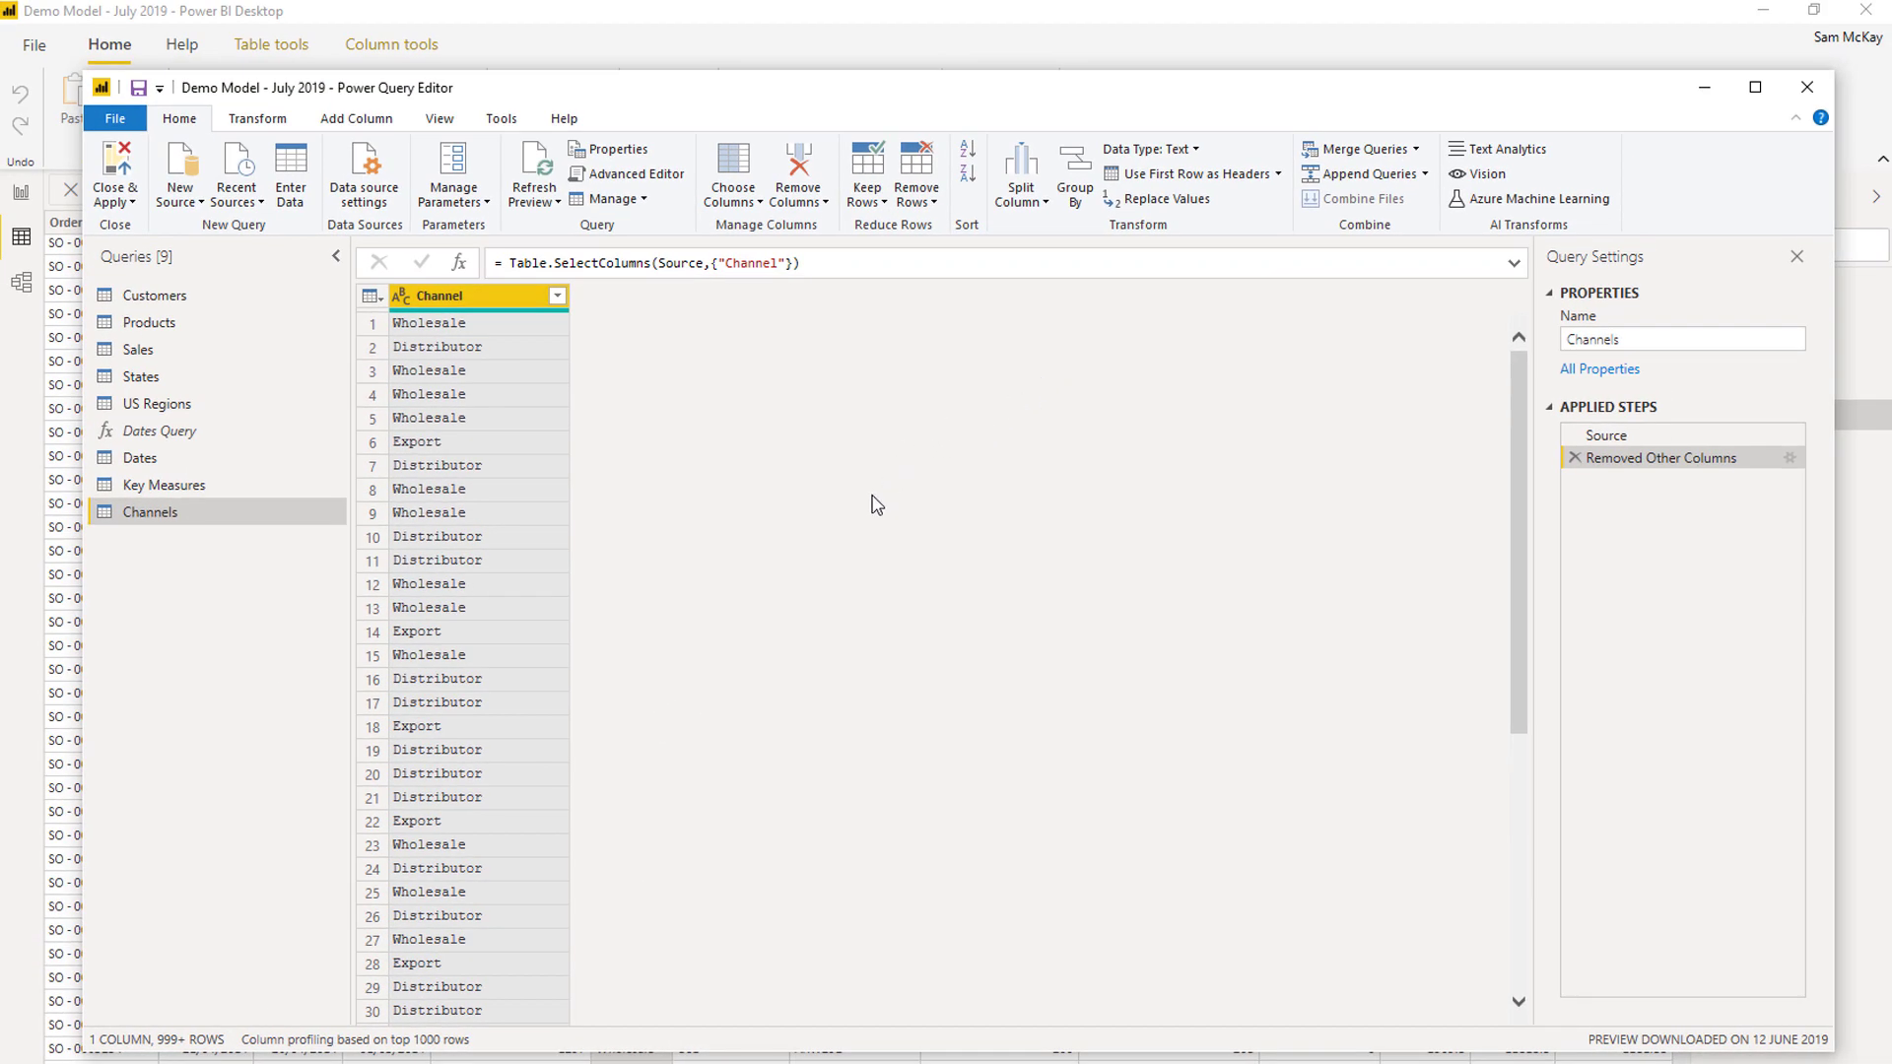
pyautogui.rightClick(486, 304)
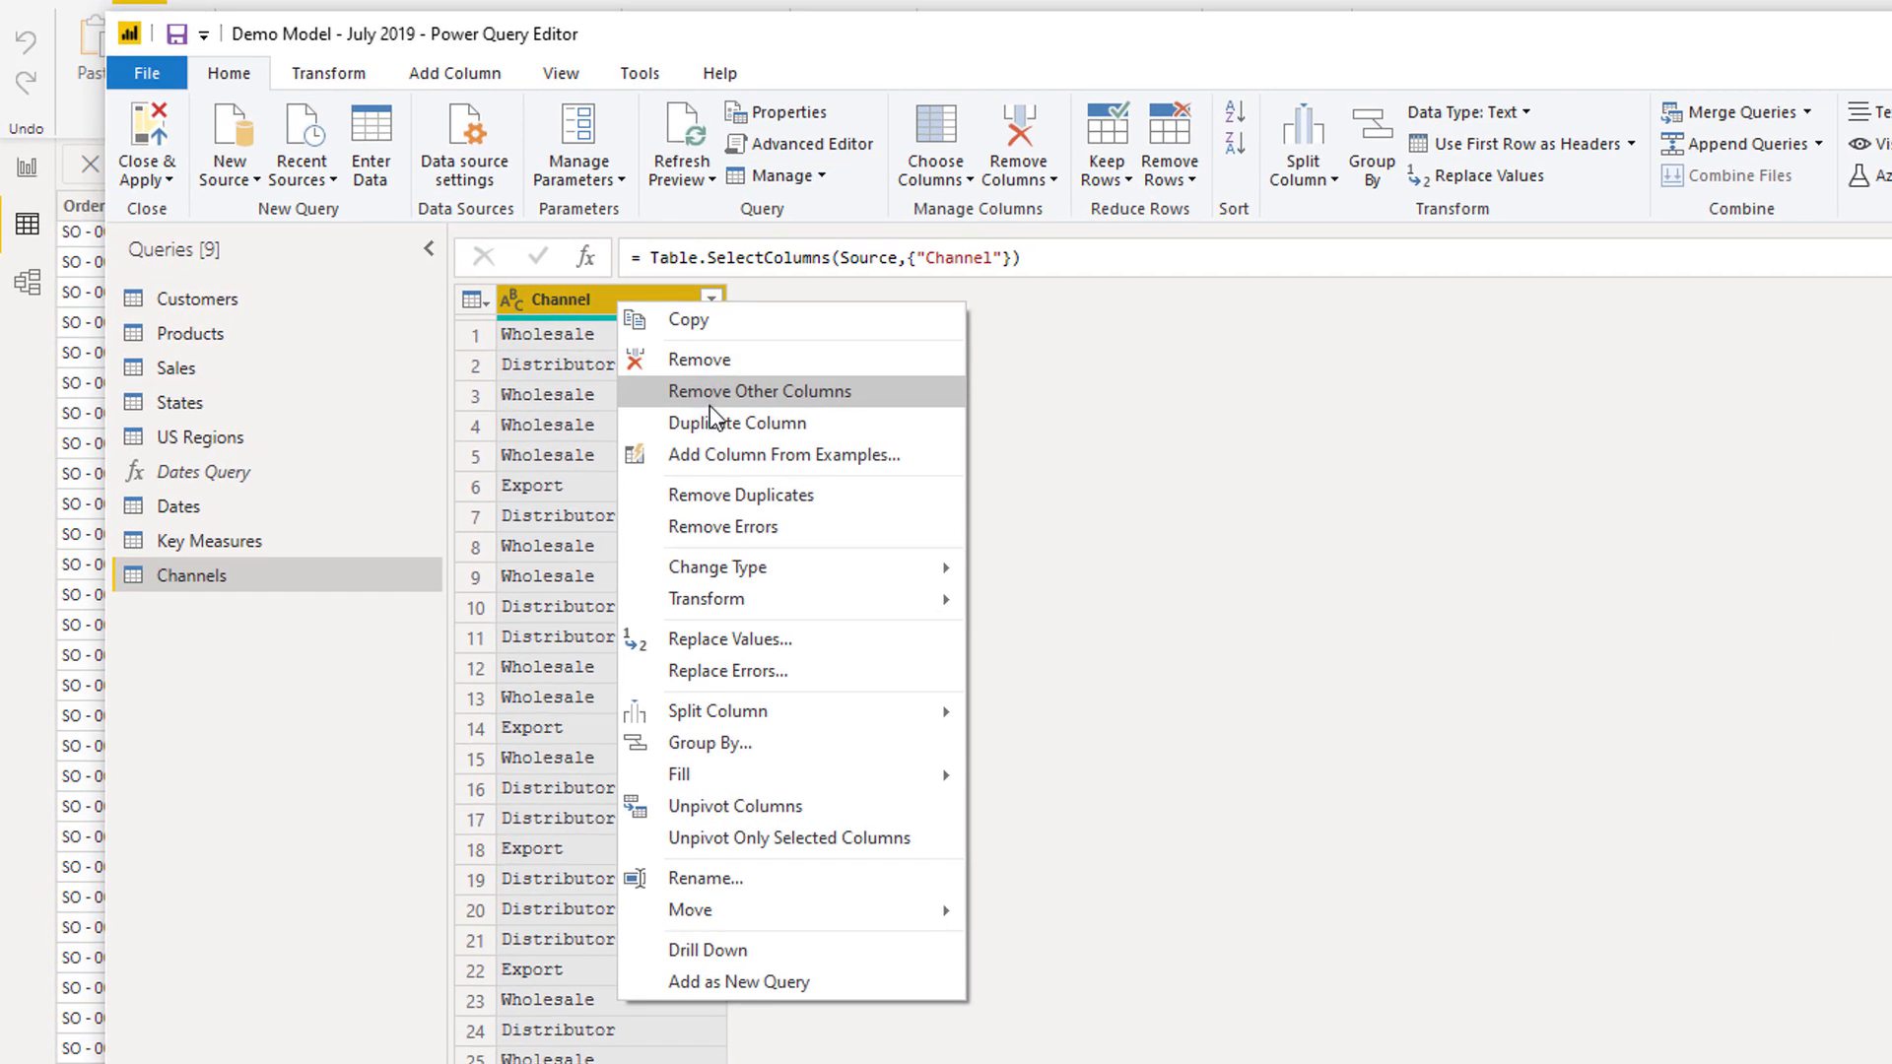
pyautogui.click(709, 502)
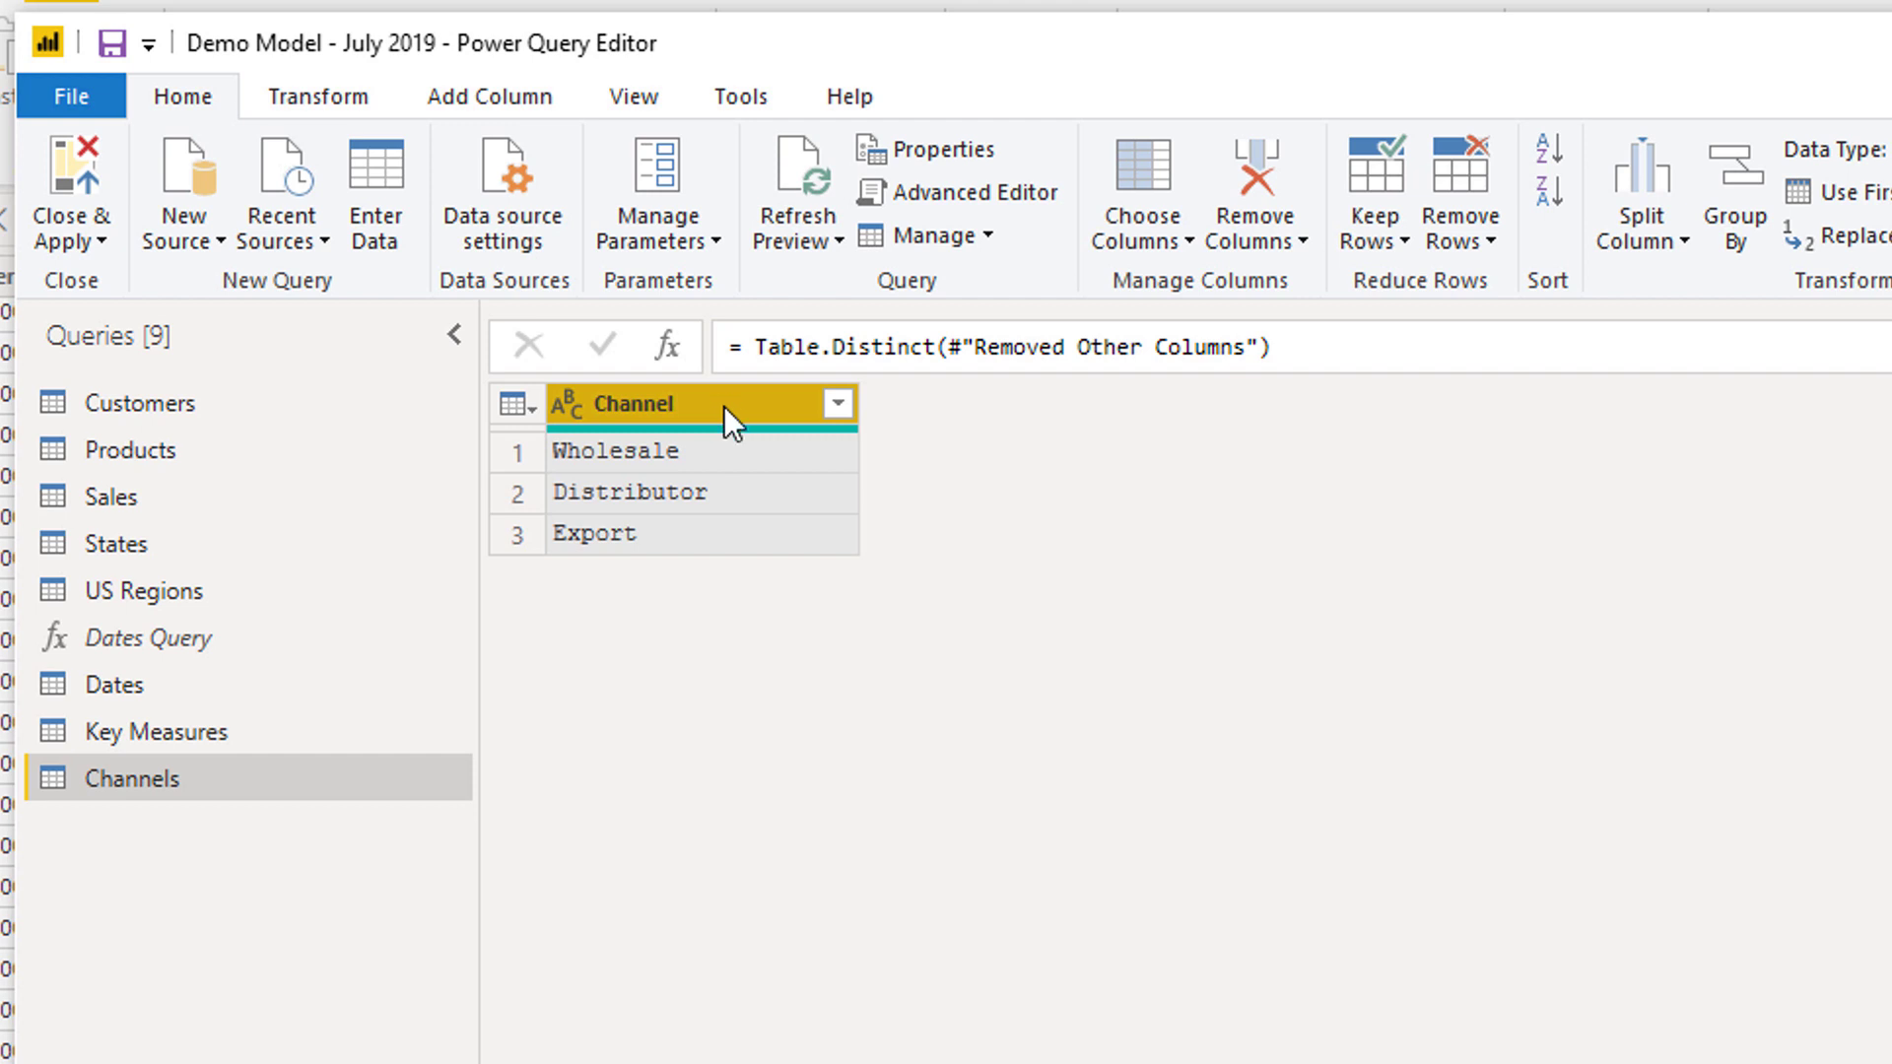
# Step: Add a Channel Code column from examples WHOL and DIST, yielding WHOL, DIST, EXPO
pyautogui.click(291, 96)
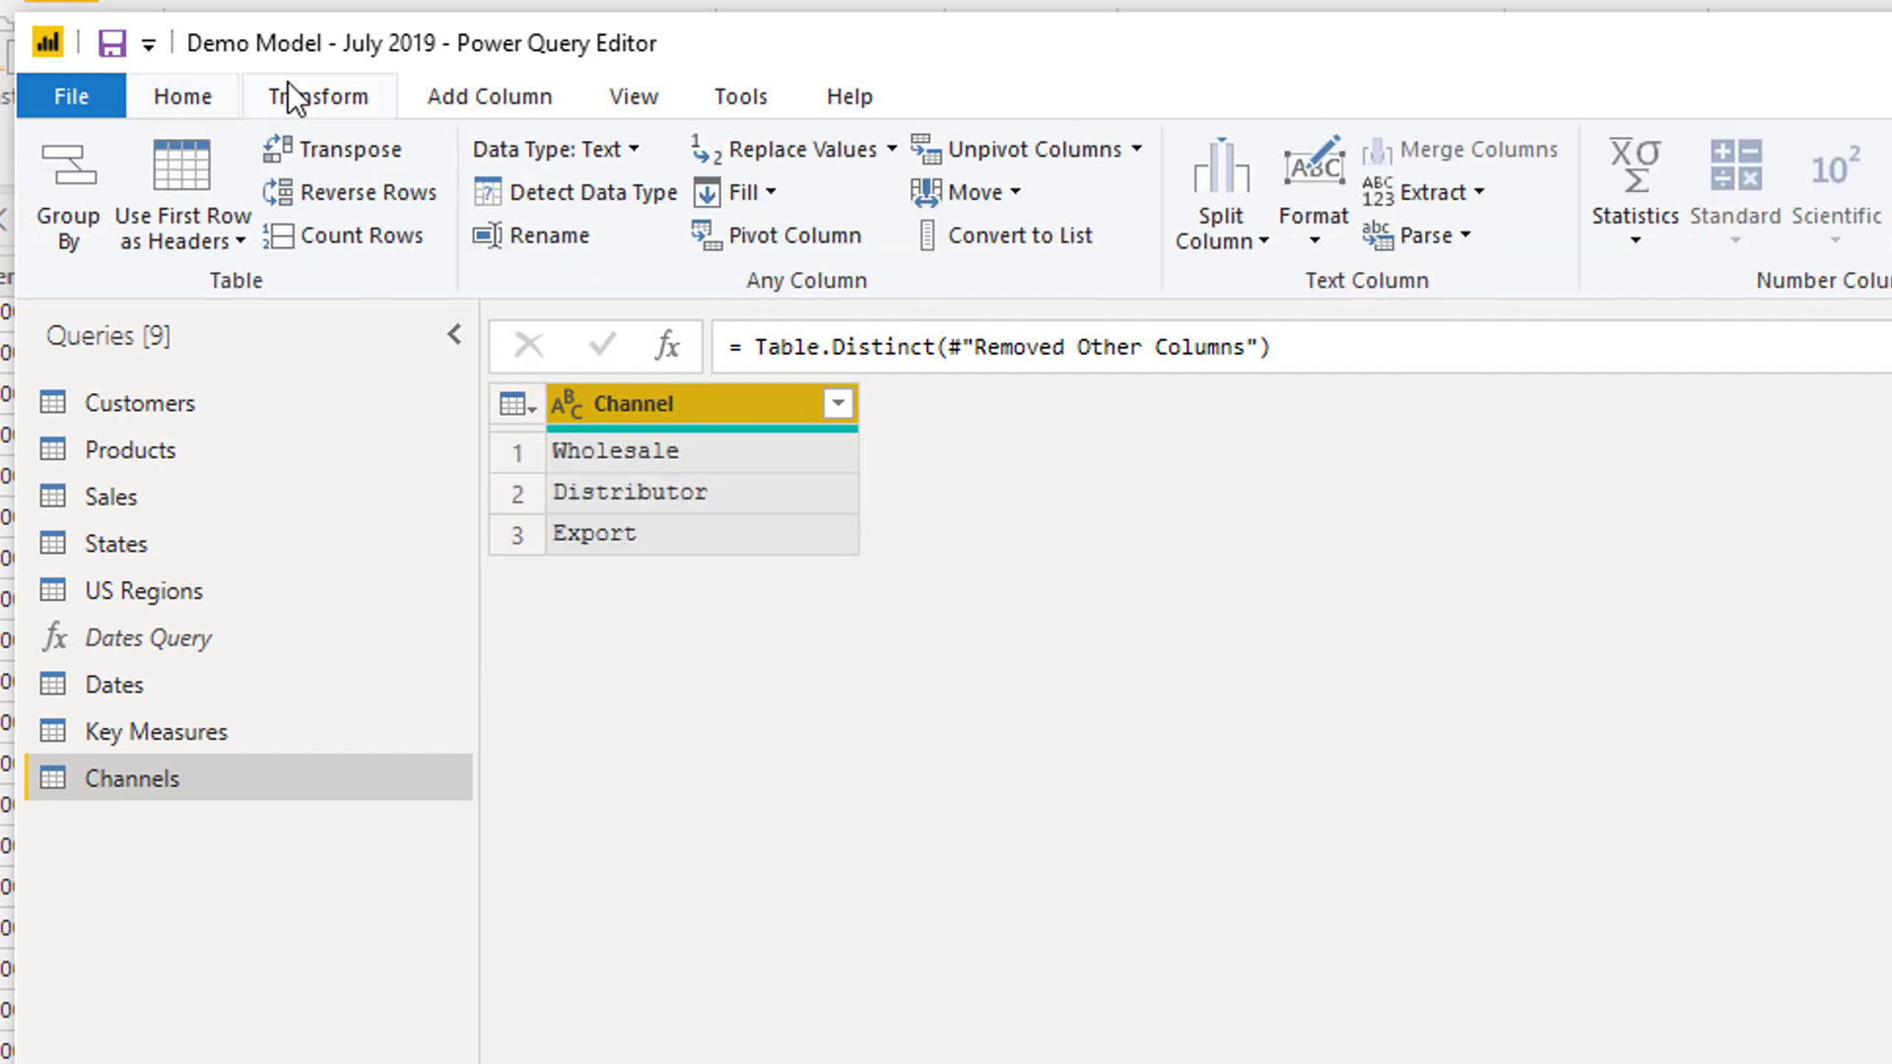
pyautogui.click(449, 93)
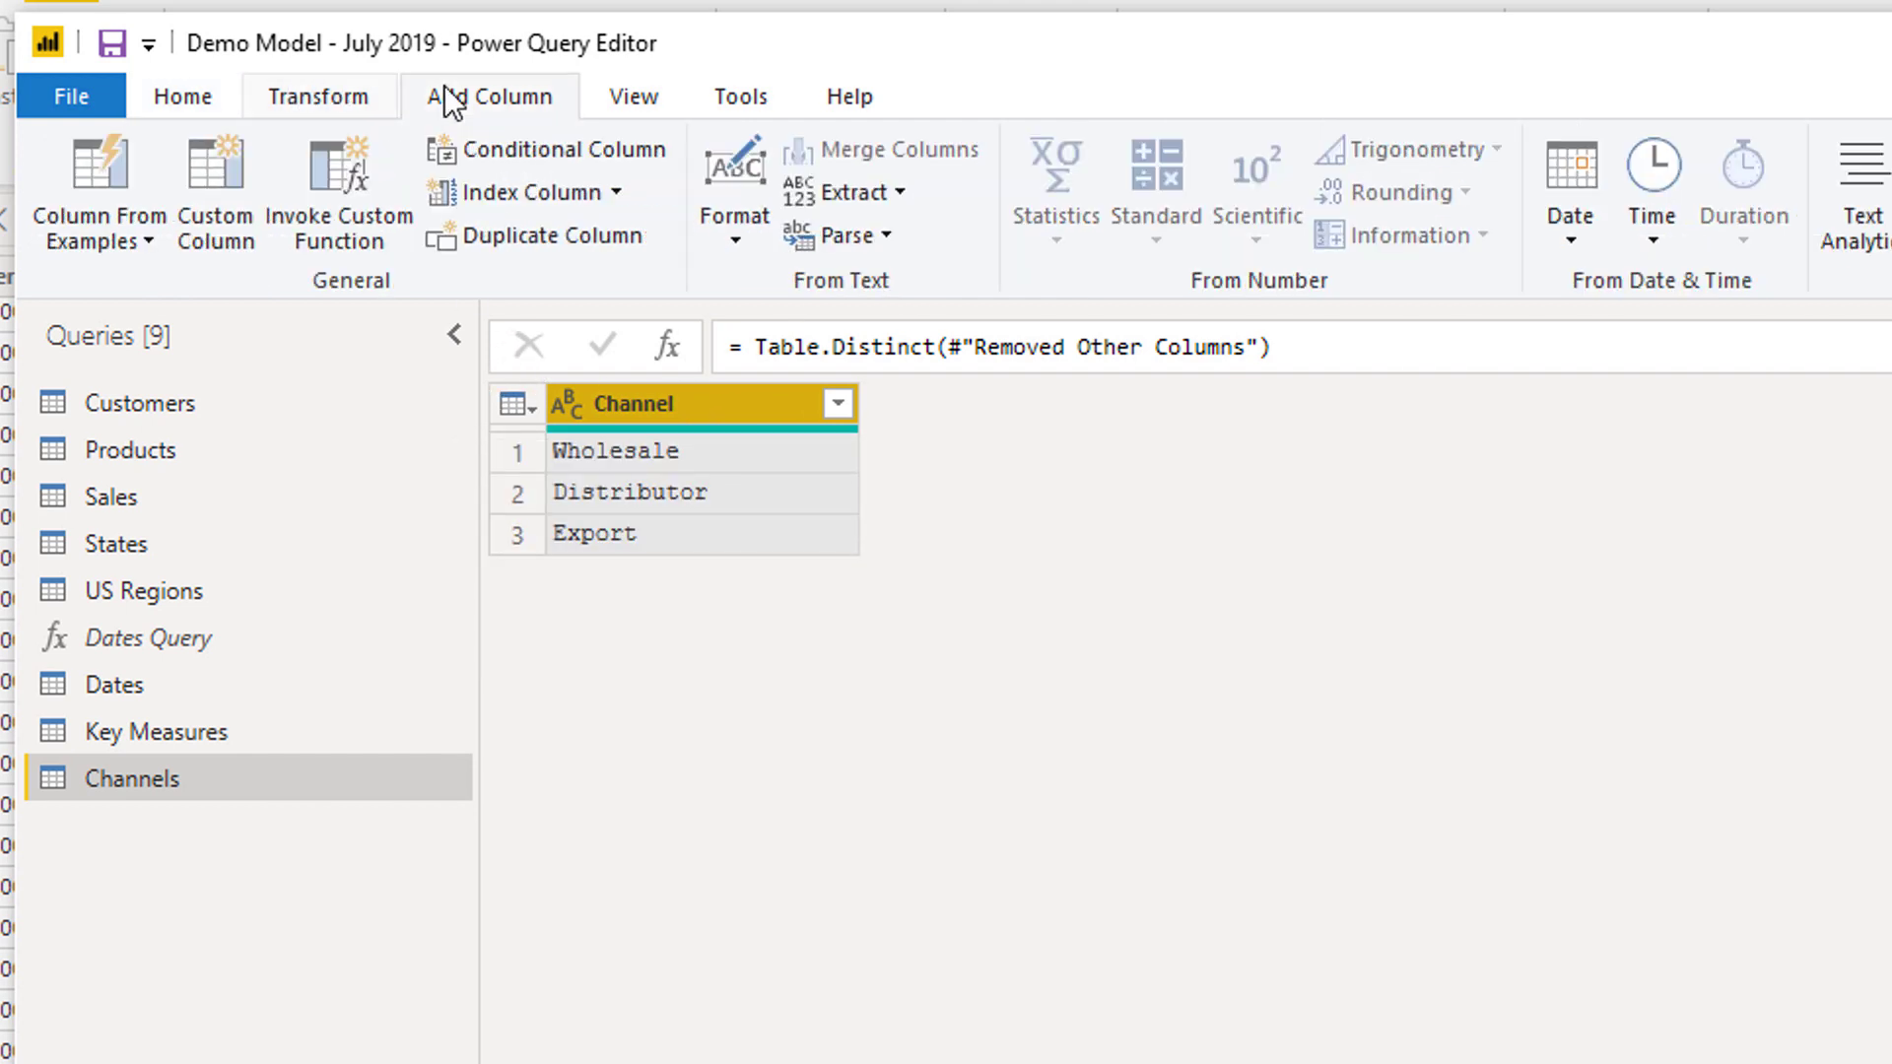
pyautogui.click(108, 176)
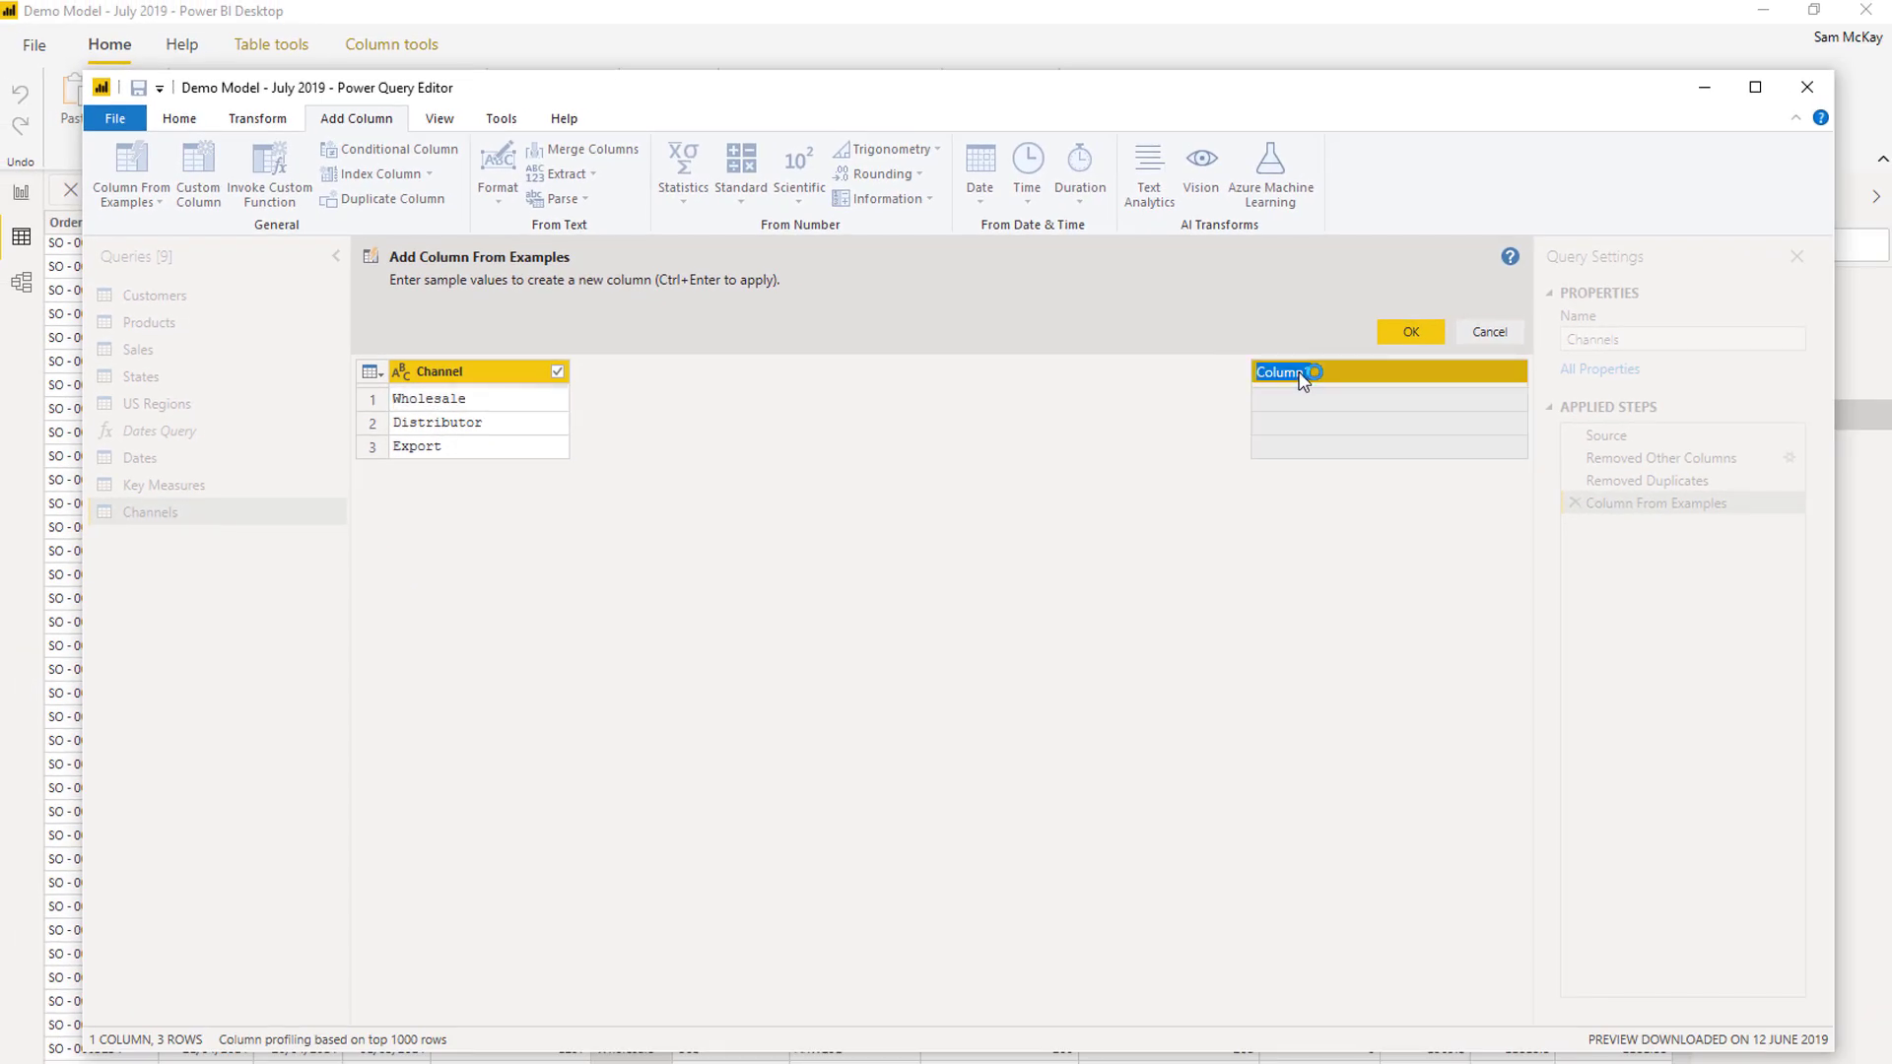
pyautogui.write('CHa')
pyautogui.click(1316, 404)
pyautogui.write('WHOL')
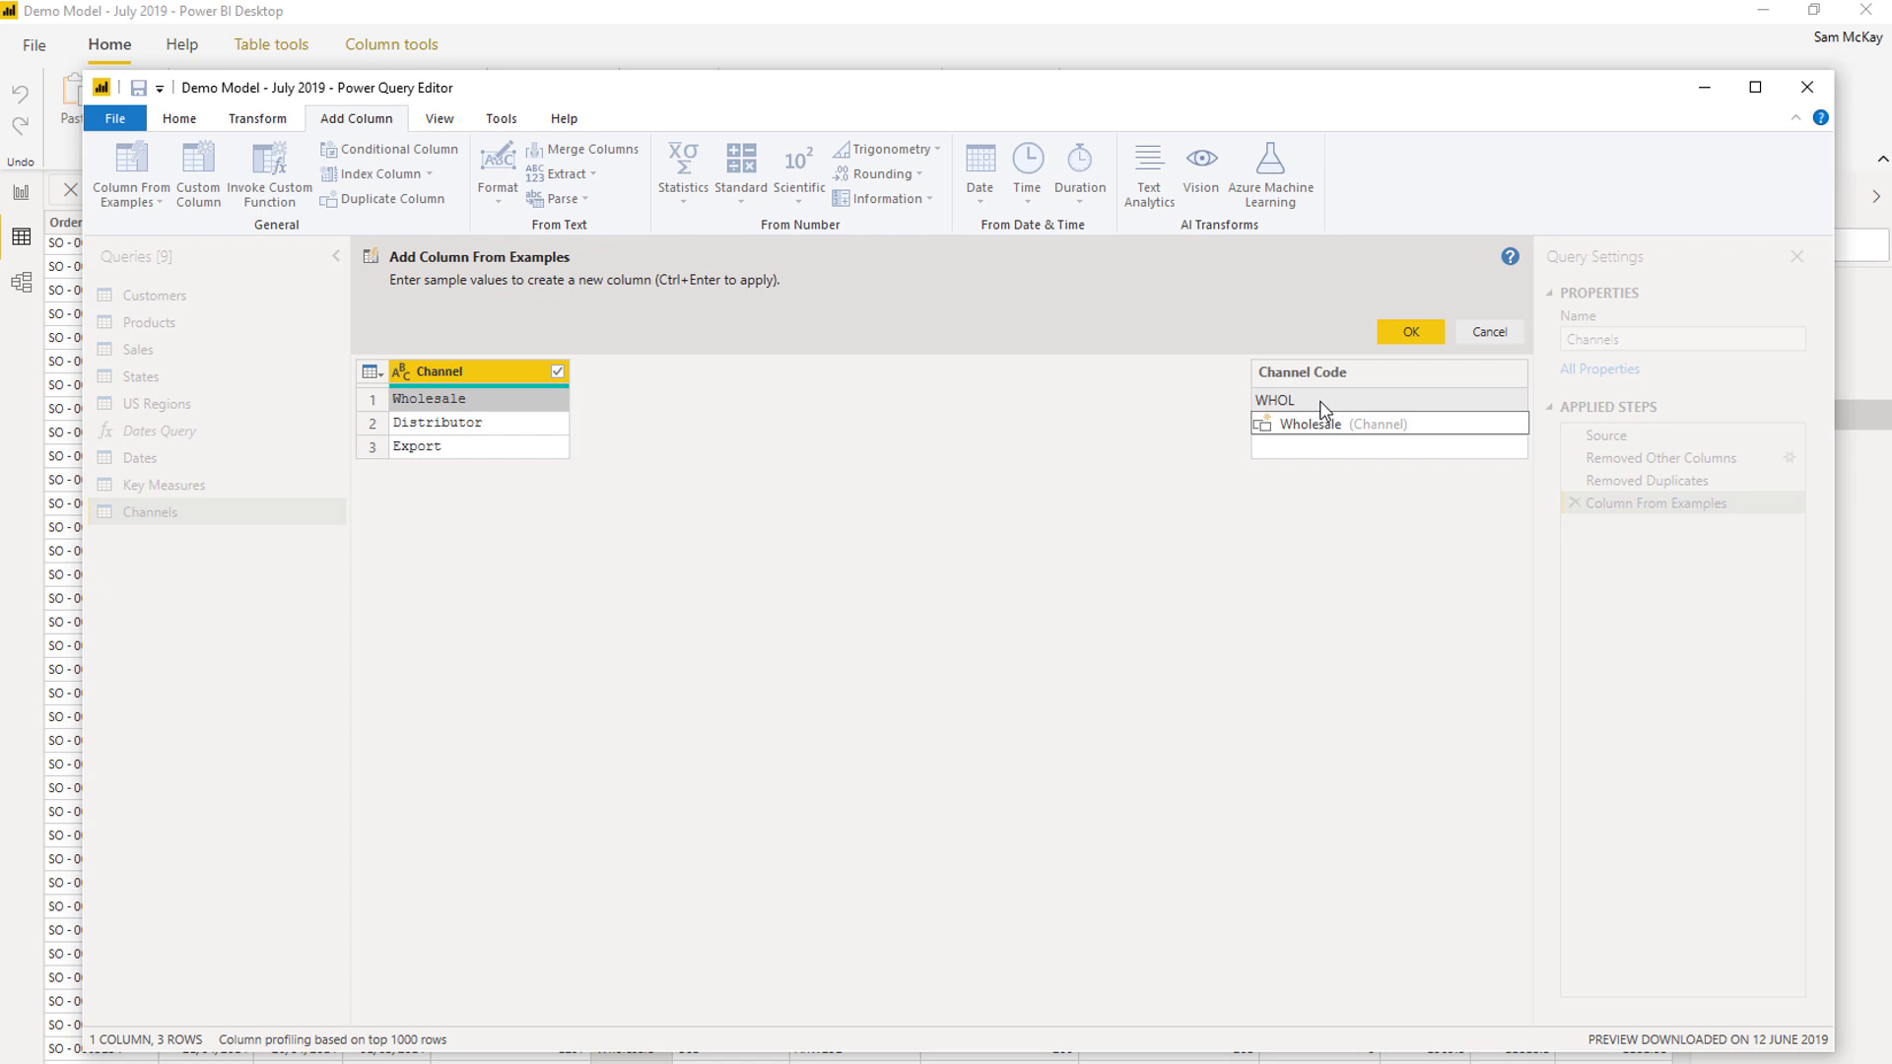
pyautogui.press('Return')
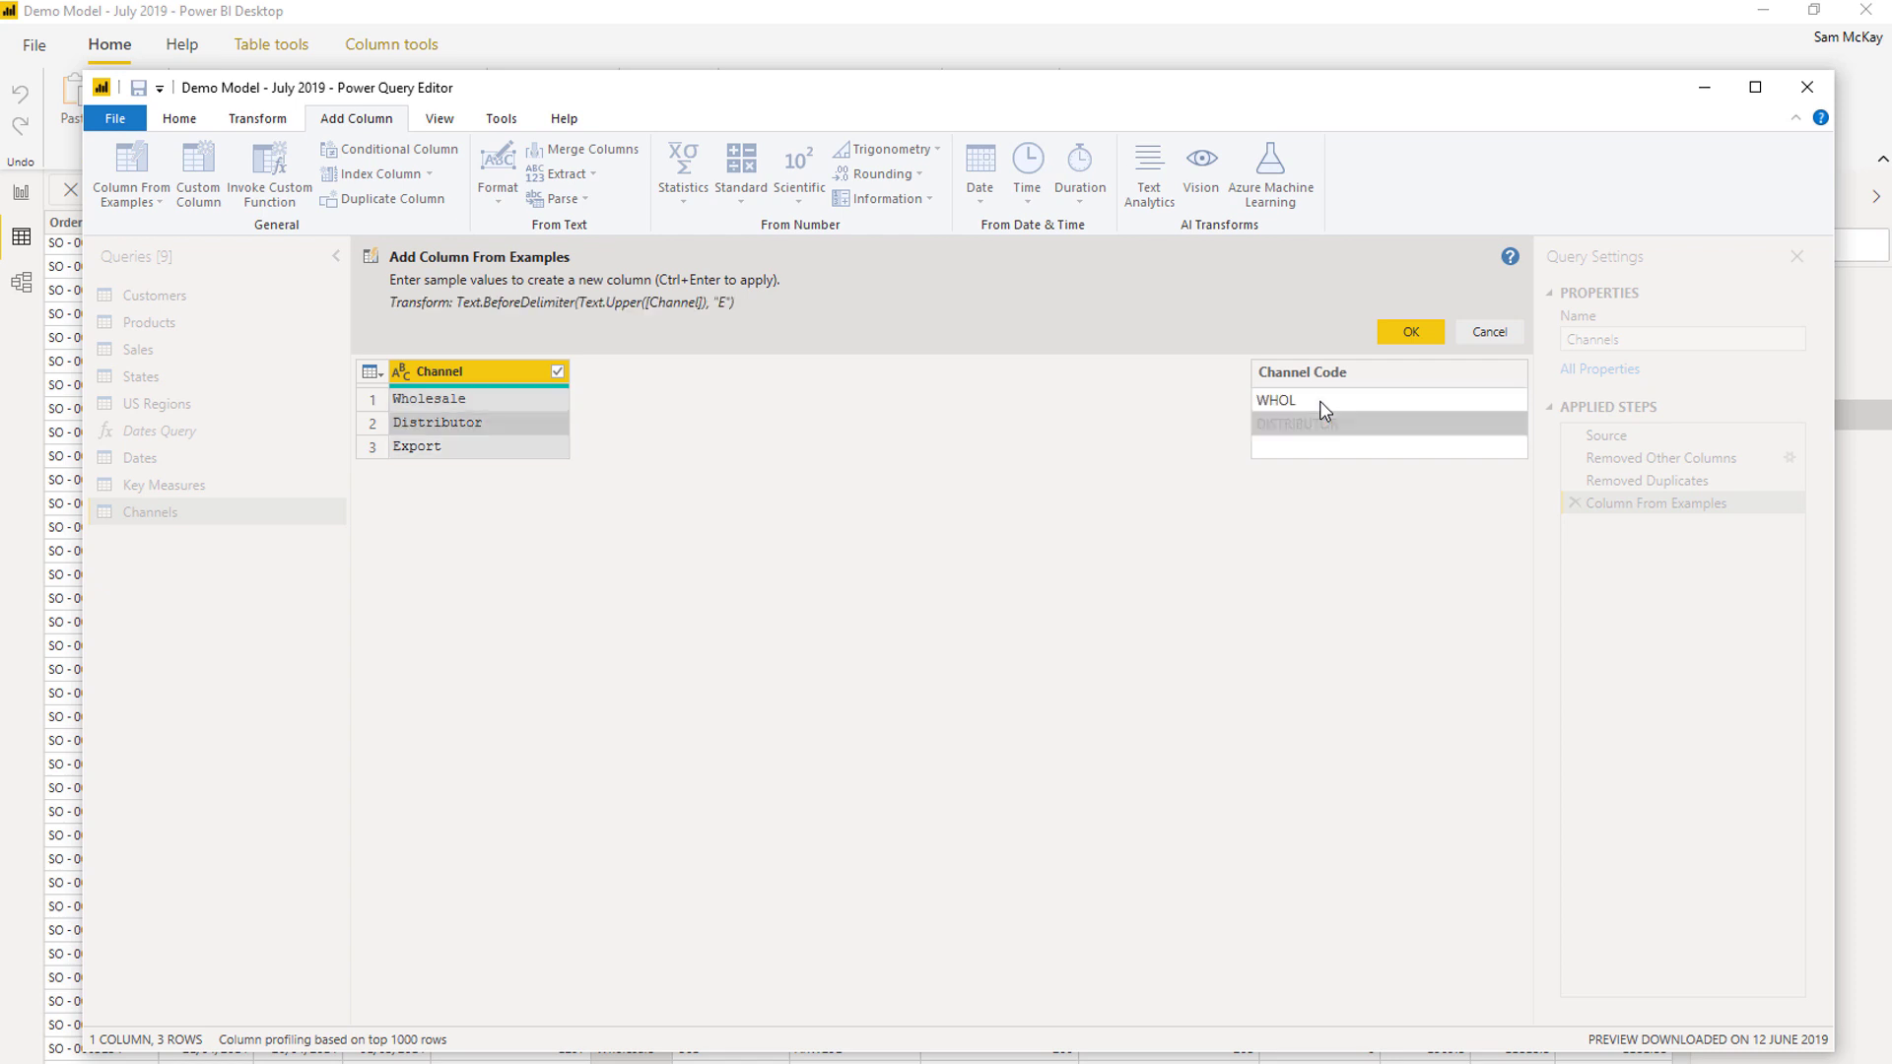
pyautogui.write('DIST')
pyautogui.press('Return')
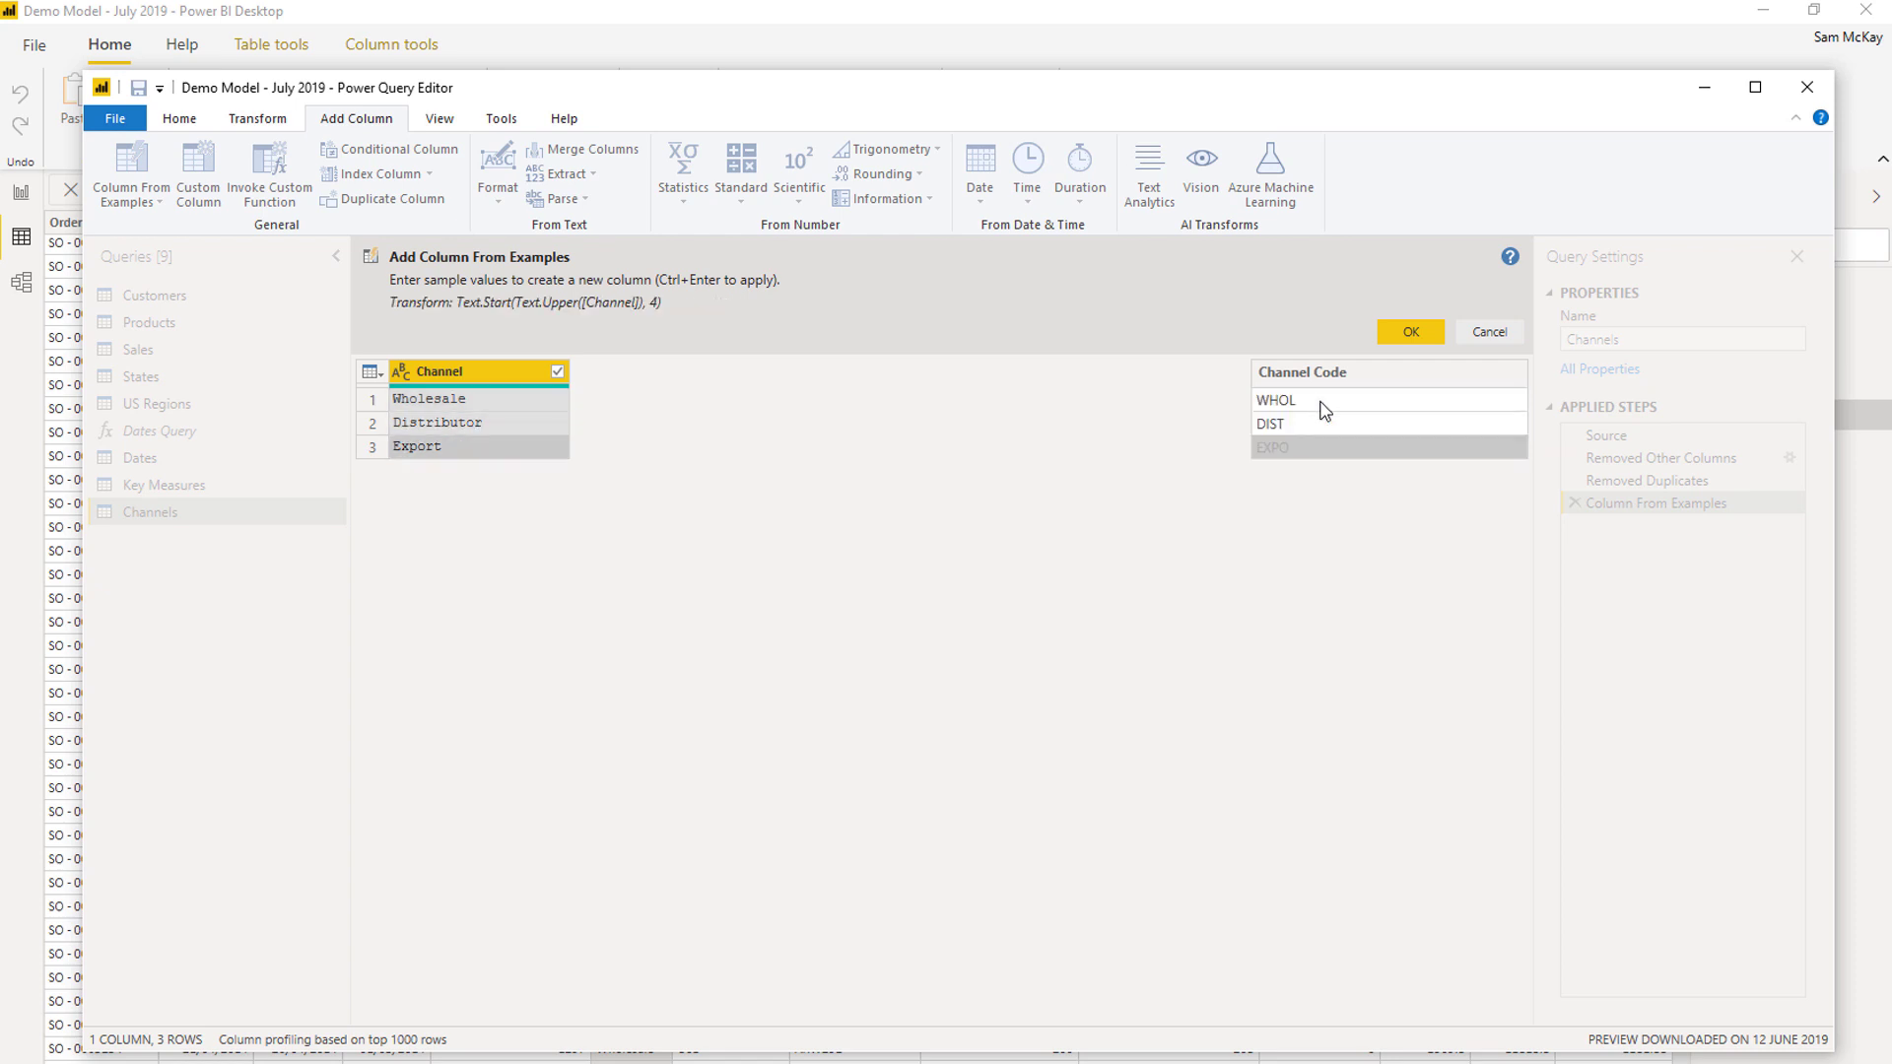
pyautogui.click(1409, 335)
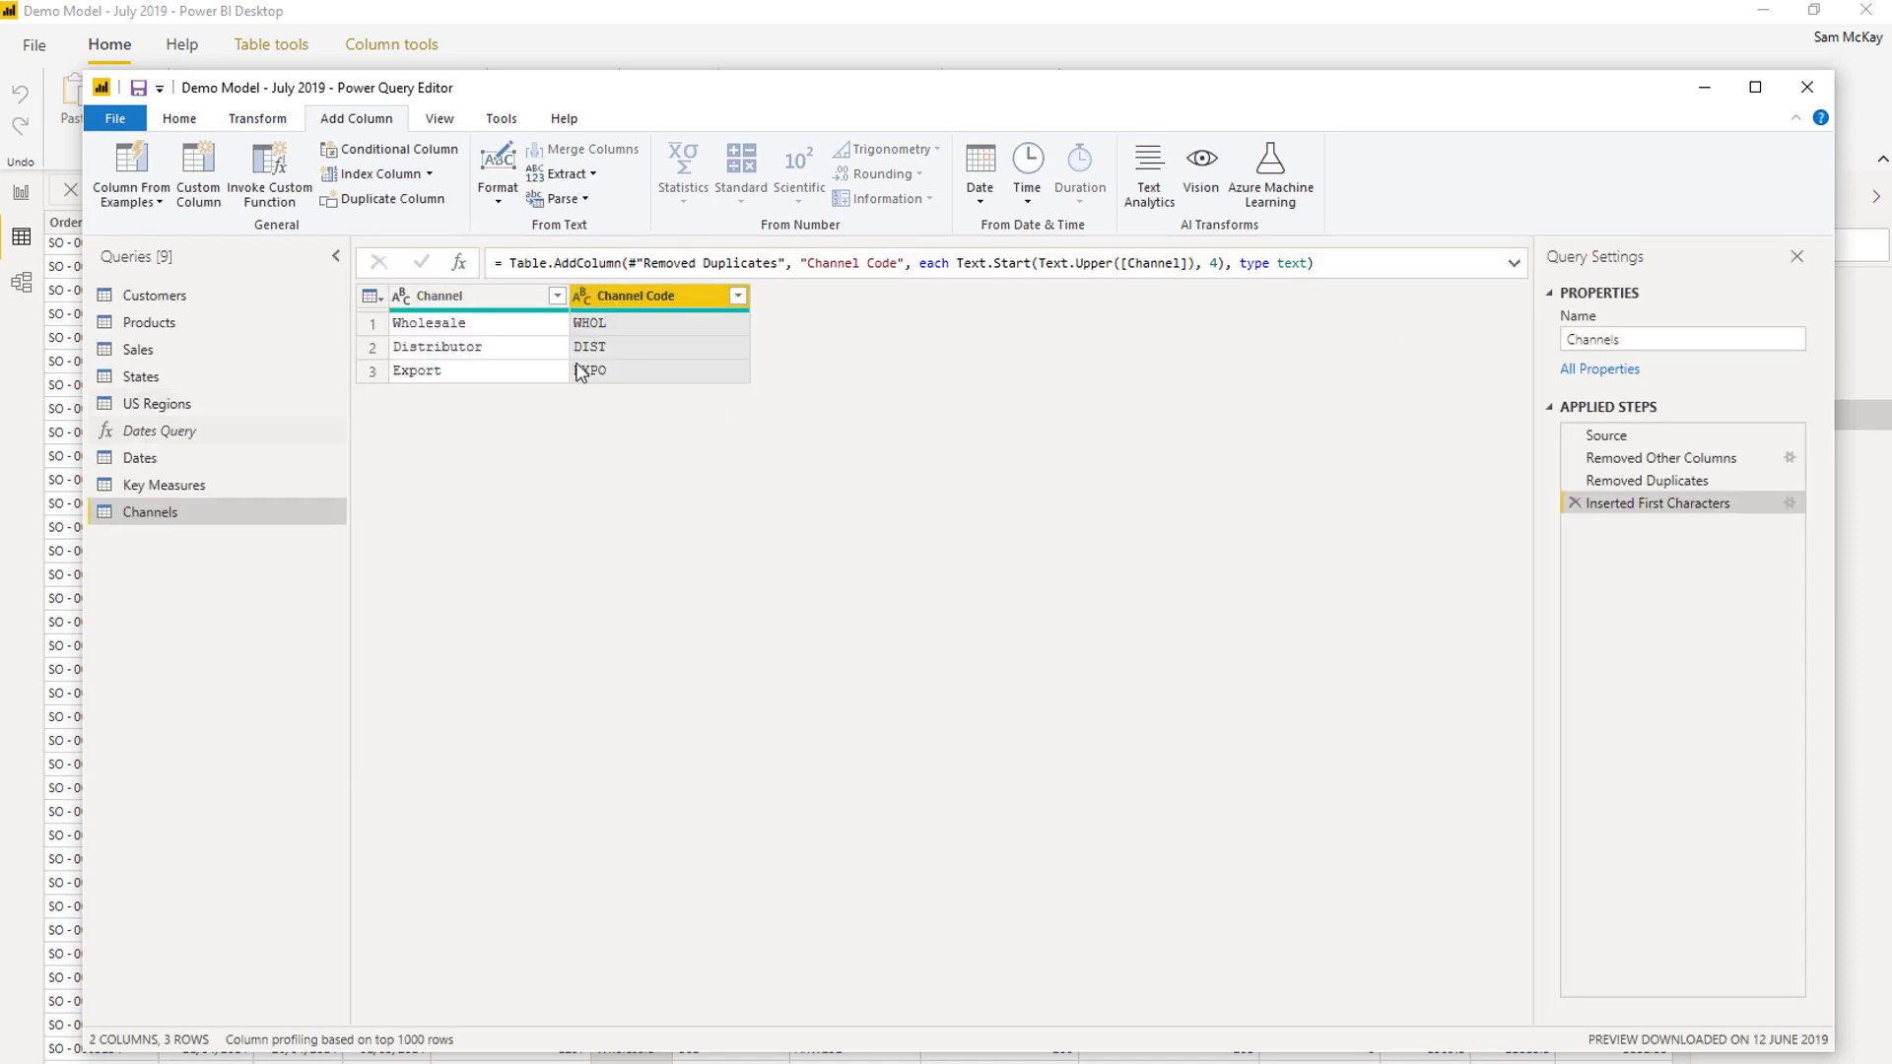
# Step: Compare the Sales and Channels queries, dismissing the preview notice and selecting Sales' Channel column
pyautogui.click(181, 350)
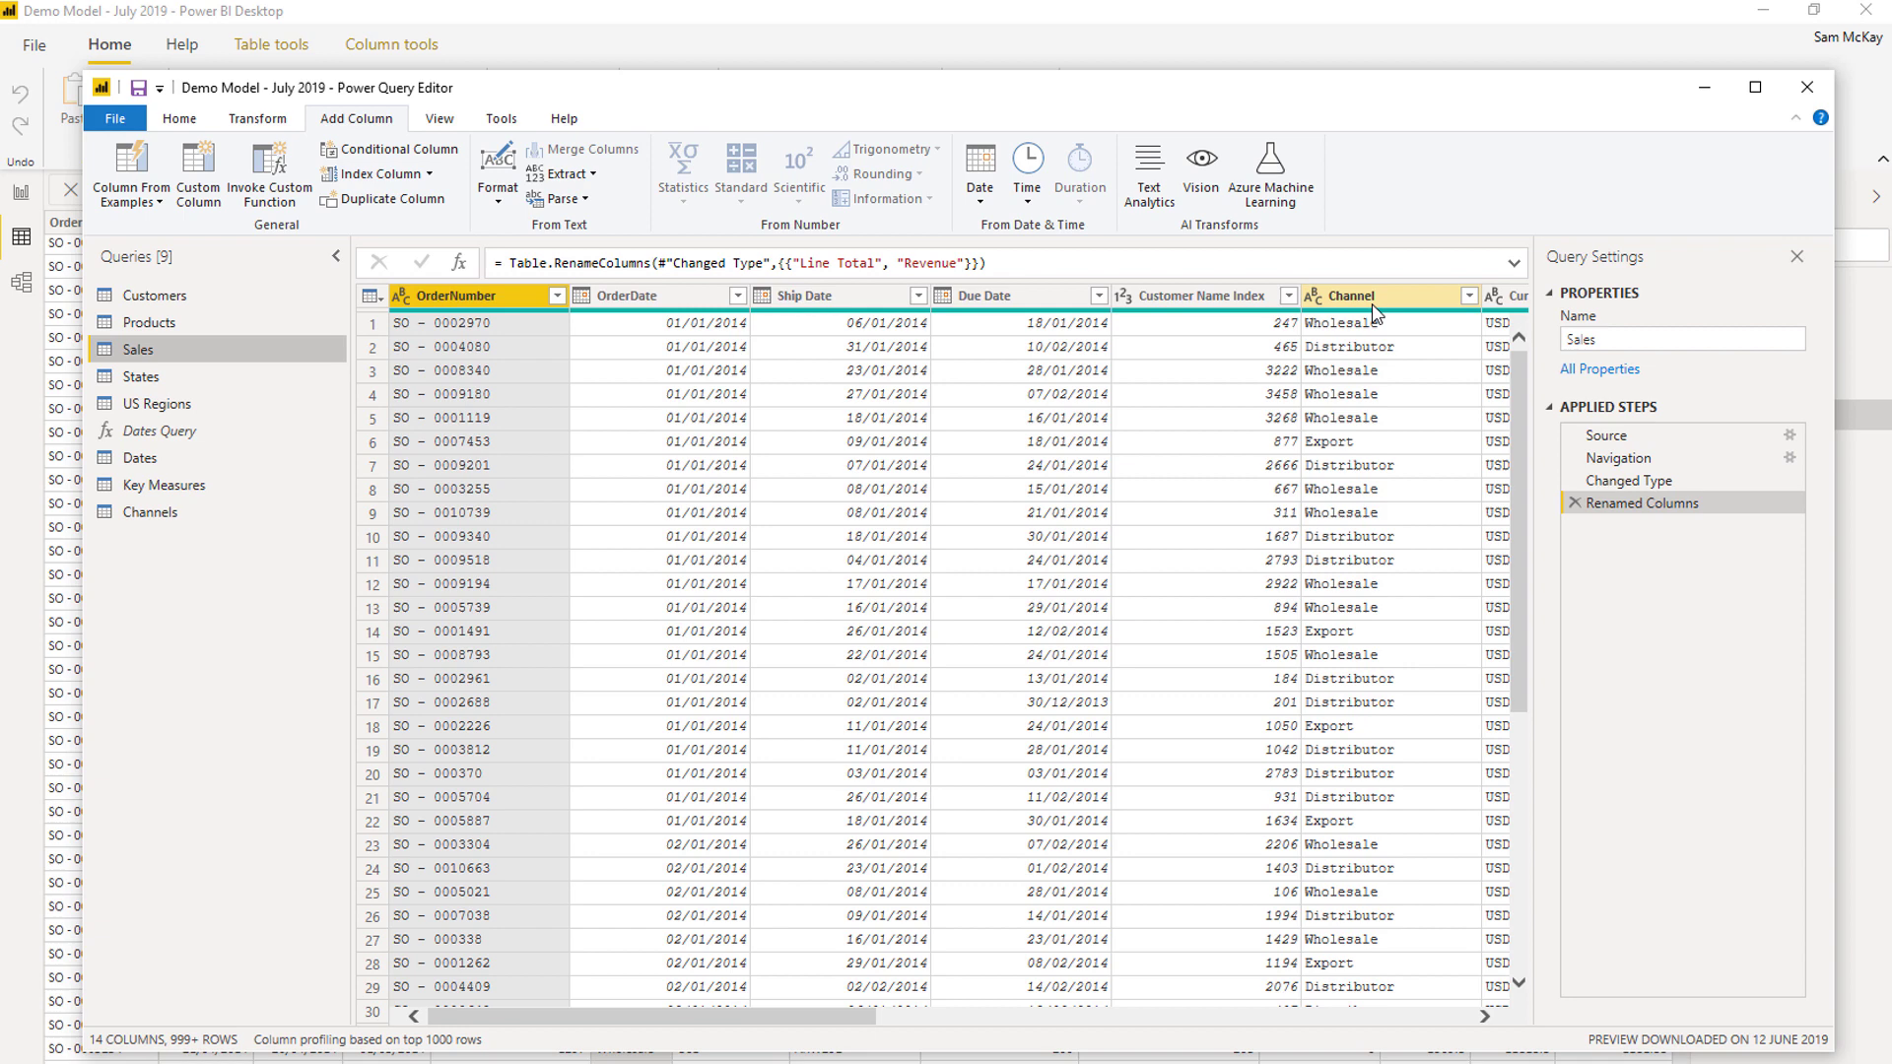
pyautogui.click(180, 522)
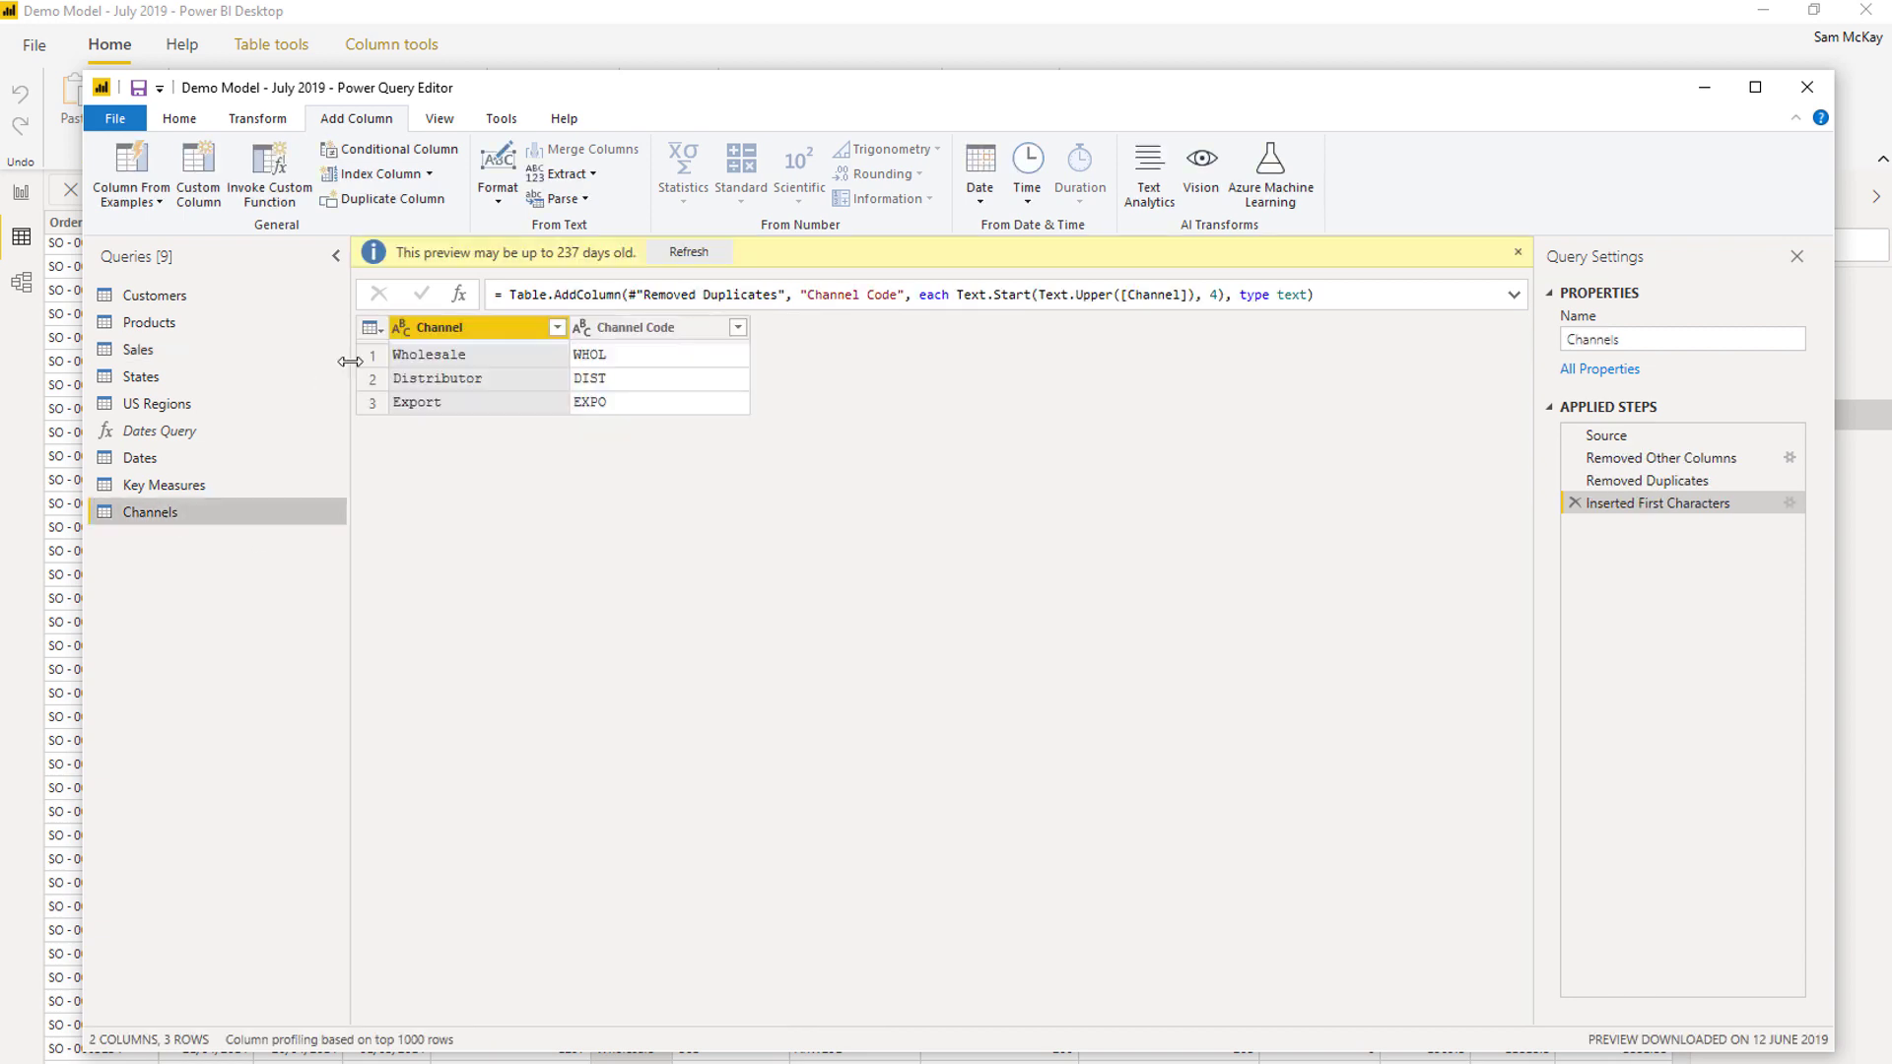
pyautogui.click(1517, 252)
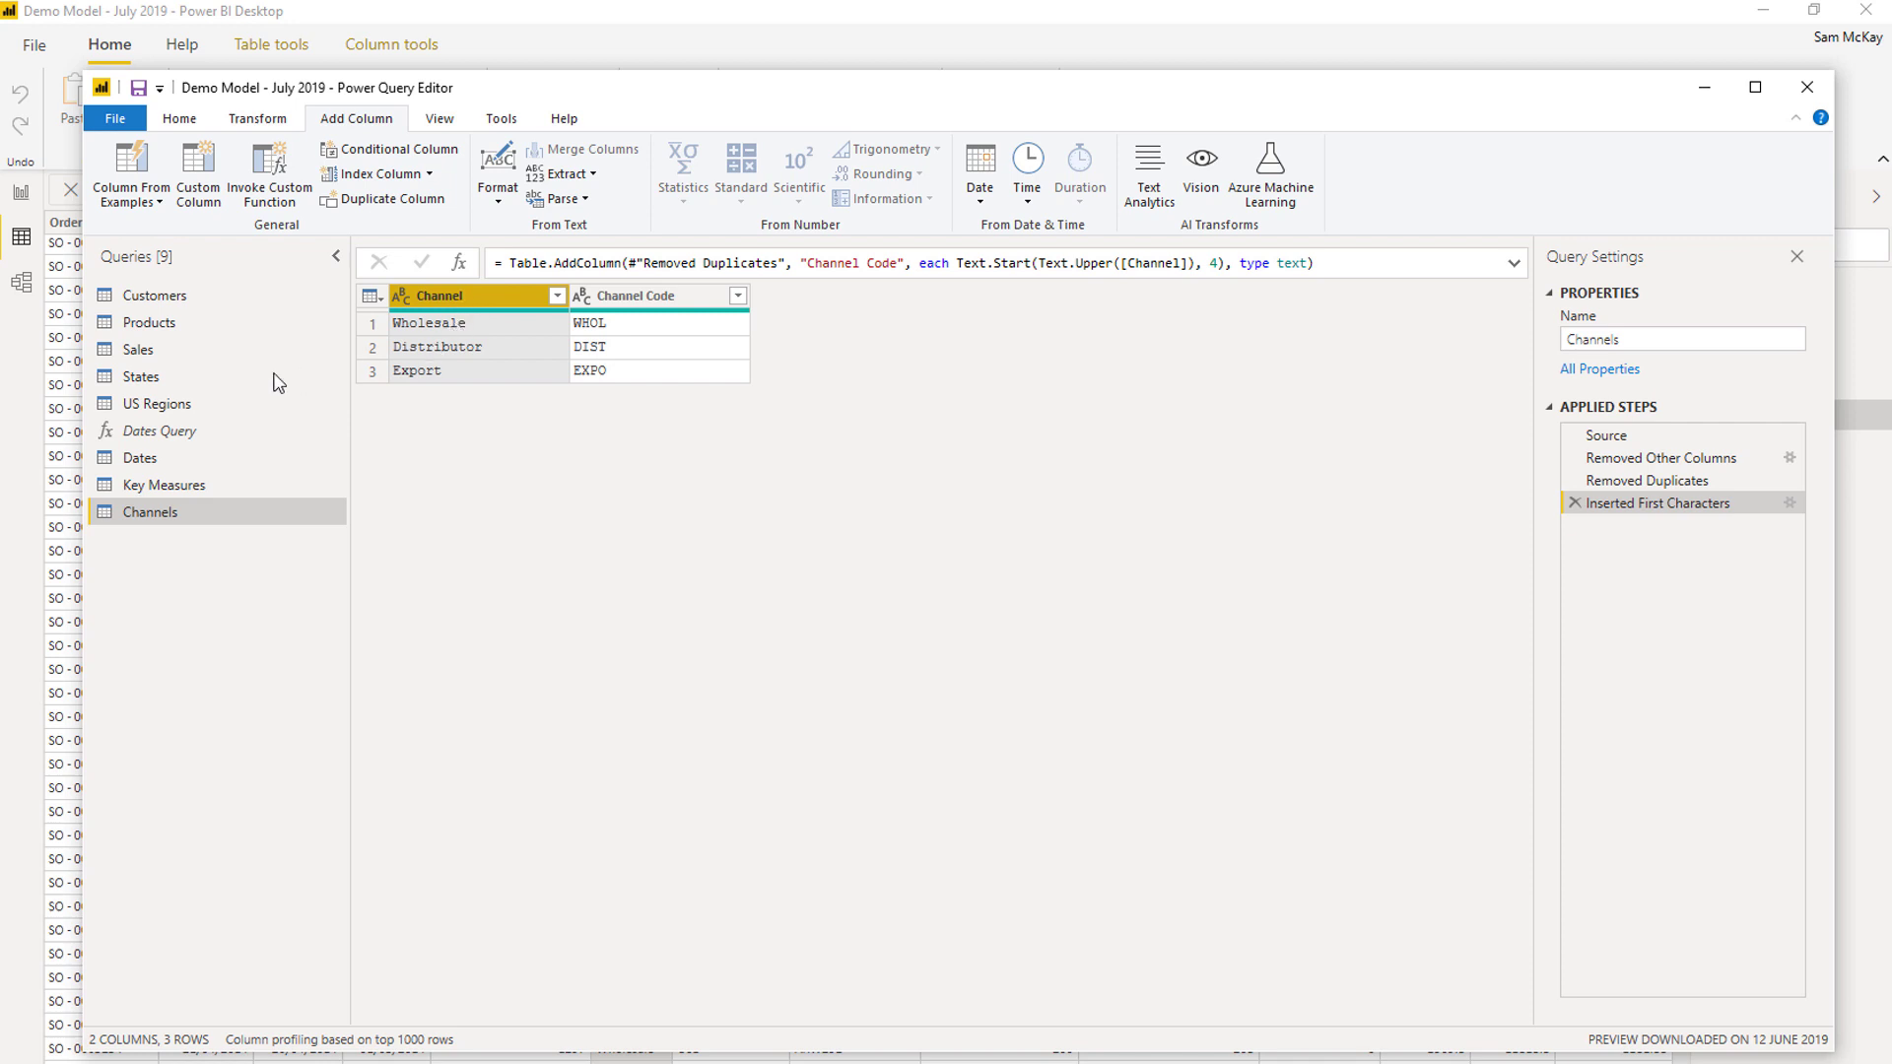
pyautogui.click(253, 352)
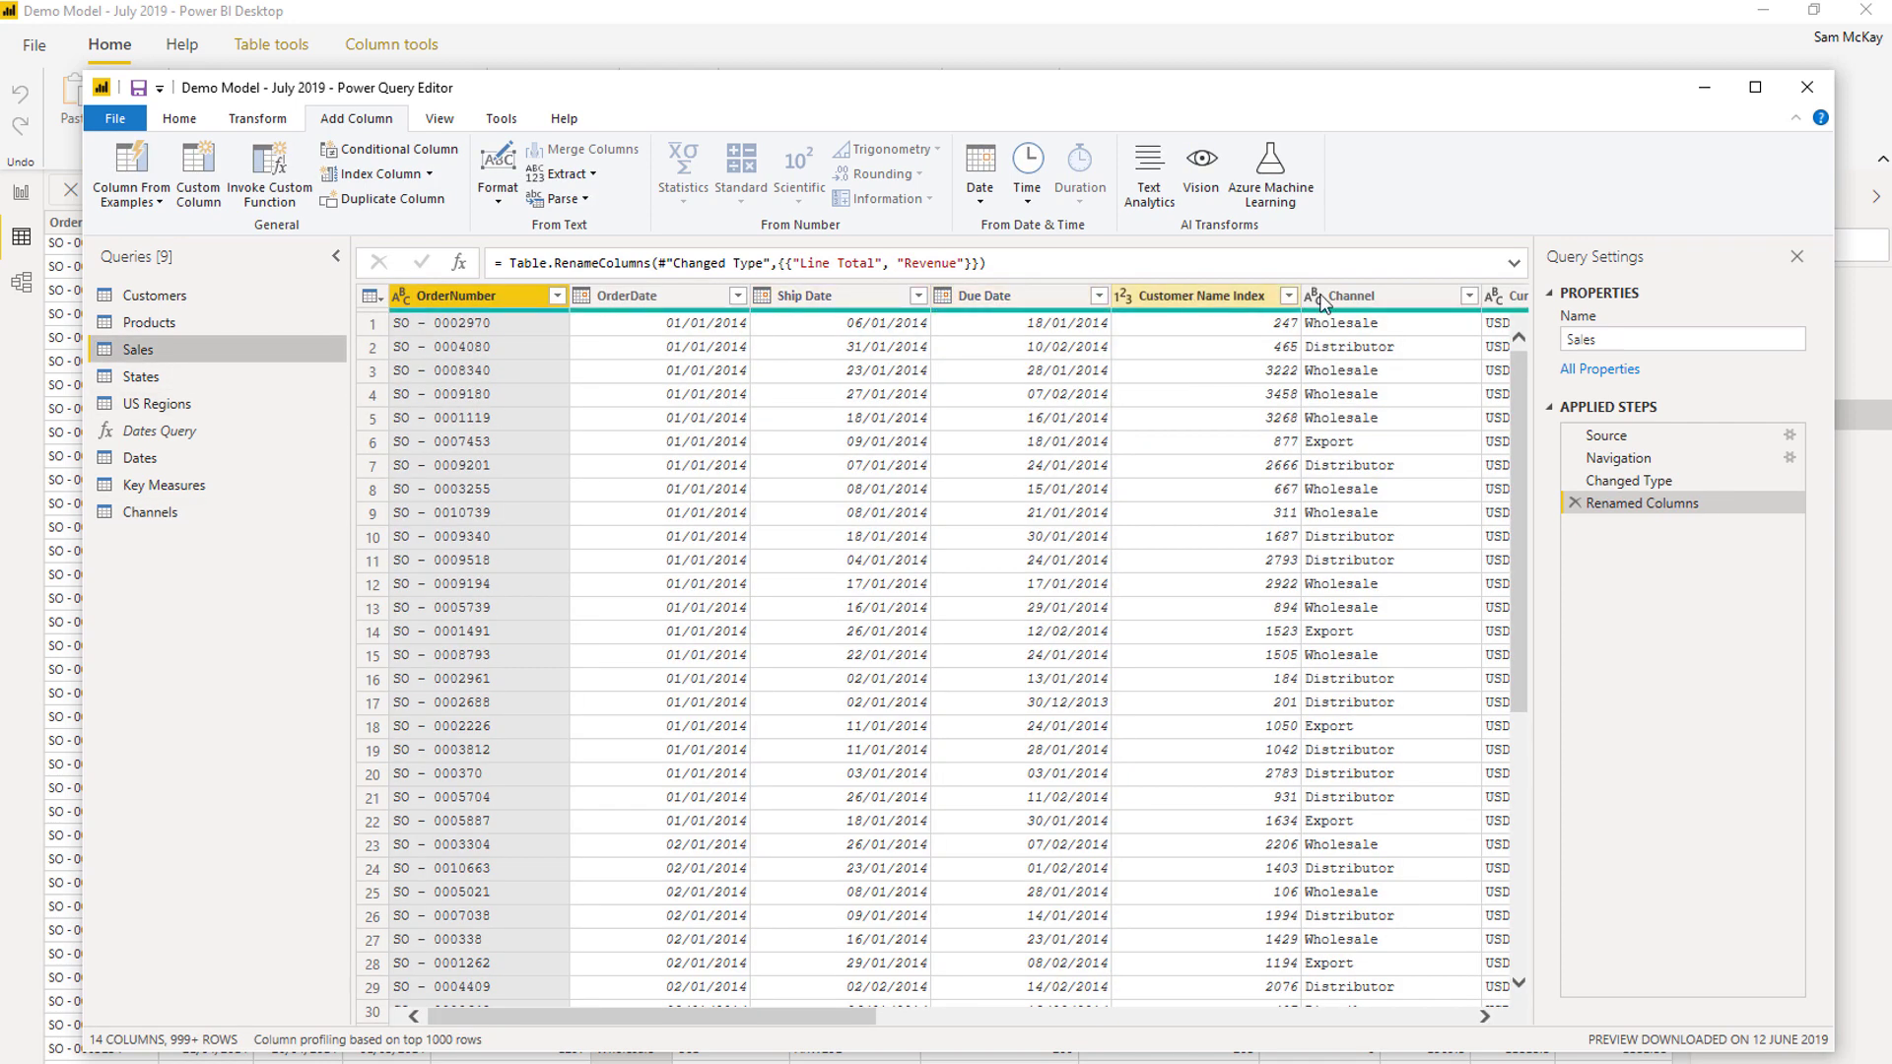
pyautogui.click(1322, 297)
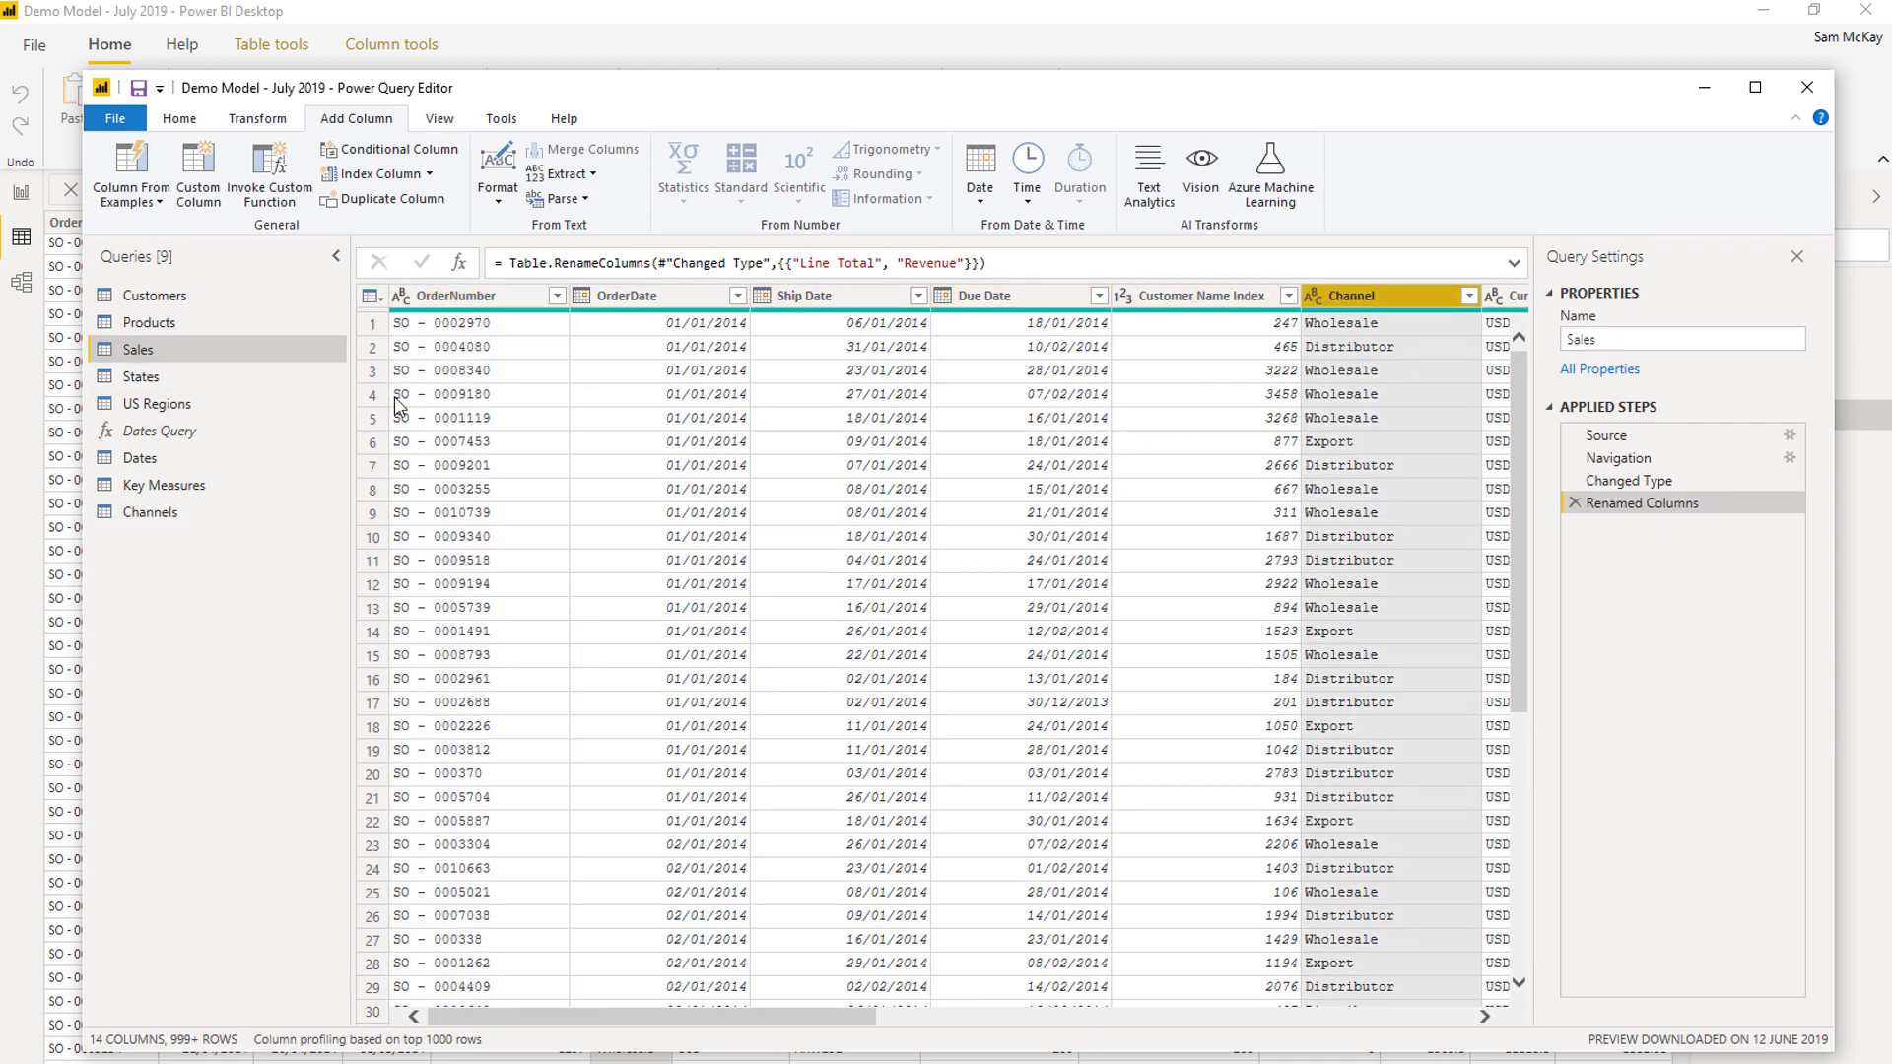
# Step: Review the Channels query's Channel Code column, then return to the Sales table
pyautogui.click(189, 514)
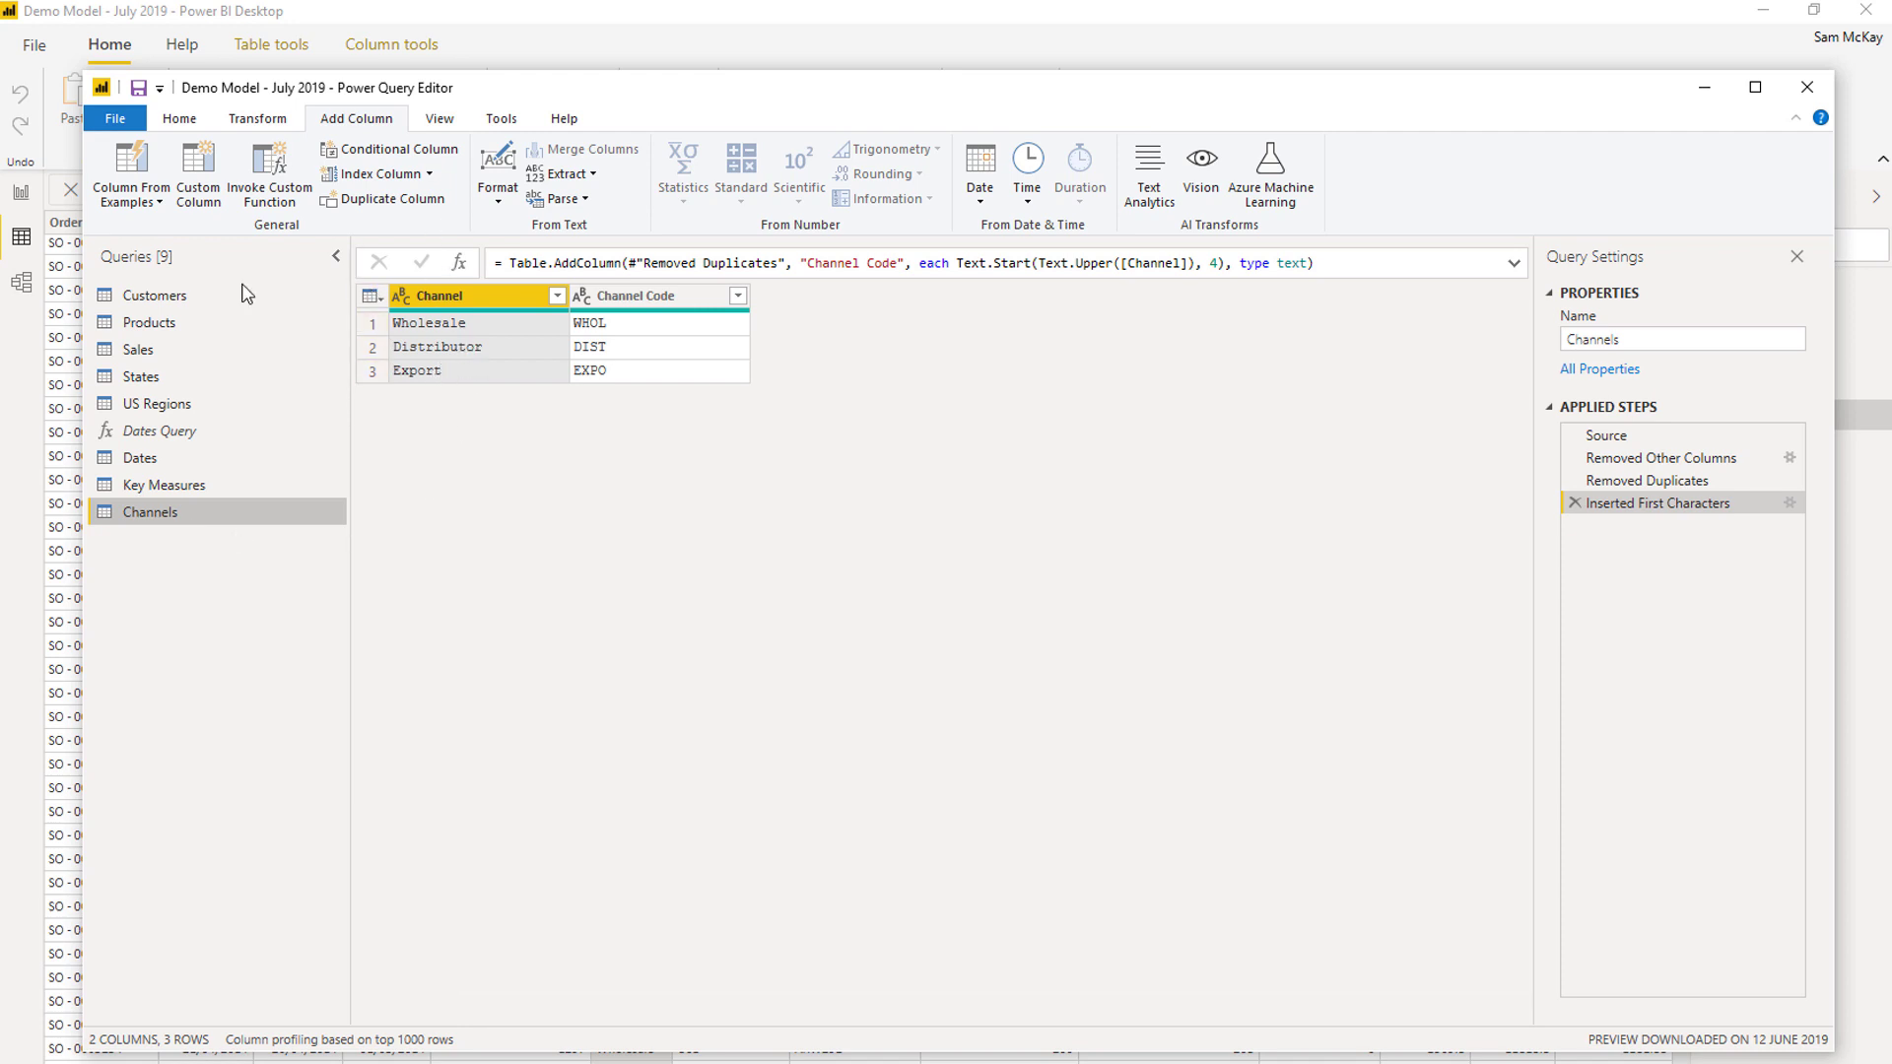
pyautogui.click(208, 354)
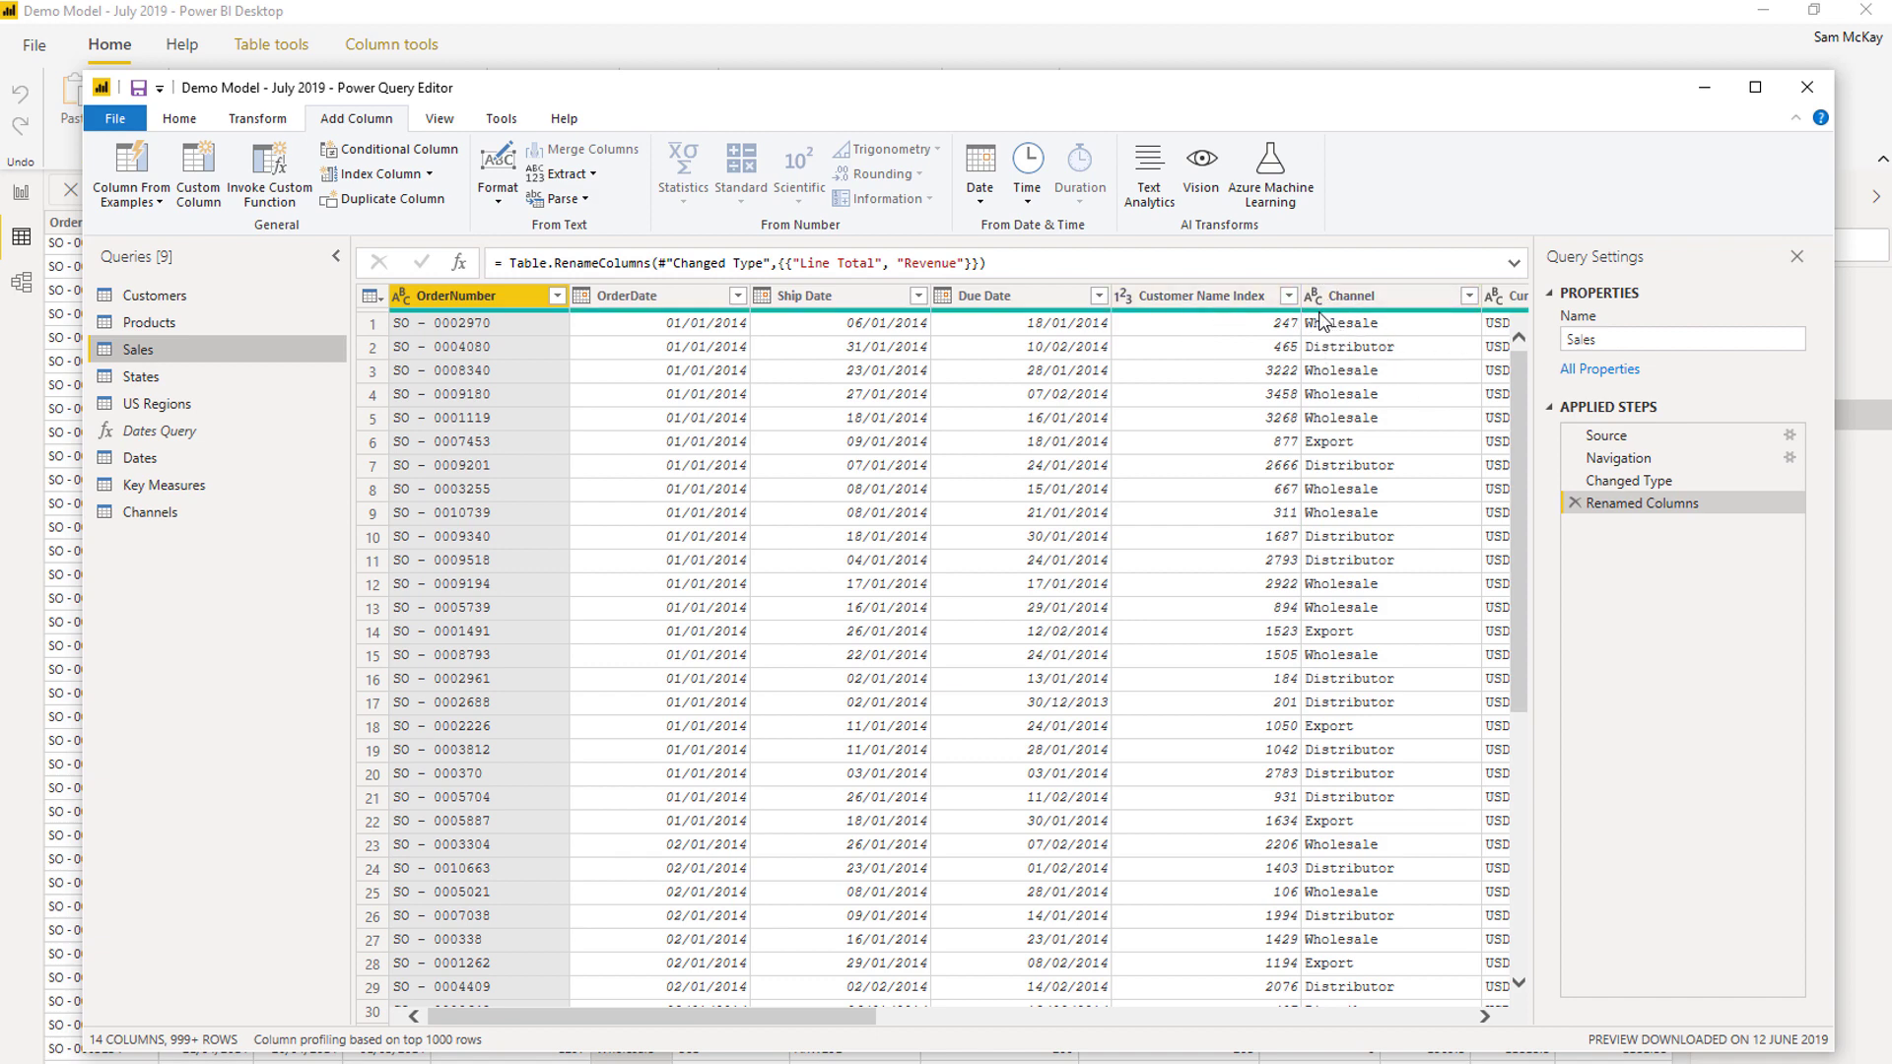
pyautogui.moveTo(1320, 315)
pyautogui.click(135, 520)
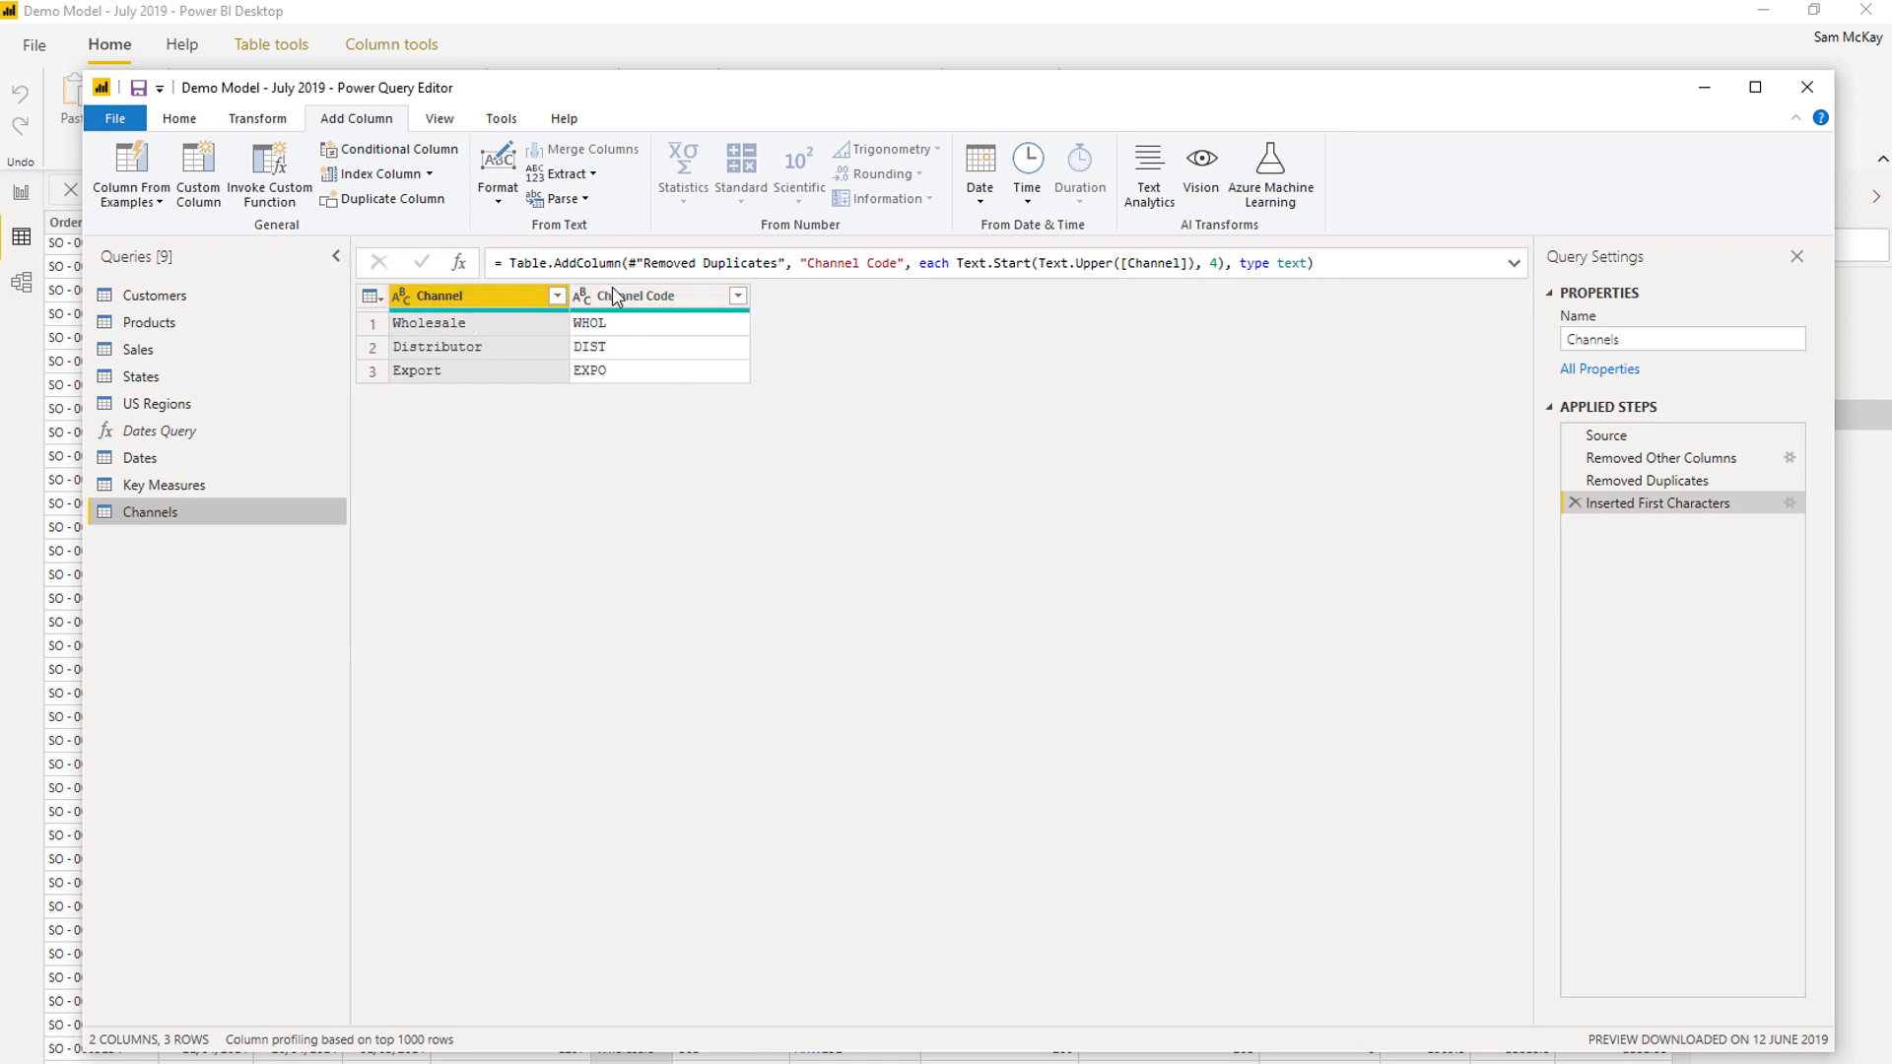
pyautogui.click(627, 298)
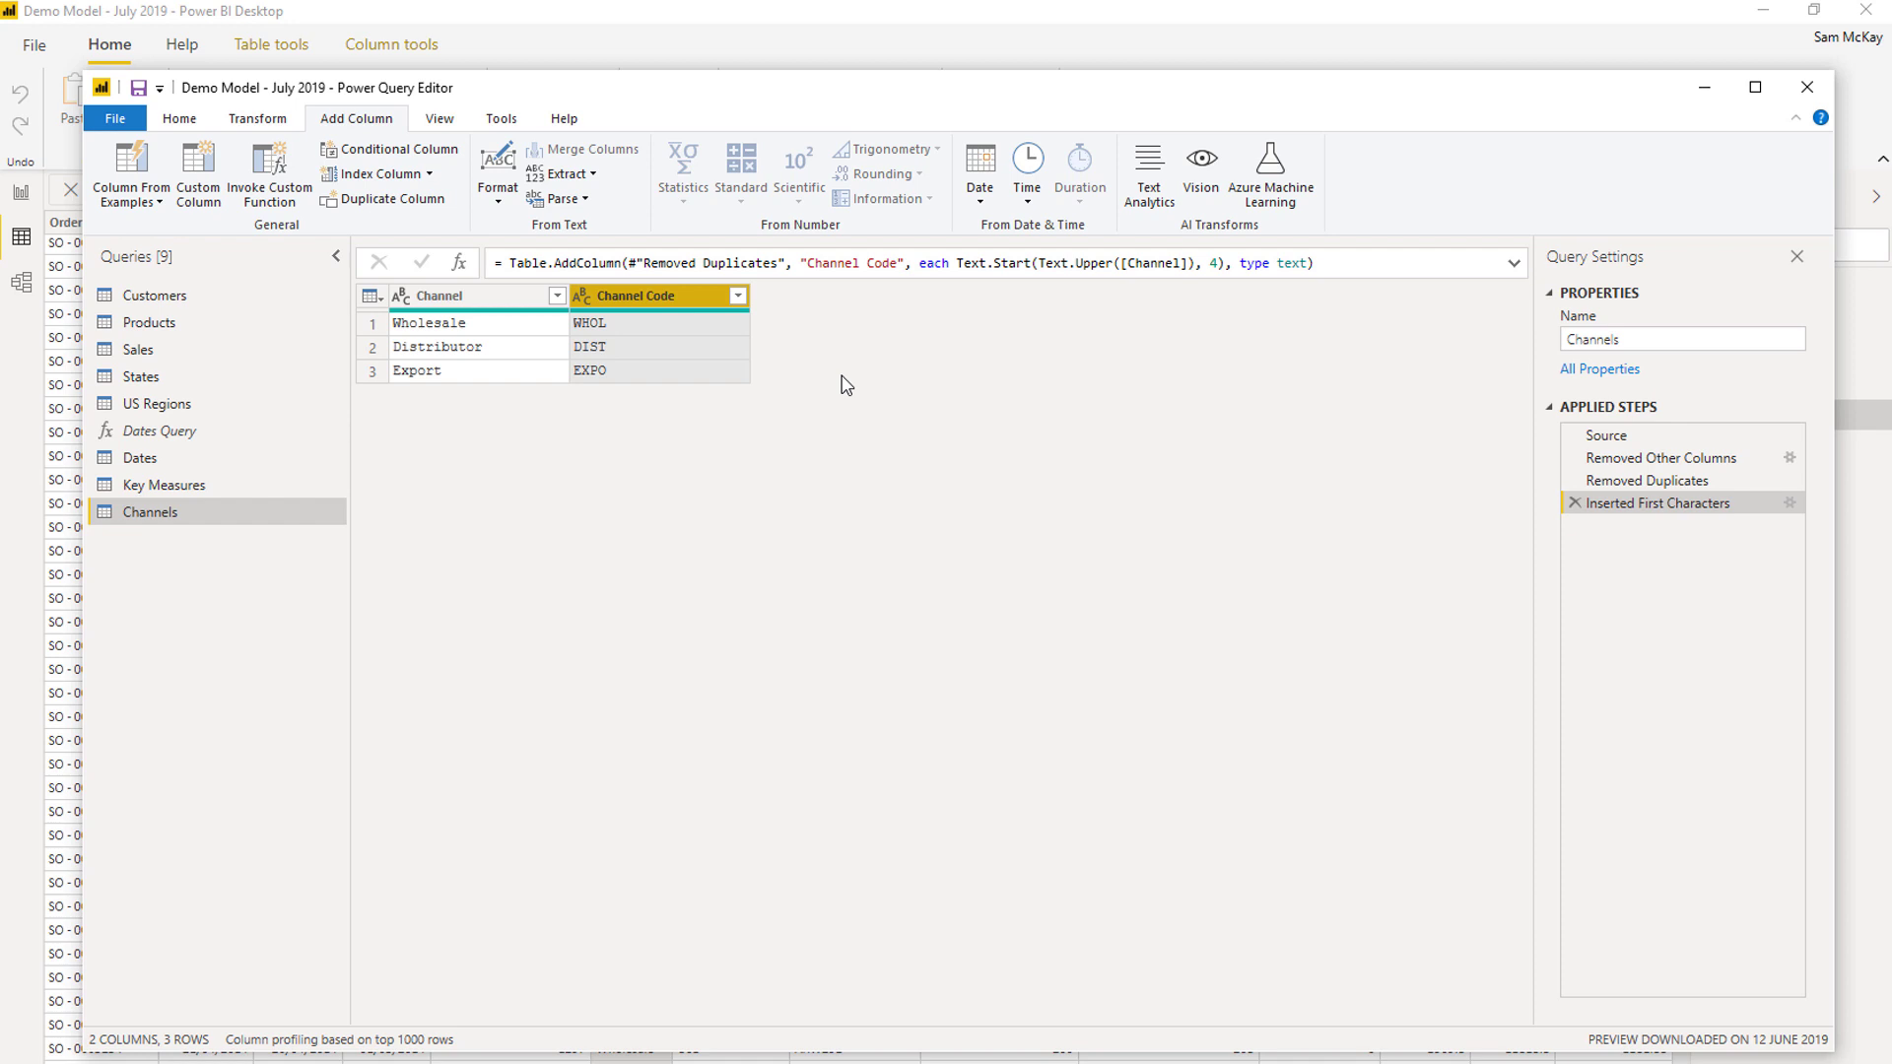
pyautogui.click(179, 118)
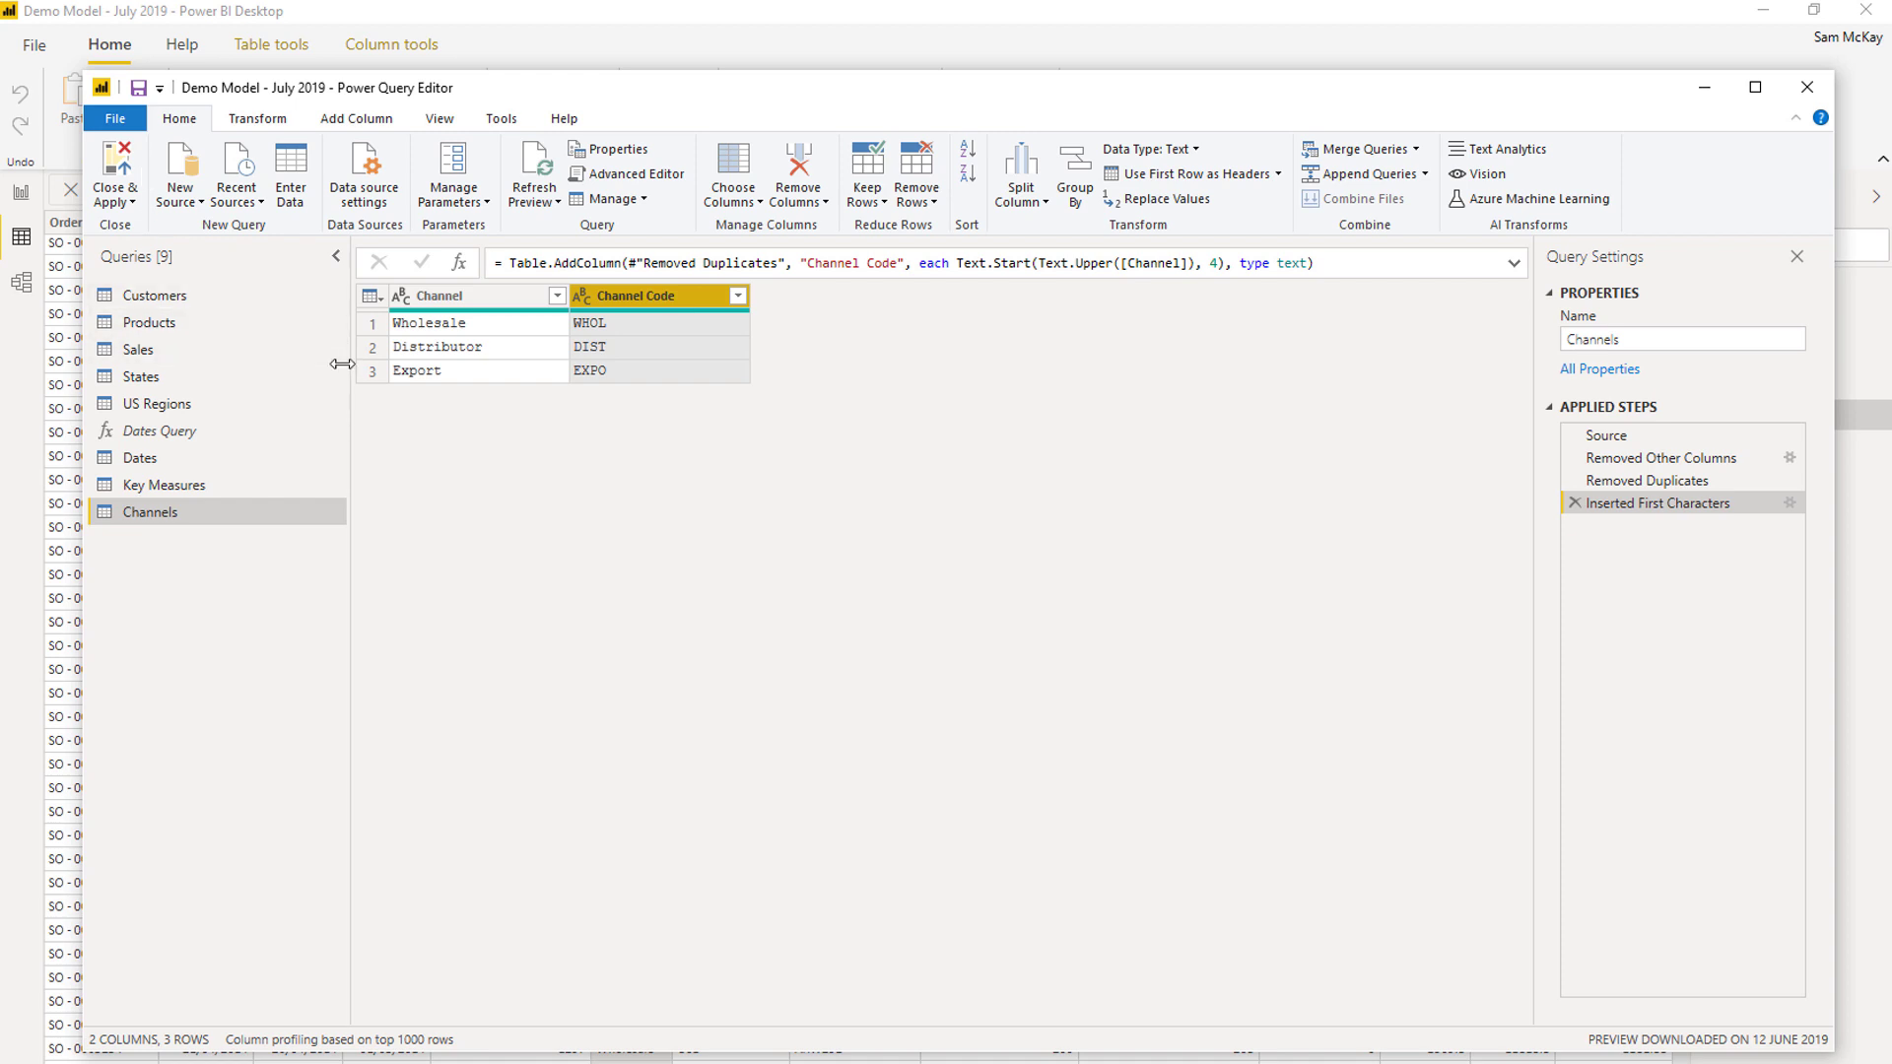
pyautogui.click(207, 350)
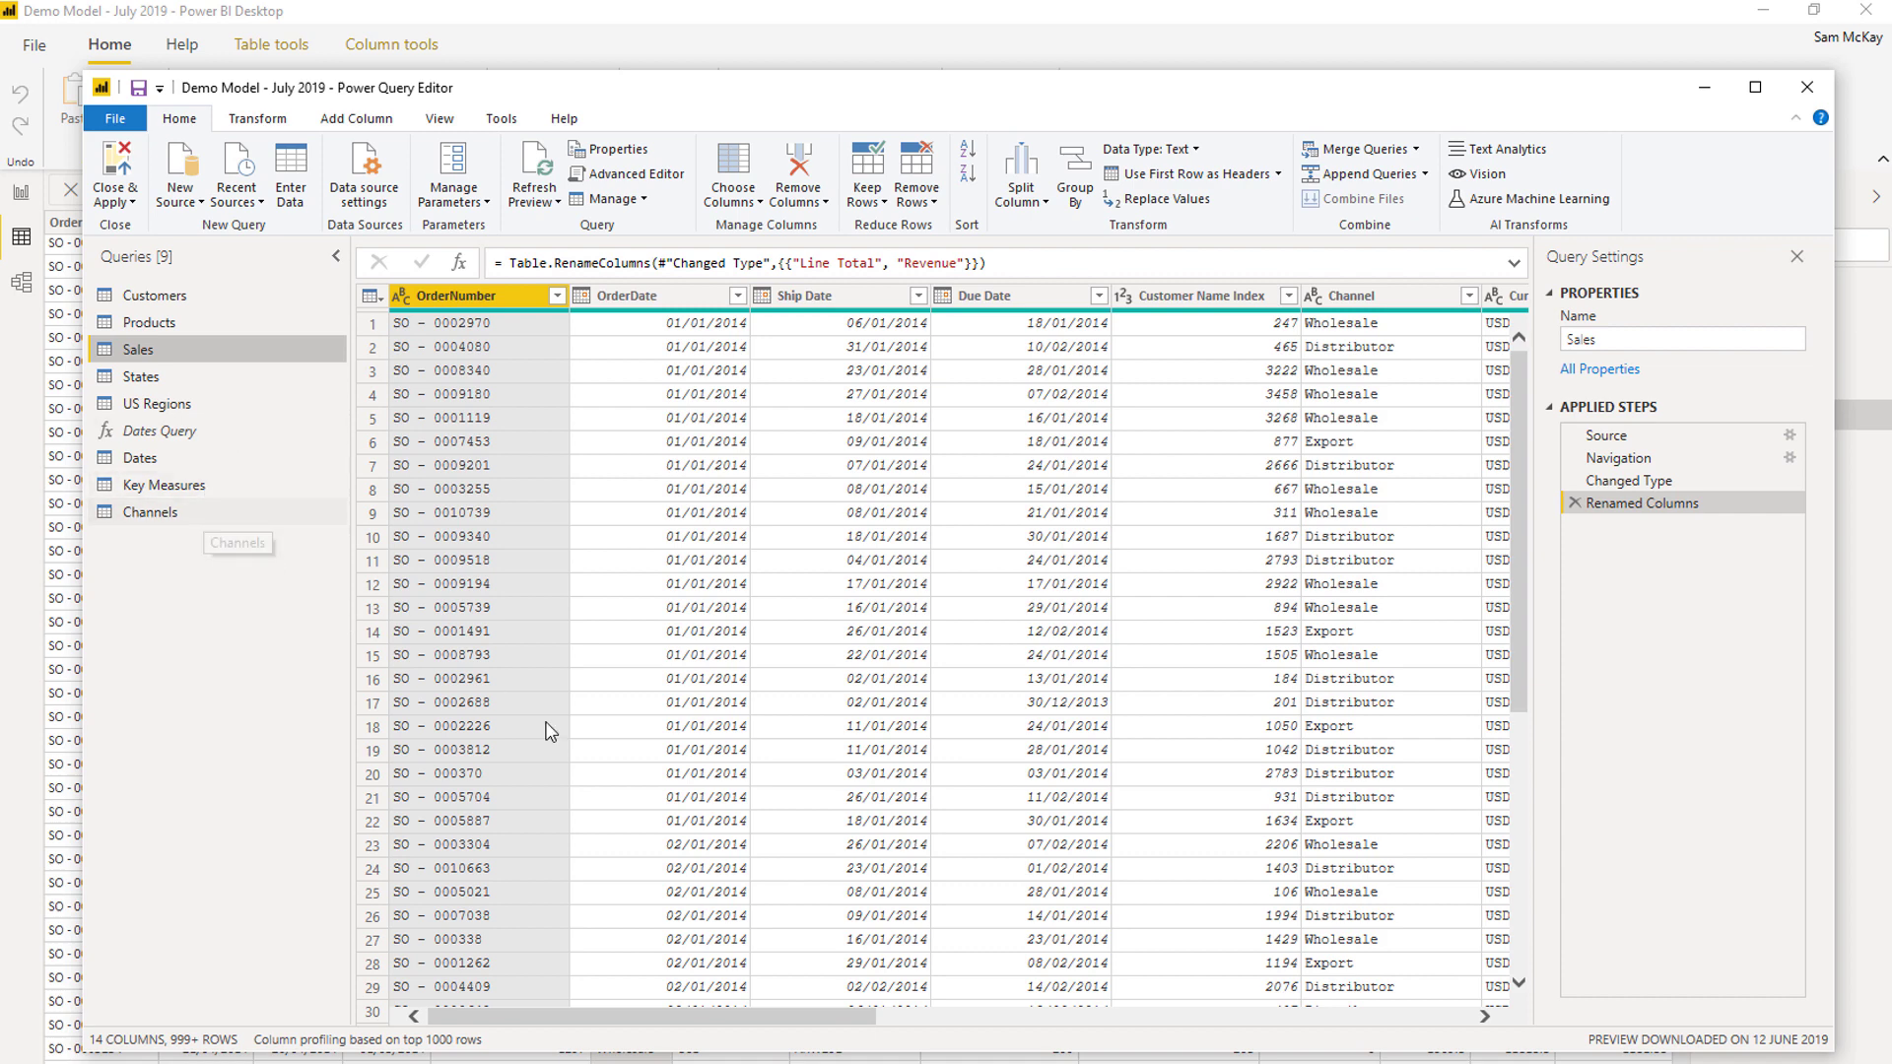
# Step: Create a new query named Ccys that references Sales
pyautogui.moveTo(642, 1013); pyautogui.dragTo(916, 984)
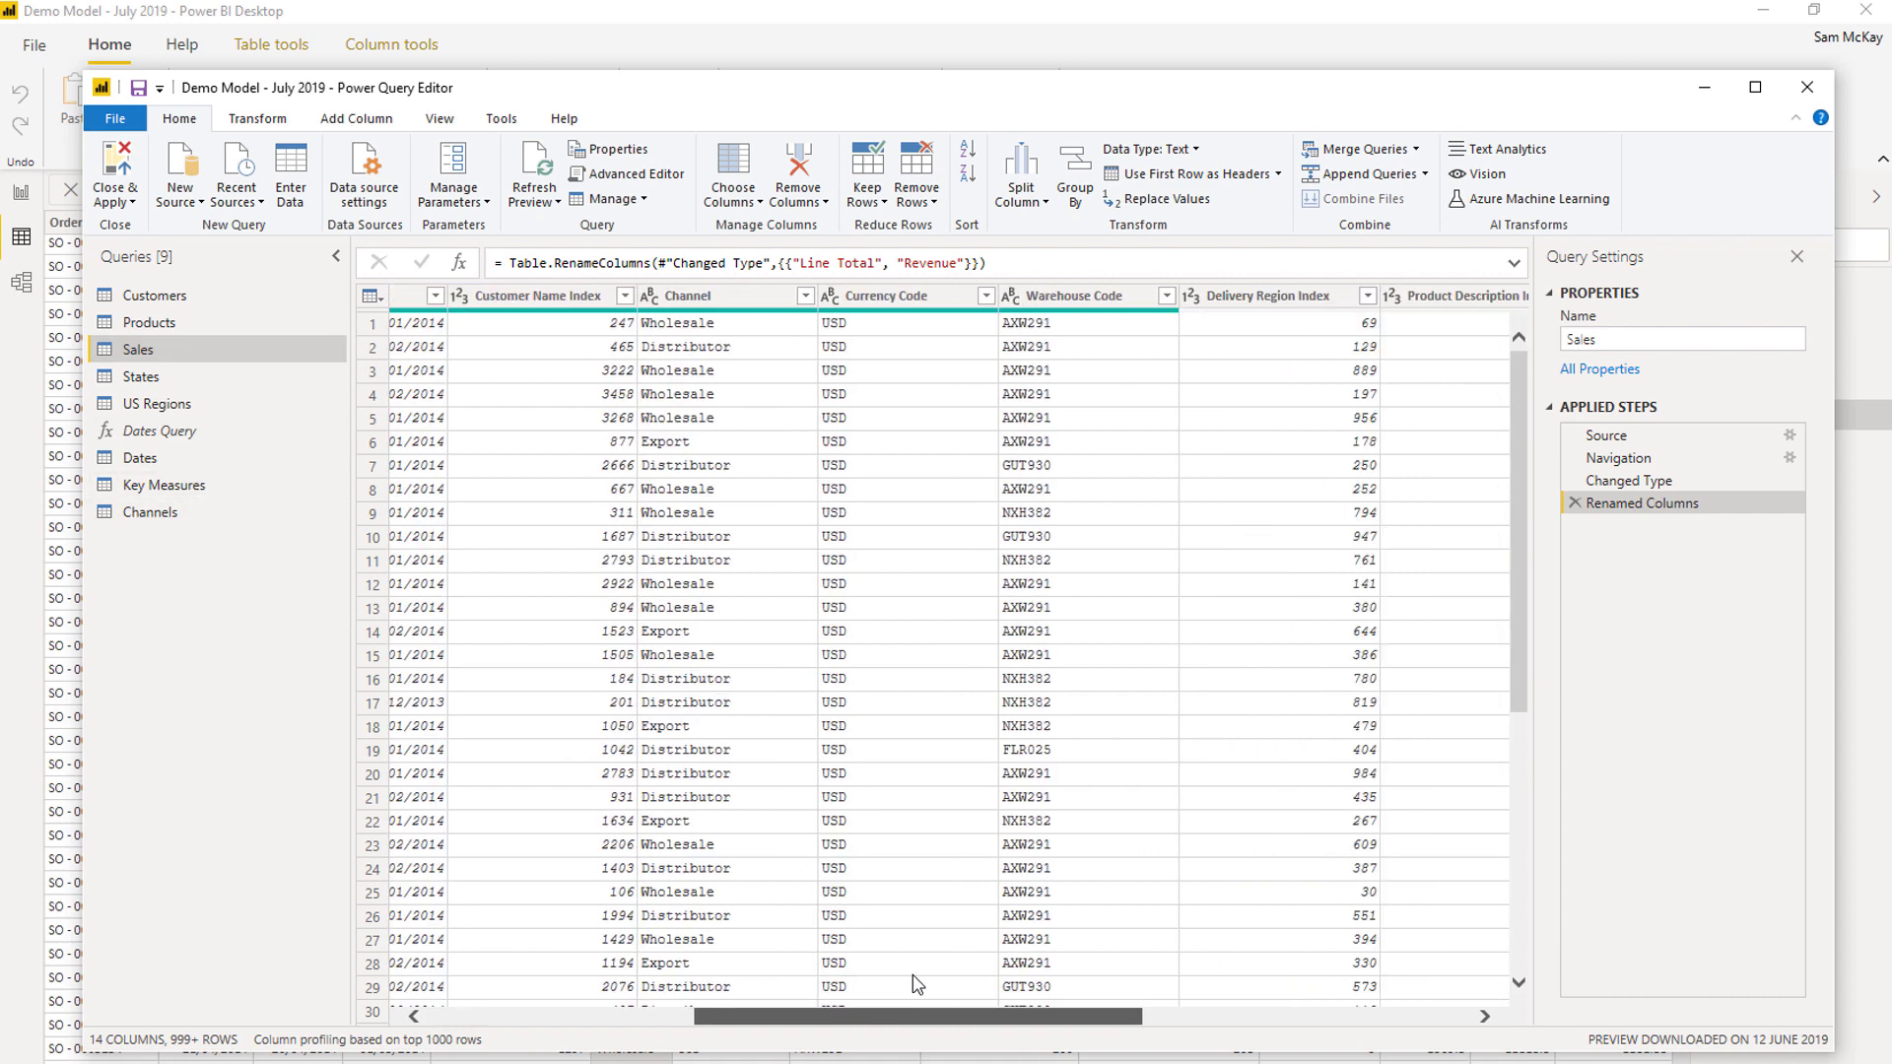
pyautogui.click(890, 470)
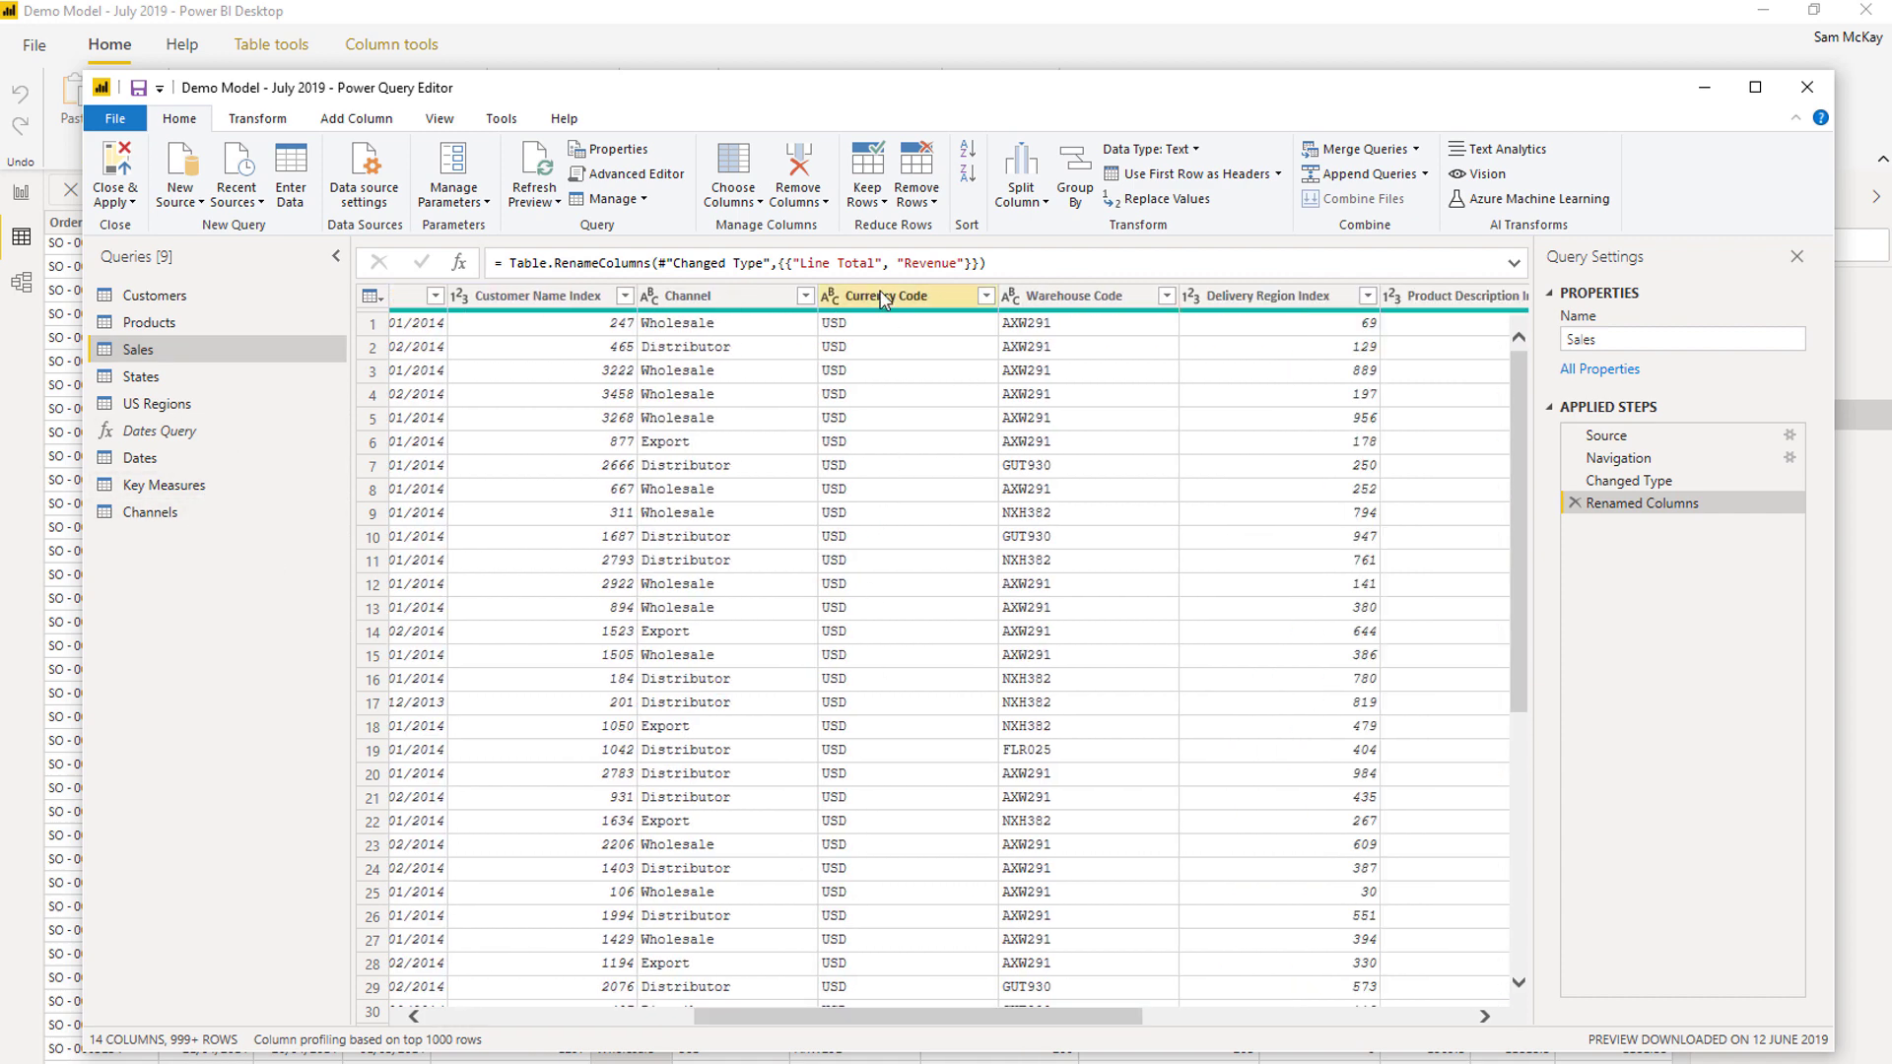
pyautogui.rightClick(185, 352)
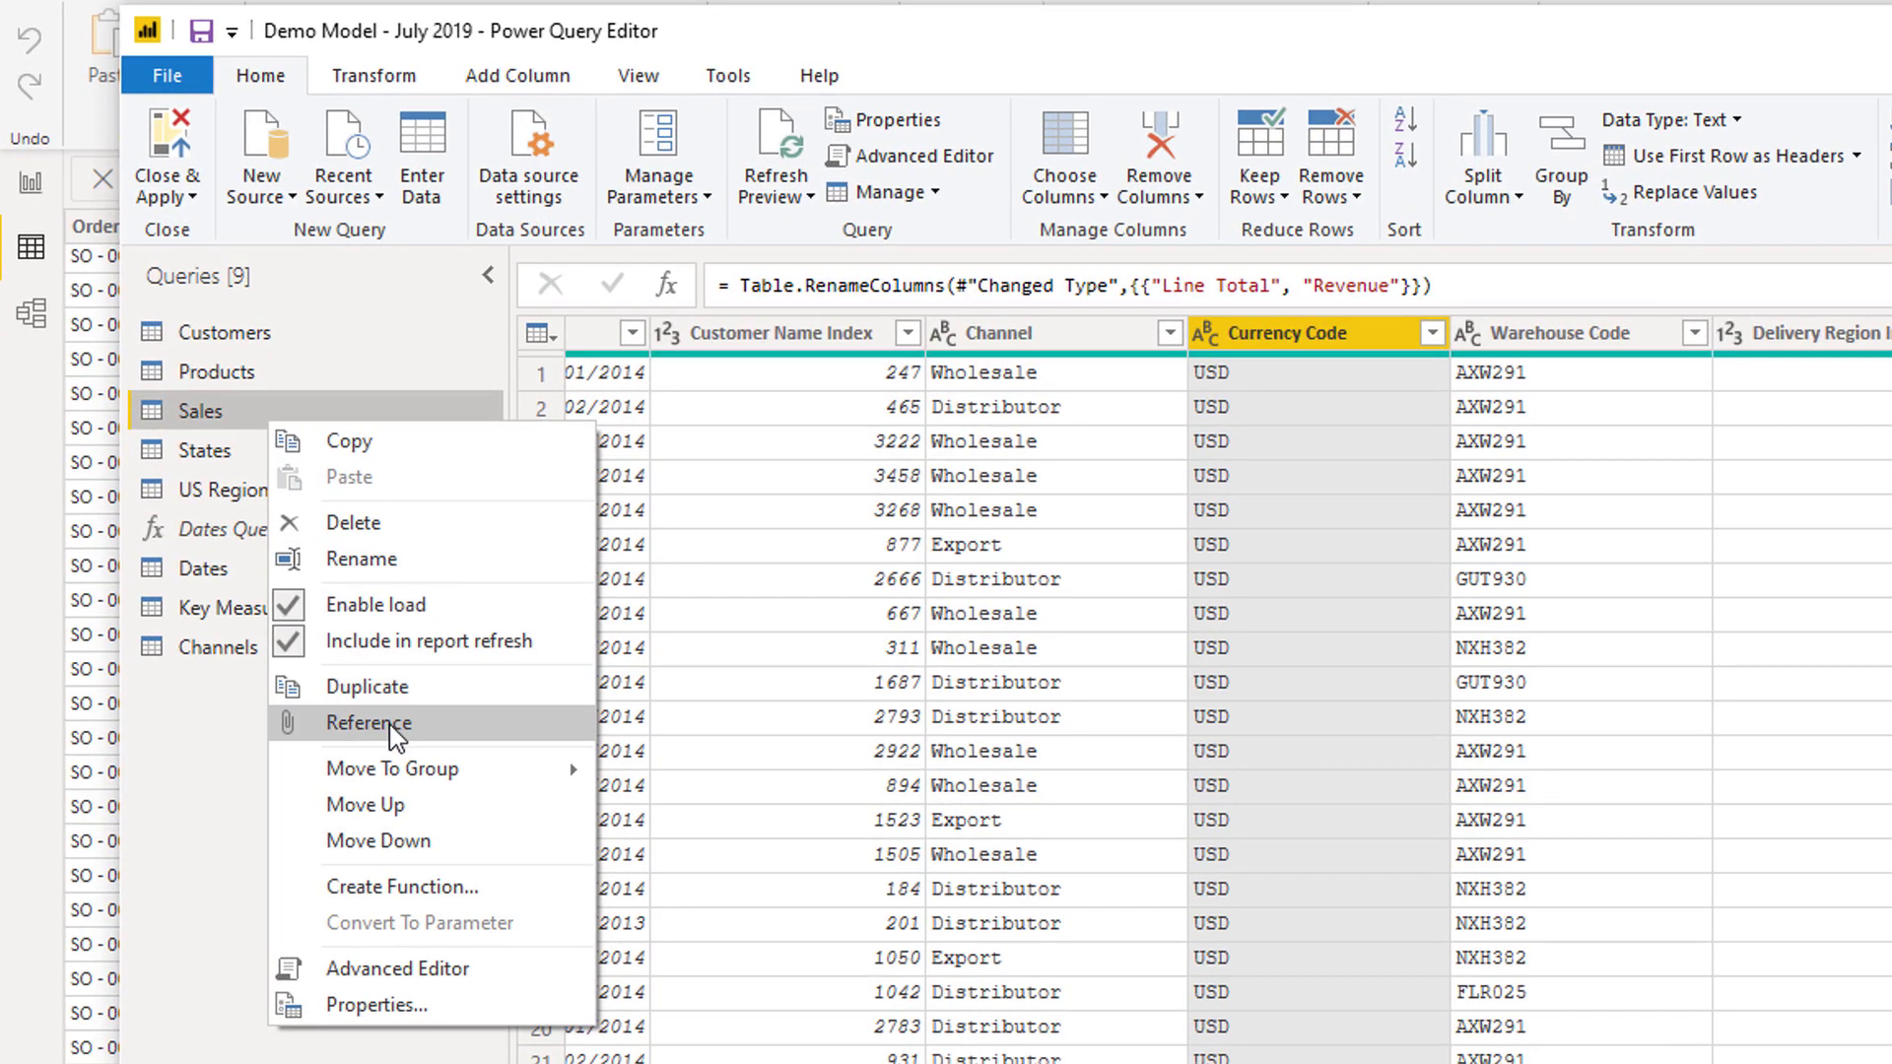
pyautogui.click(387, 719)
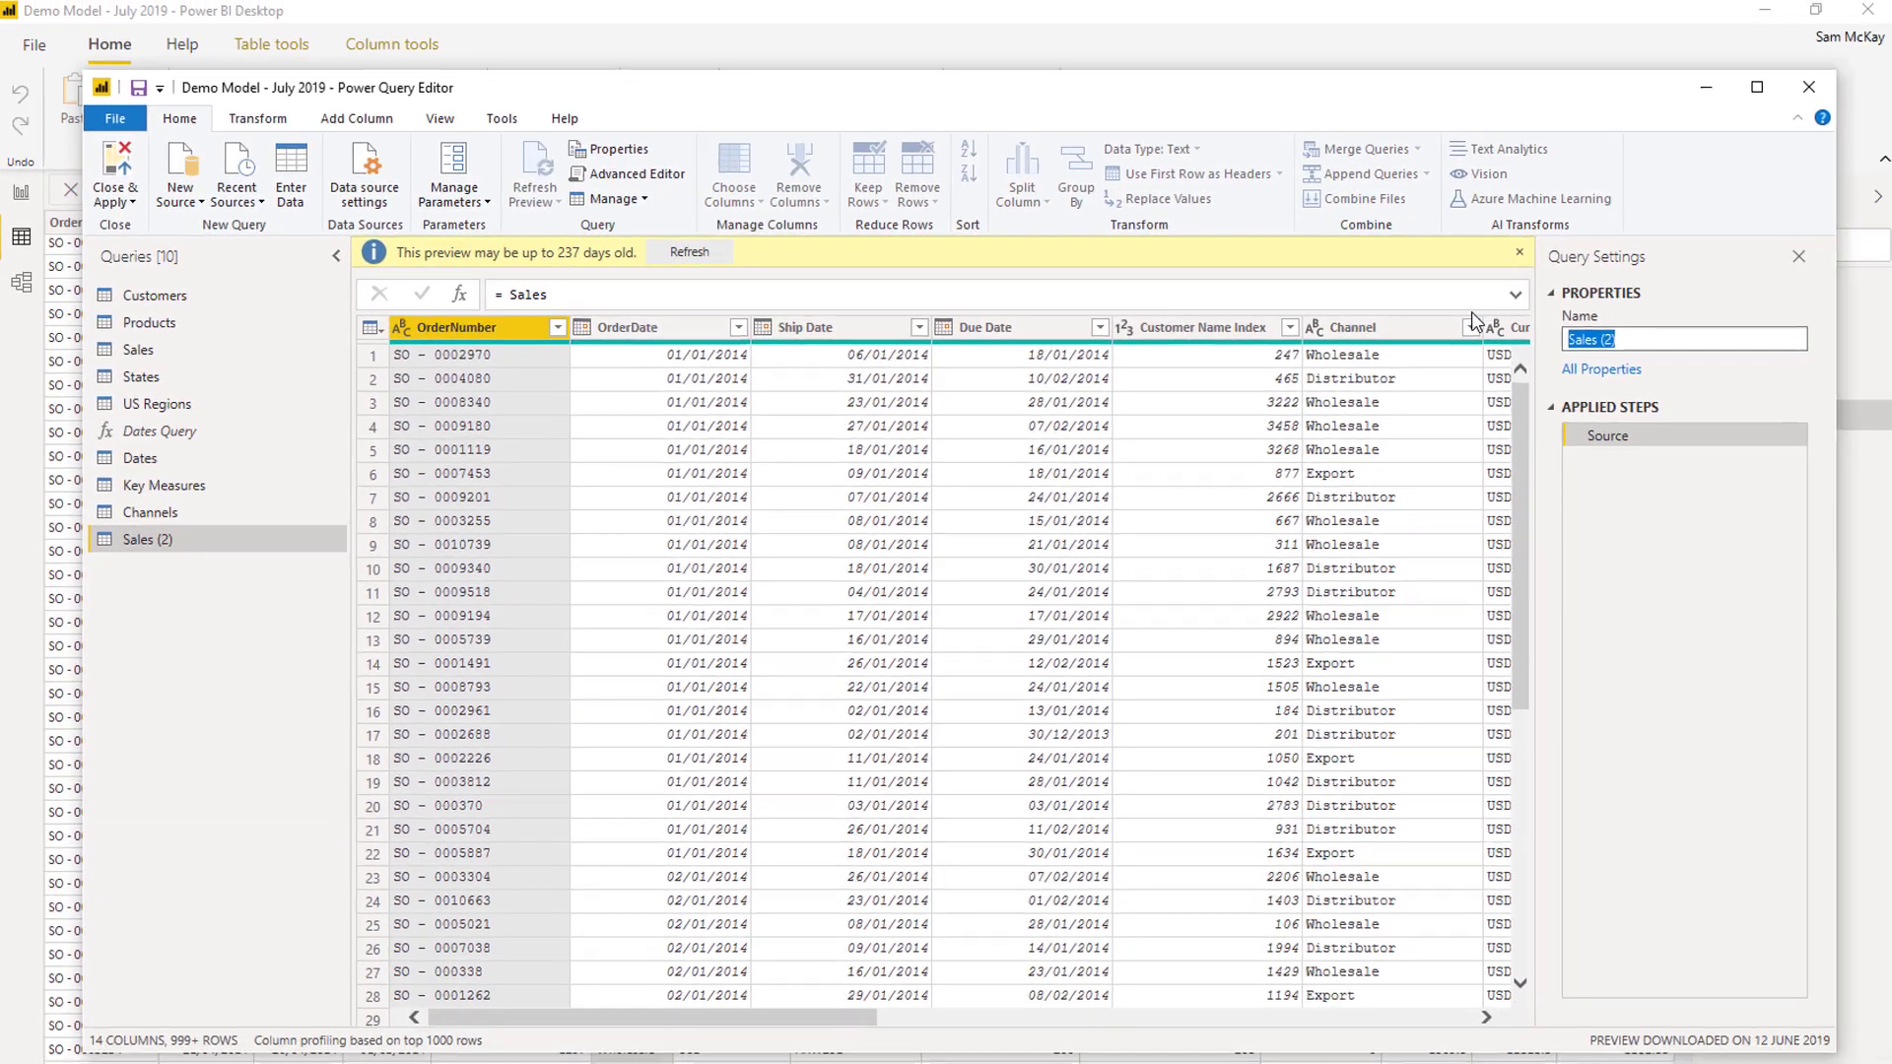
pyautogui.write('Ccys')
pyautogui.press('Return')
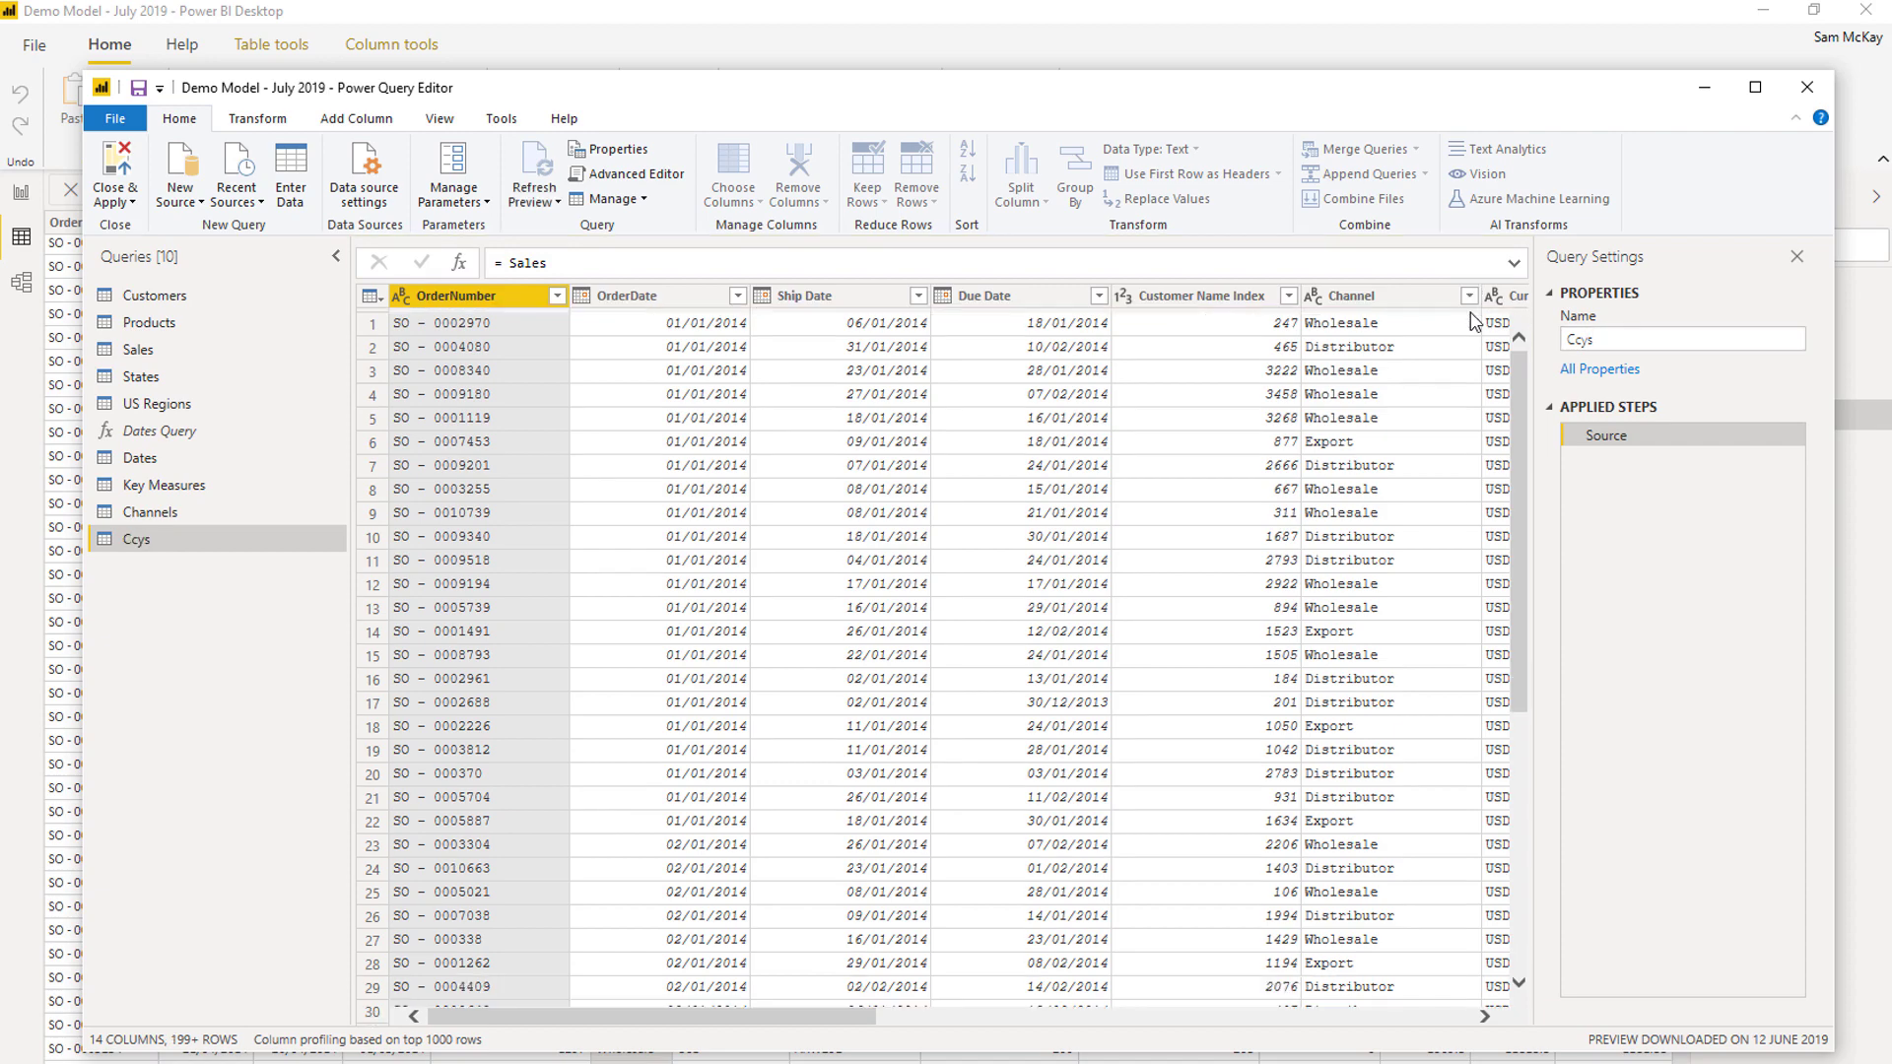
pyautogui.moveTo(814, 1020); pyautogui.dragTo(907, 1020)
# Step: Keep only Currency Code in Ccys, then delete that Removed Other Columns step
pyautogui.click(1300, 297)
pyautogui.rightClick(1307, 299)
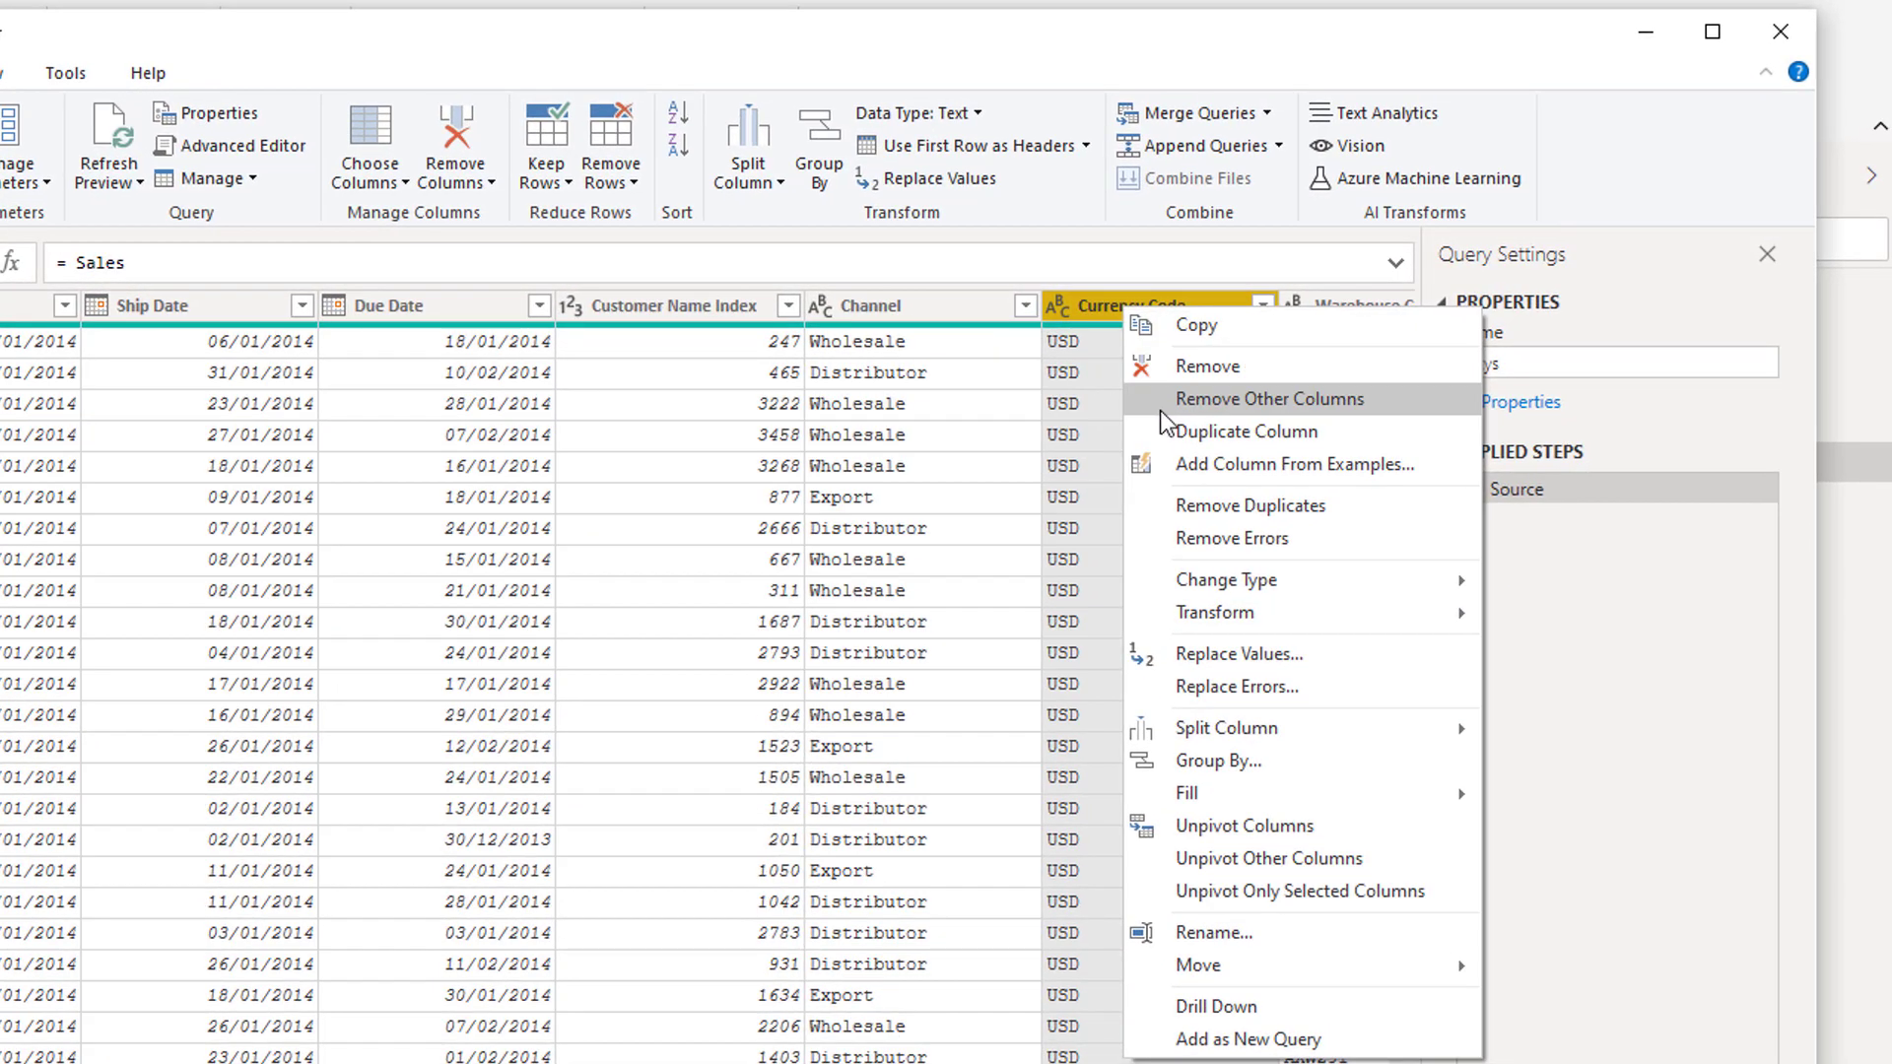
pyautogui.click(1222, 392)
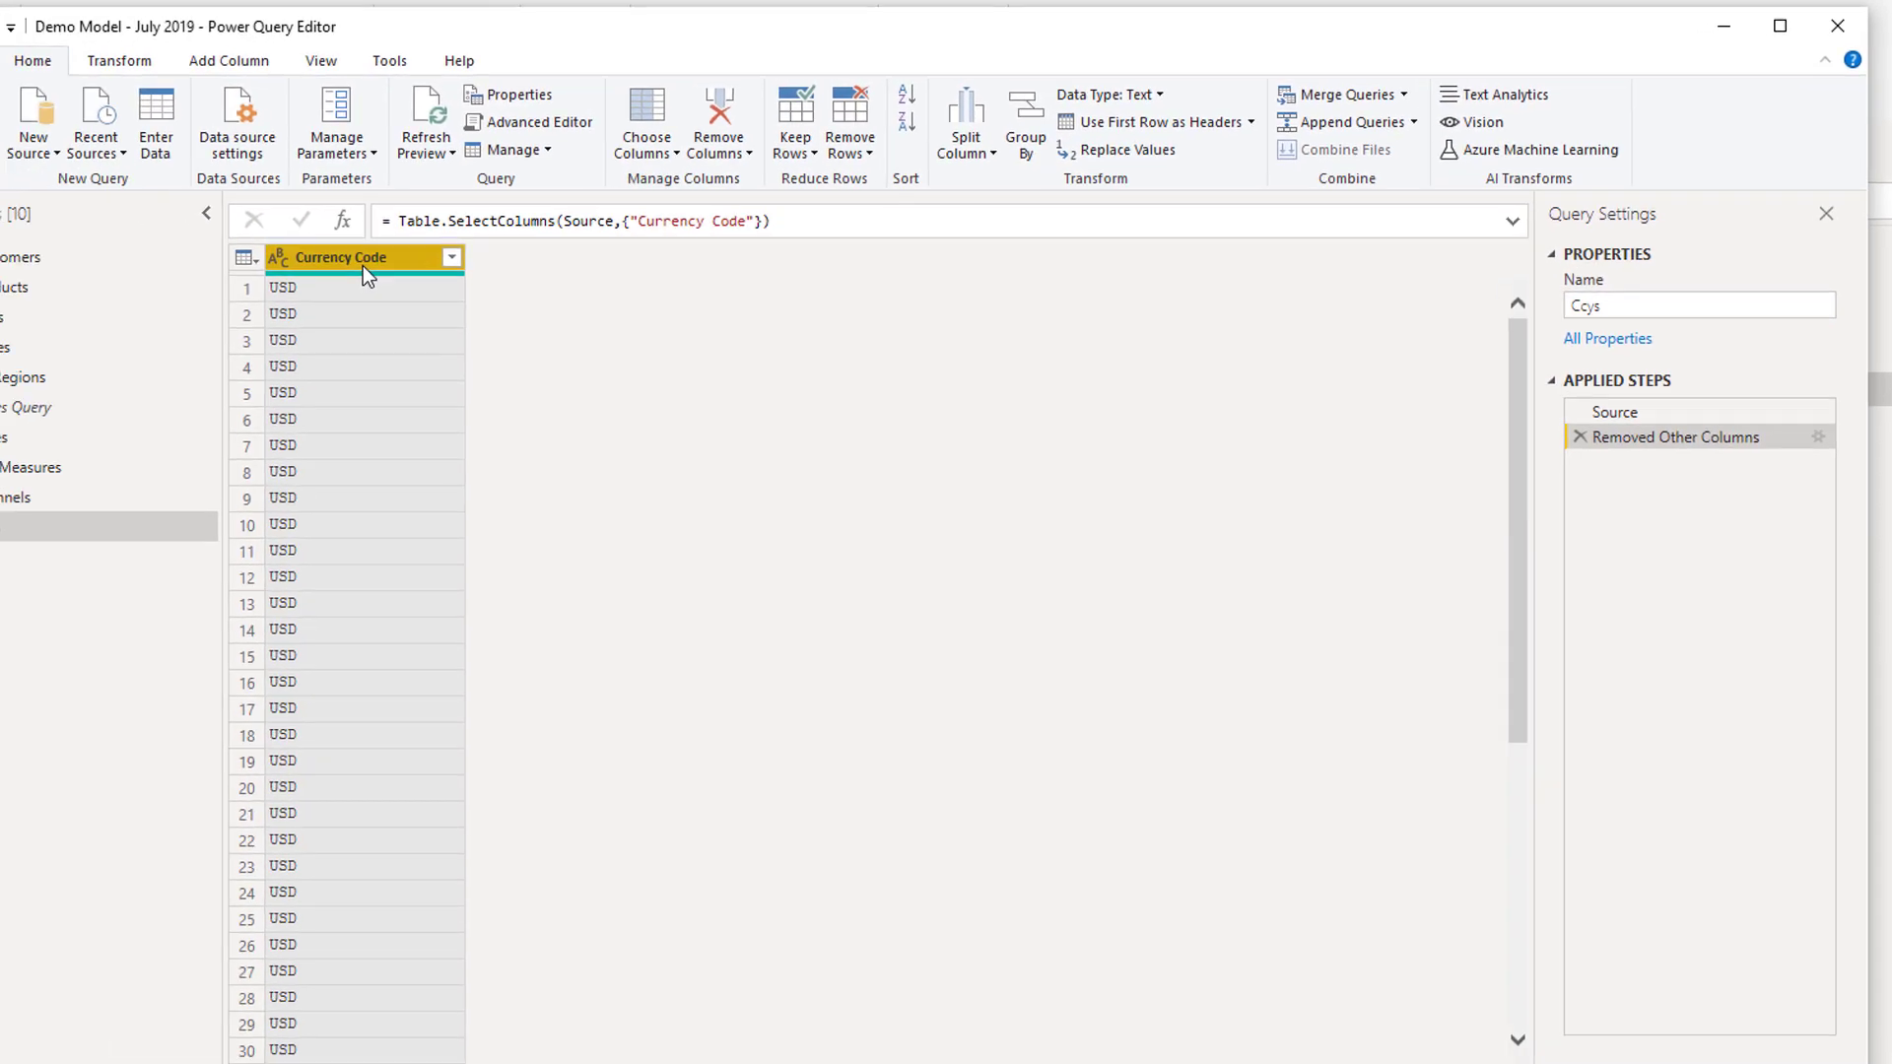
pyautogui.click(1603, 419)
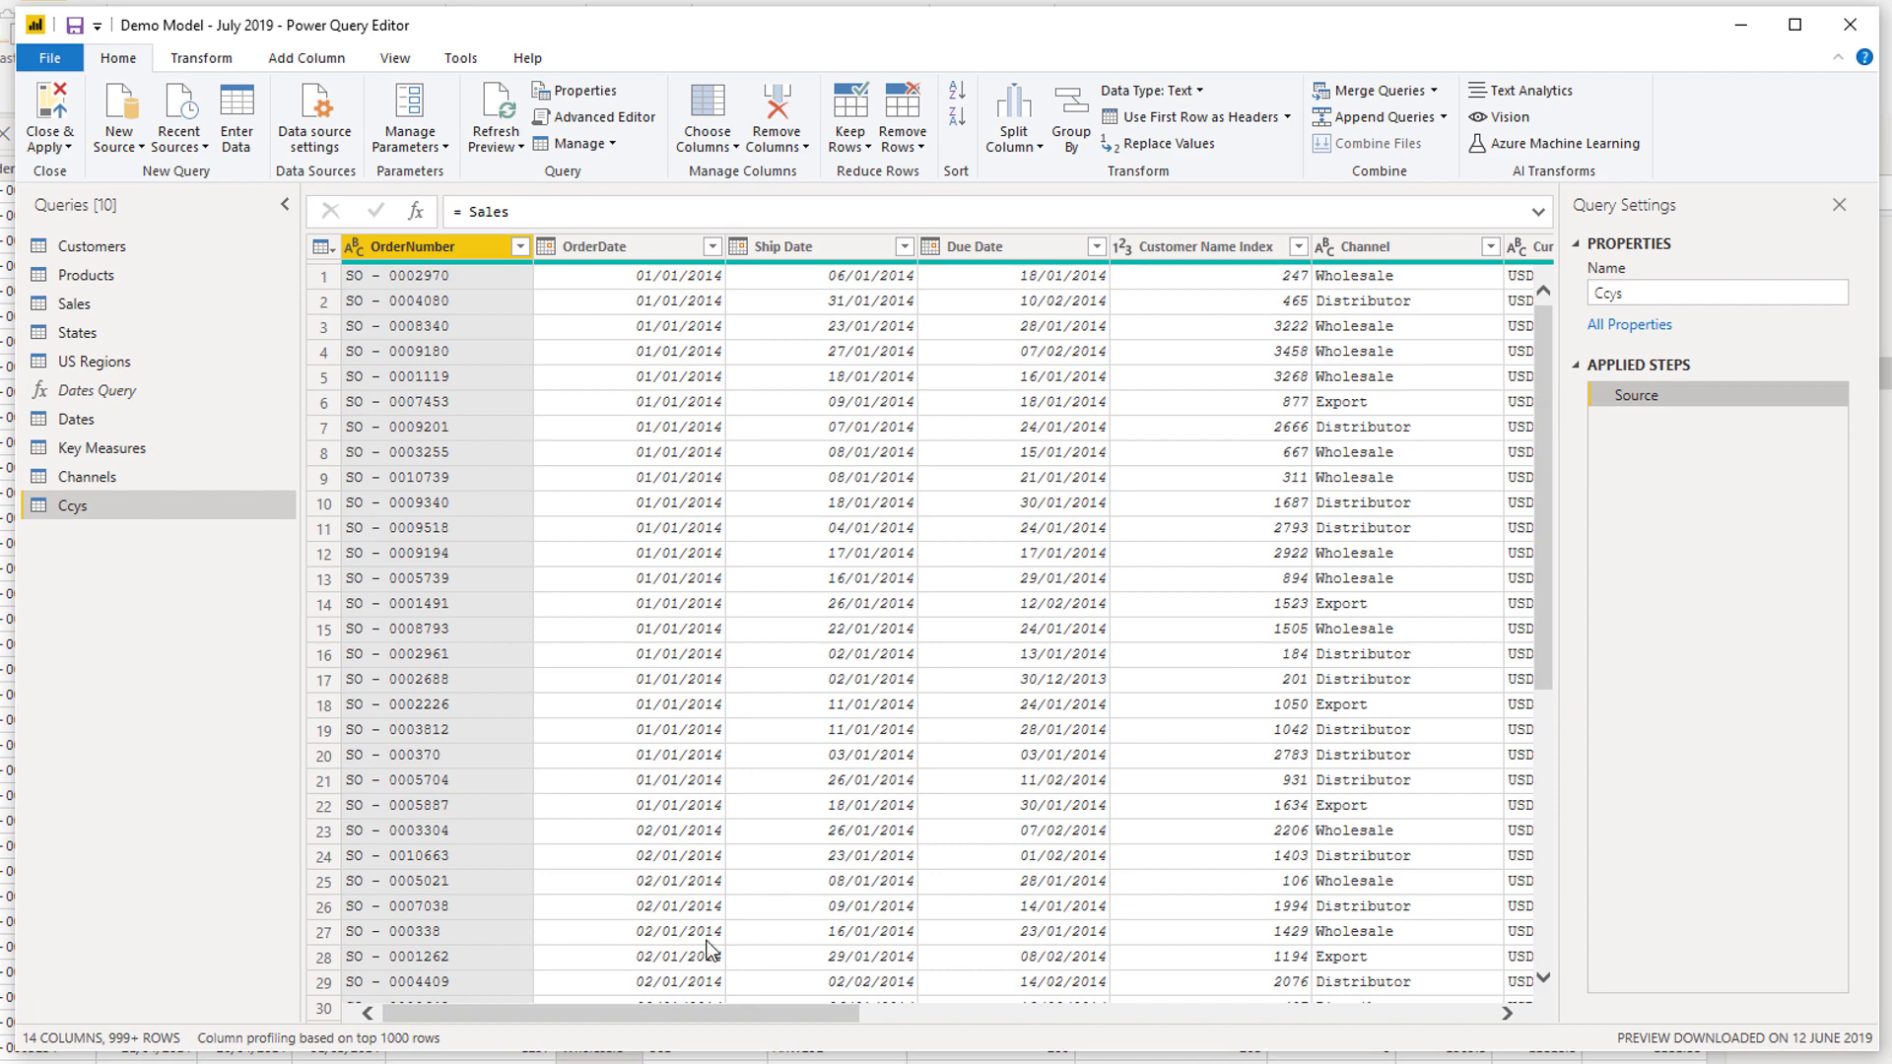
# Step: Keep only the Channel and Currency Code columns in the Ccys query
pyautogui.moveTo(690, 1015); pyautogui.dragTo(862, 1015)
pyautogui.click(1020, 266)
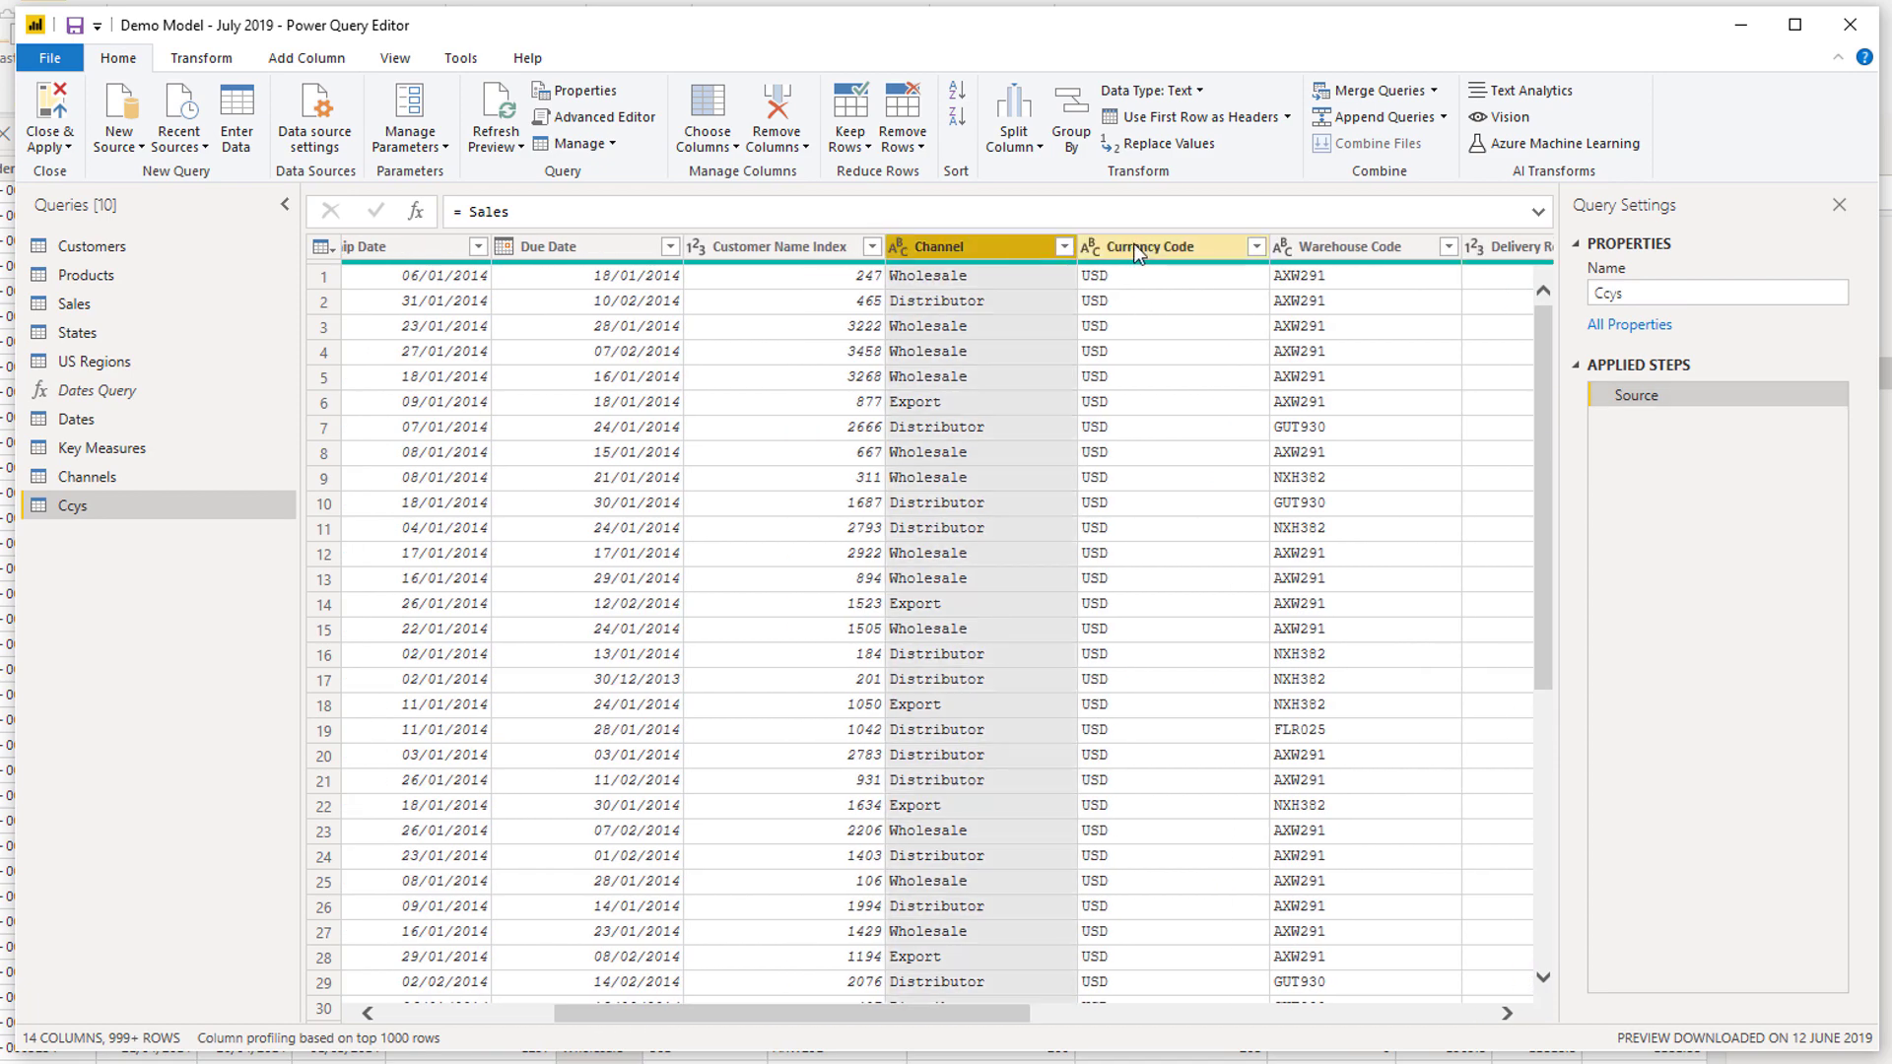
pyautogui.keyDown('ctrl'); pyautogui.click(1133, 244); pyautogui.keyUp('ctrl')
pyautogui.rightClick(1133, 244)
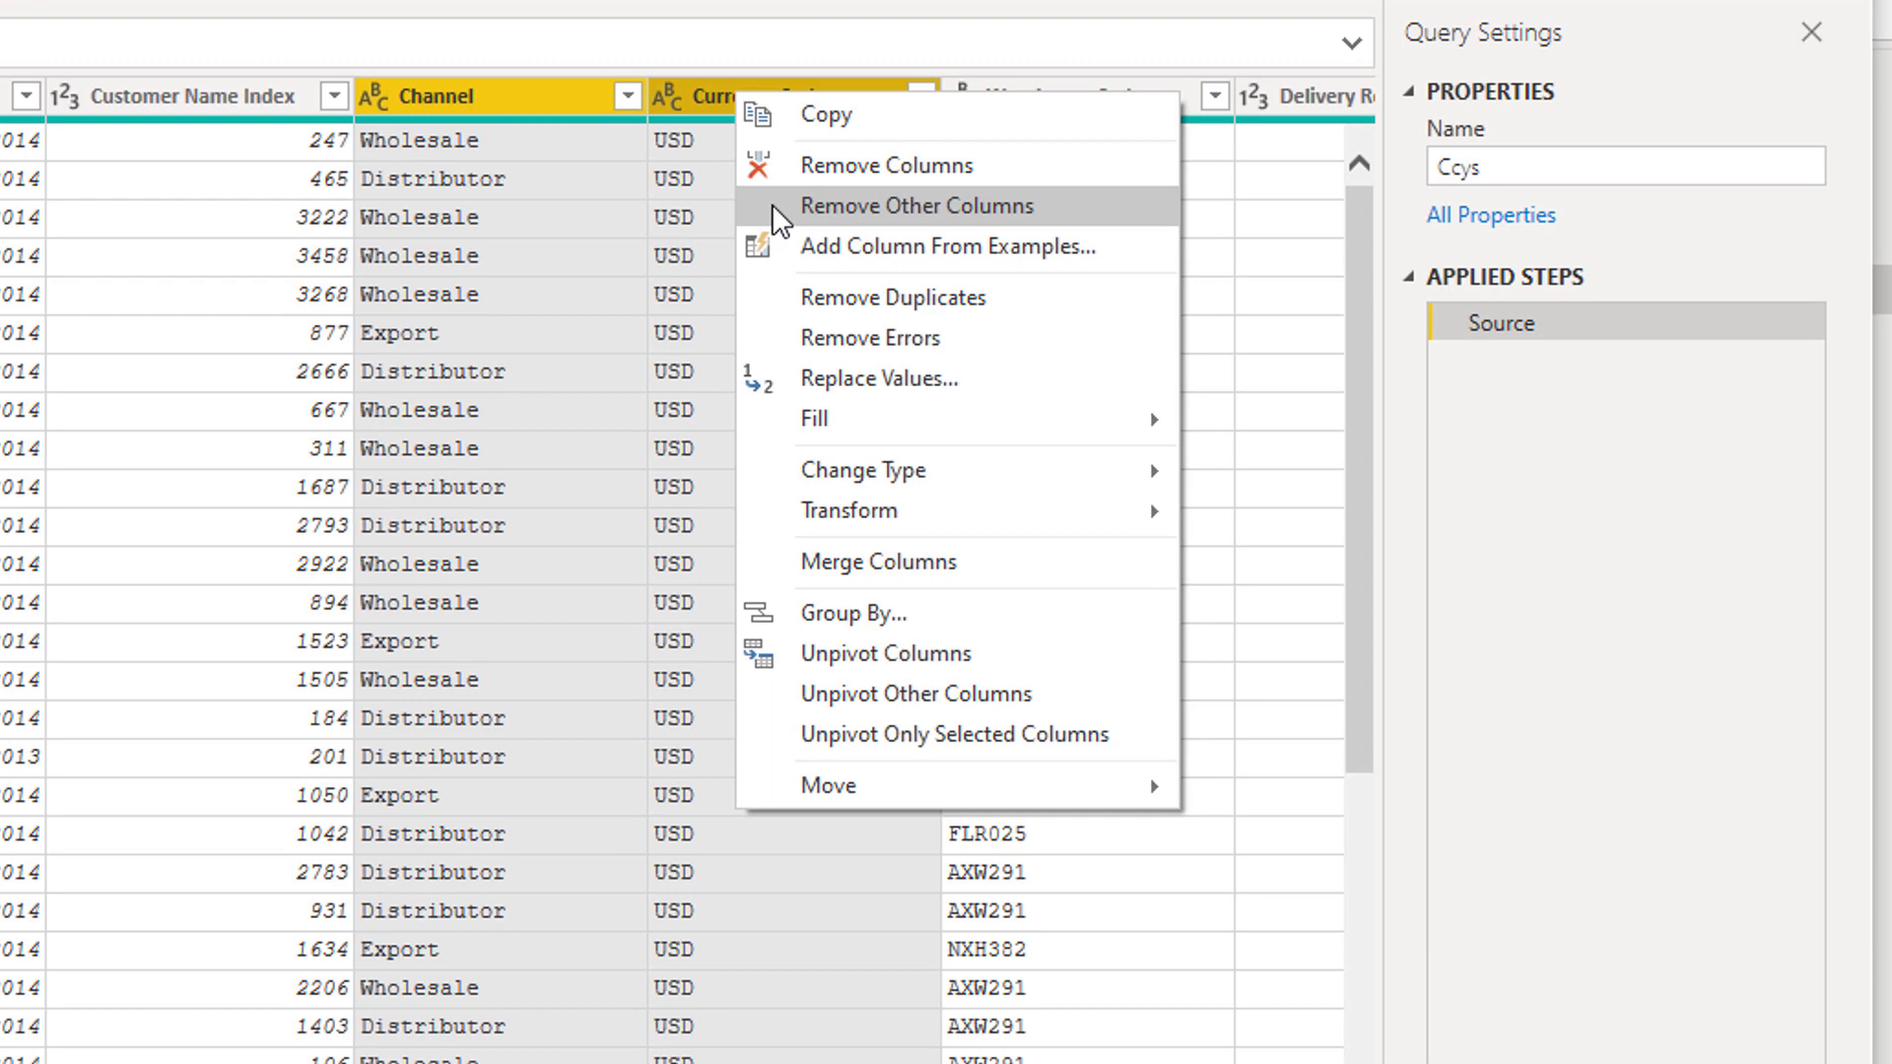
pyautogui.click(771, 205)
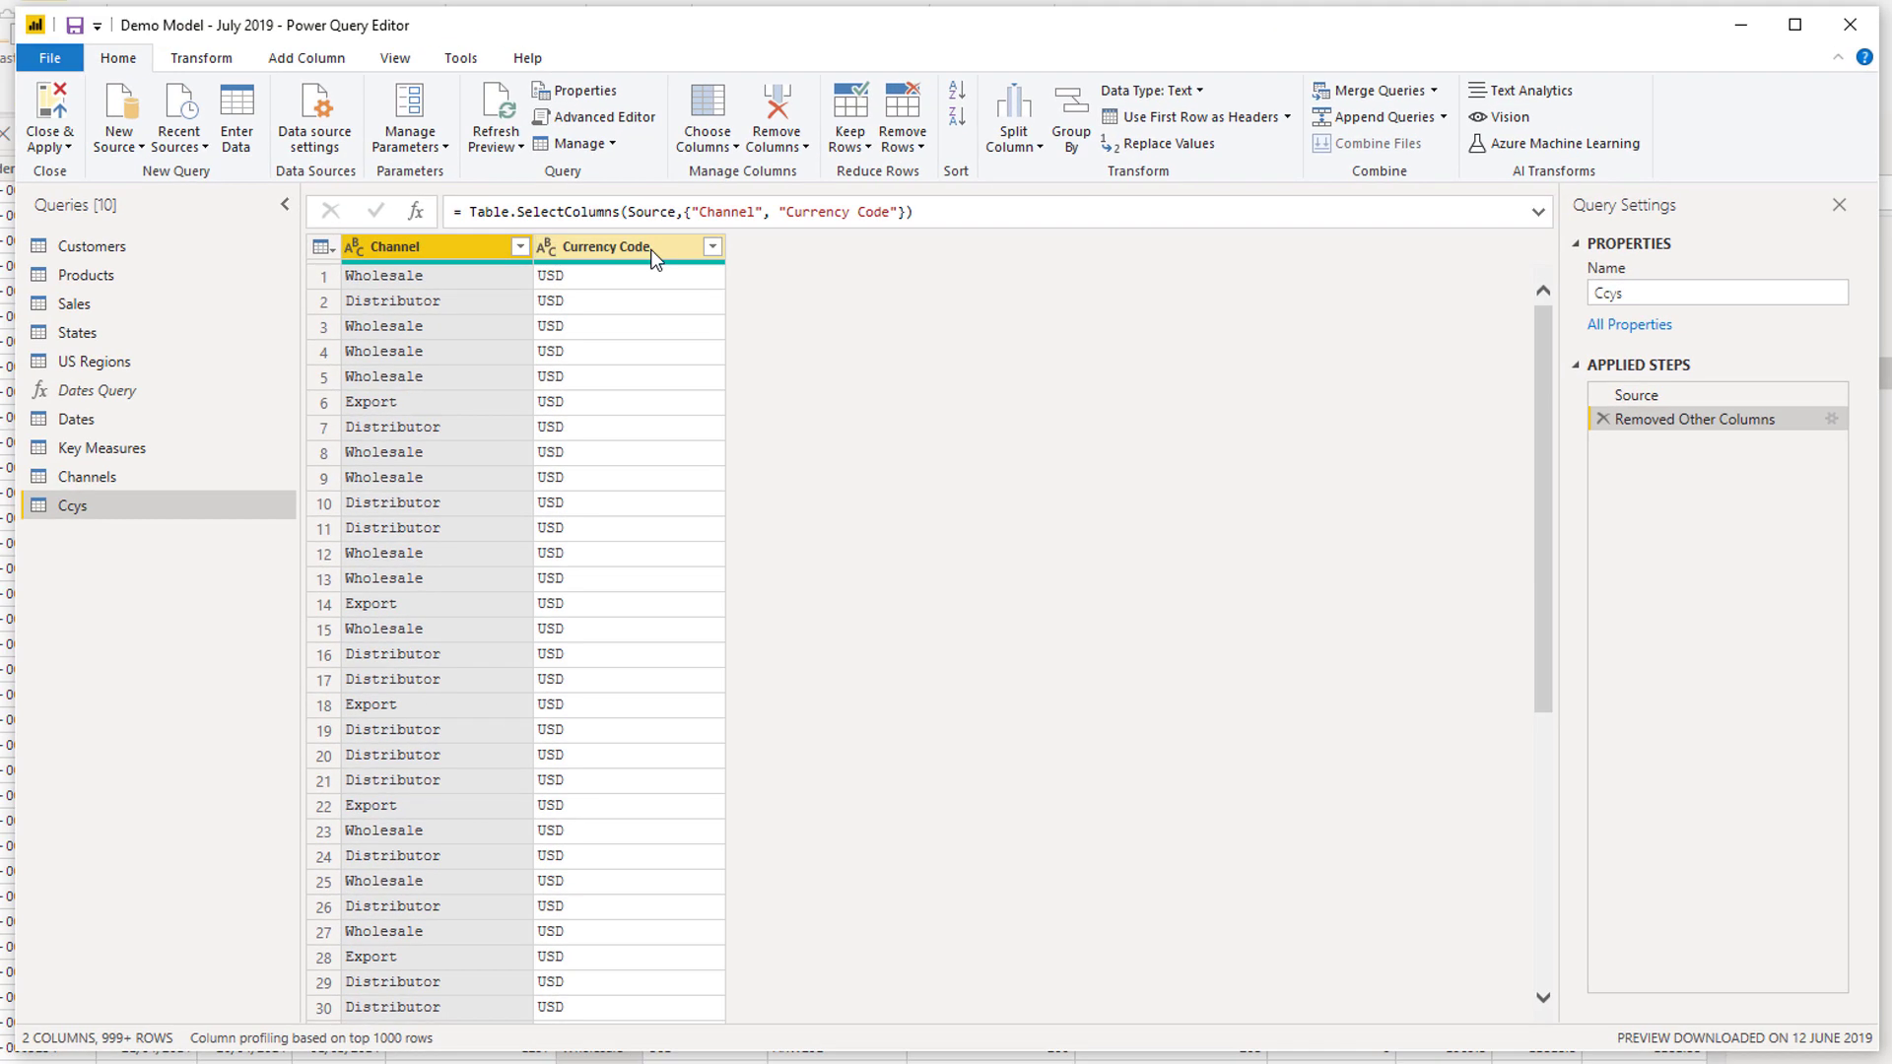
pyautogui.click(582, 248)
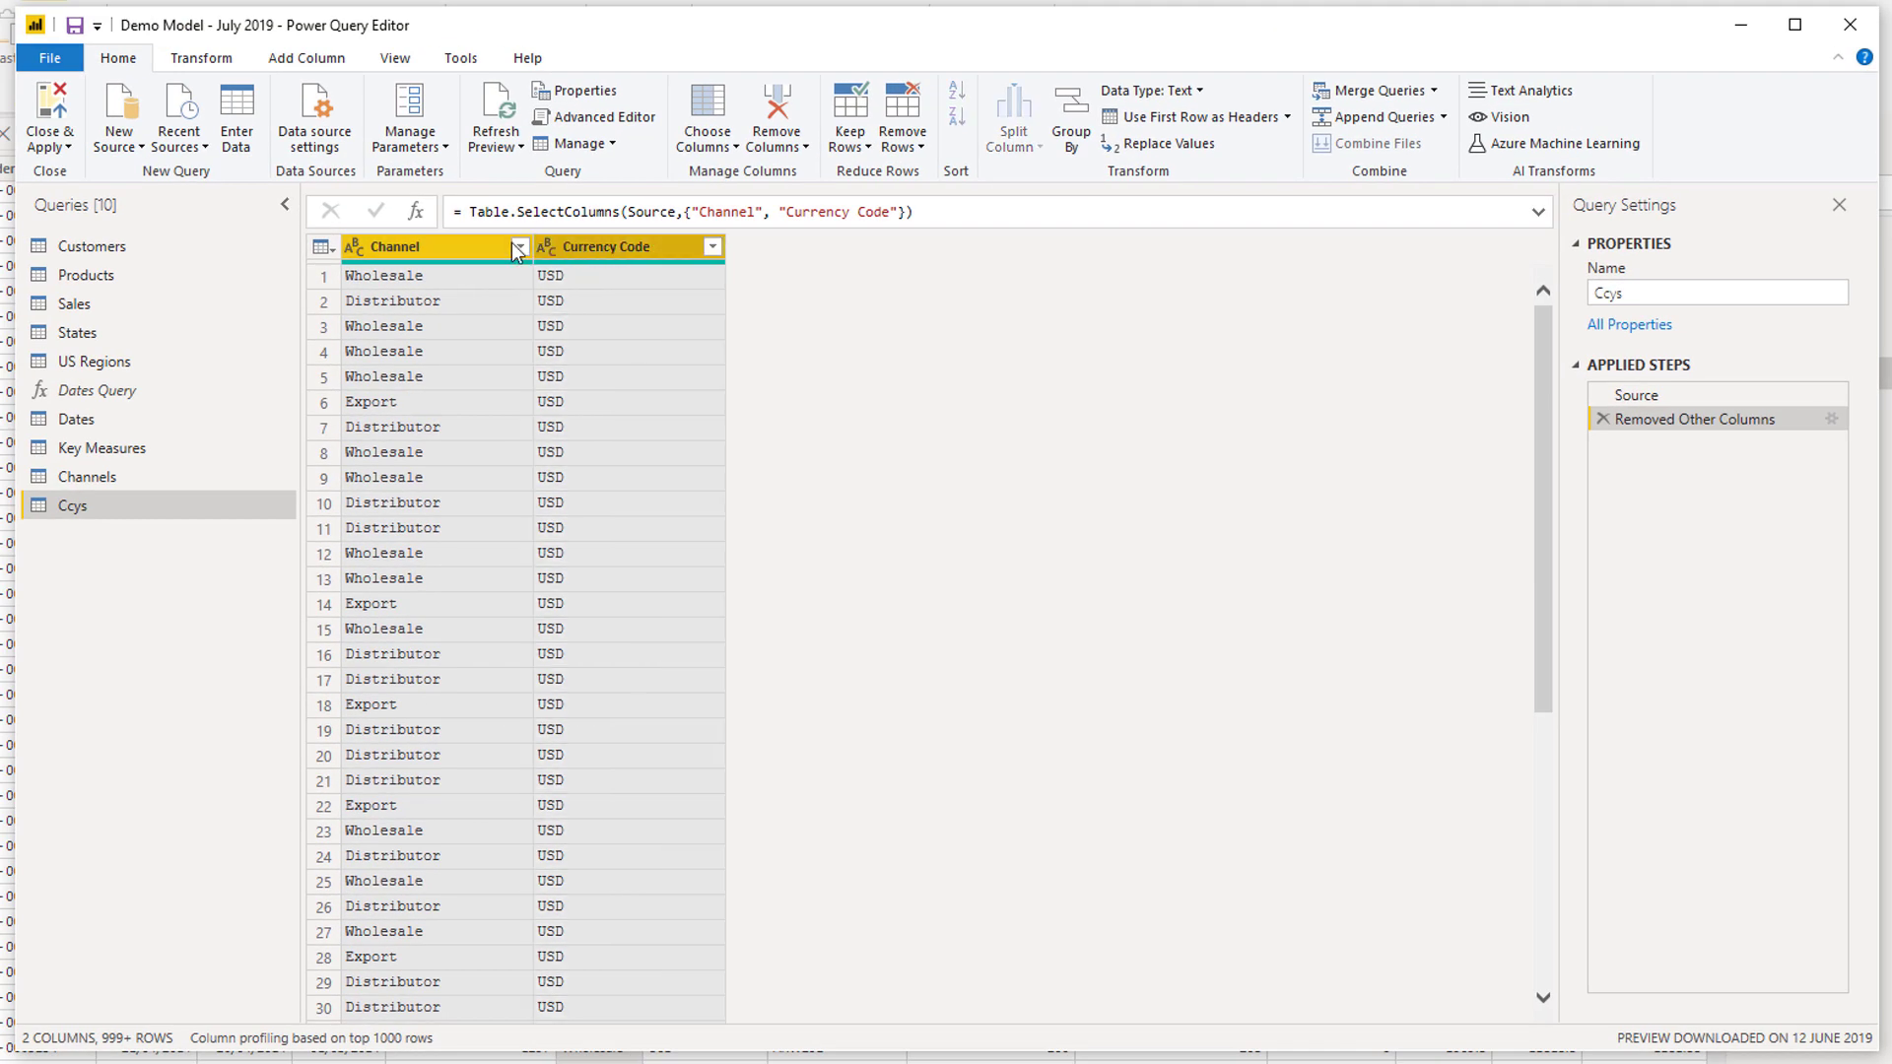
pyautogui.keyDown('ctrl'); pyautogui.click(512, 242); pyautogui.keyUp('ctrl')
pyautogui.rightClick(473, 248)
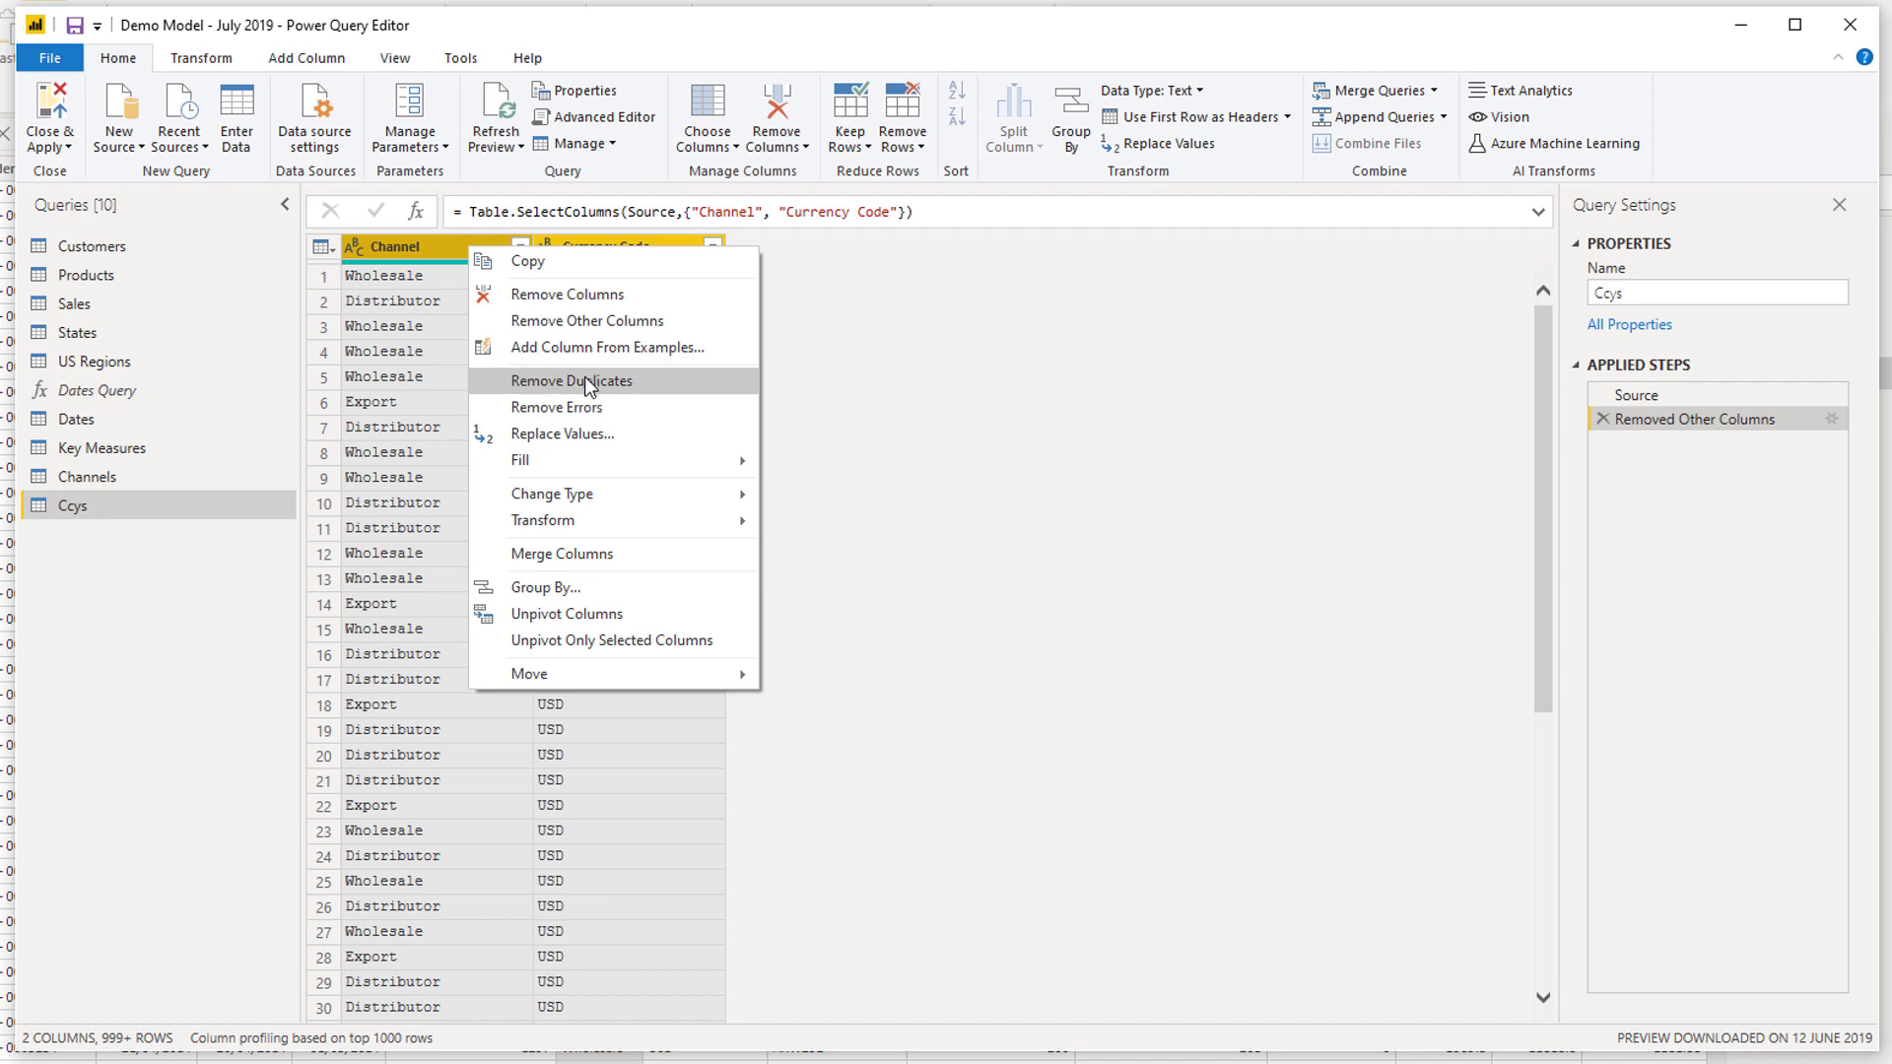
pyautogui.click(441, 240)
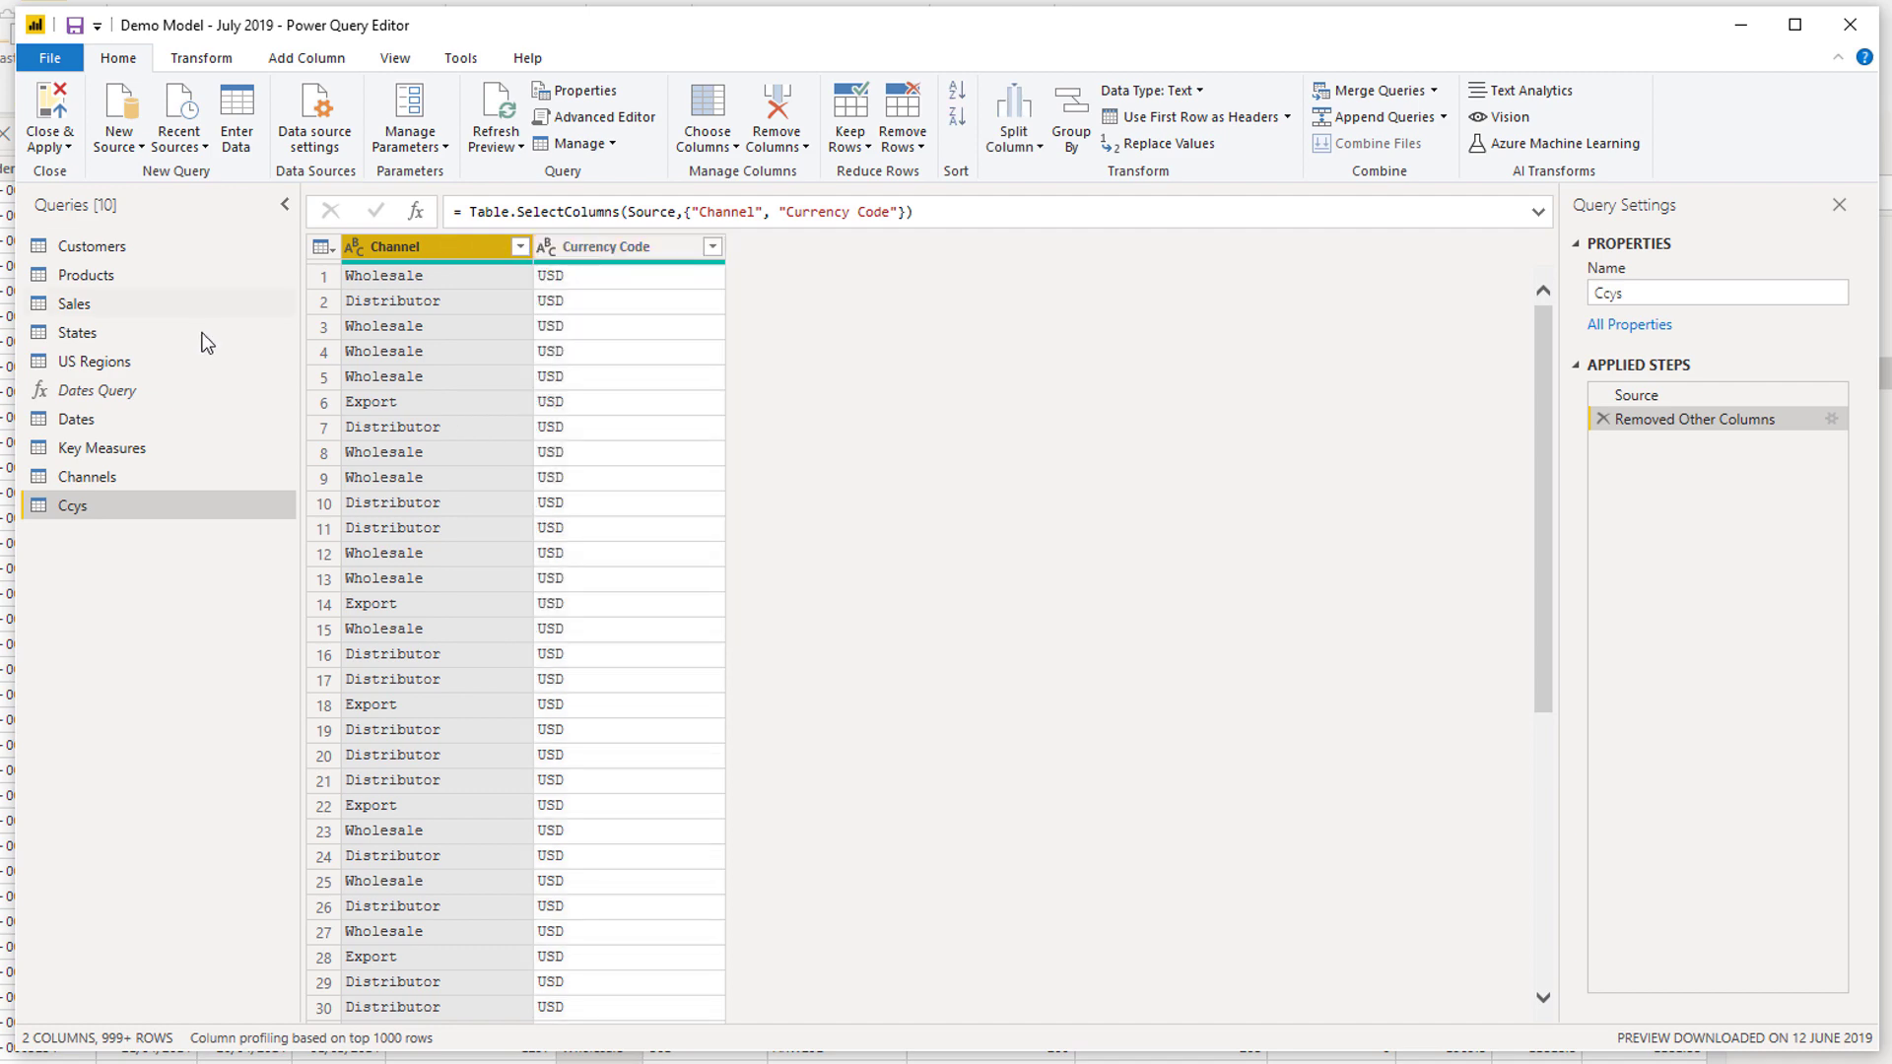
# Step: Remove Currency Code from Sales, then delete the Removed Columns step to restore it
pyautogui.click(151, 309)
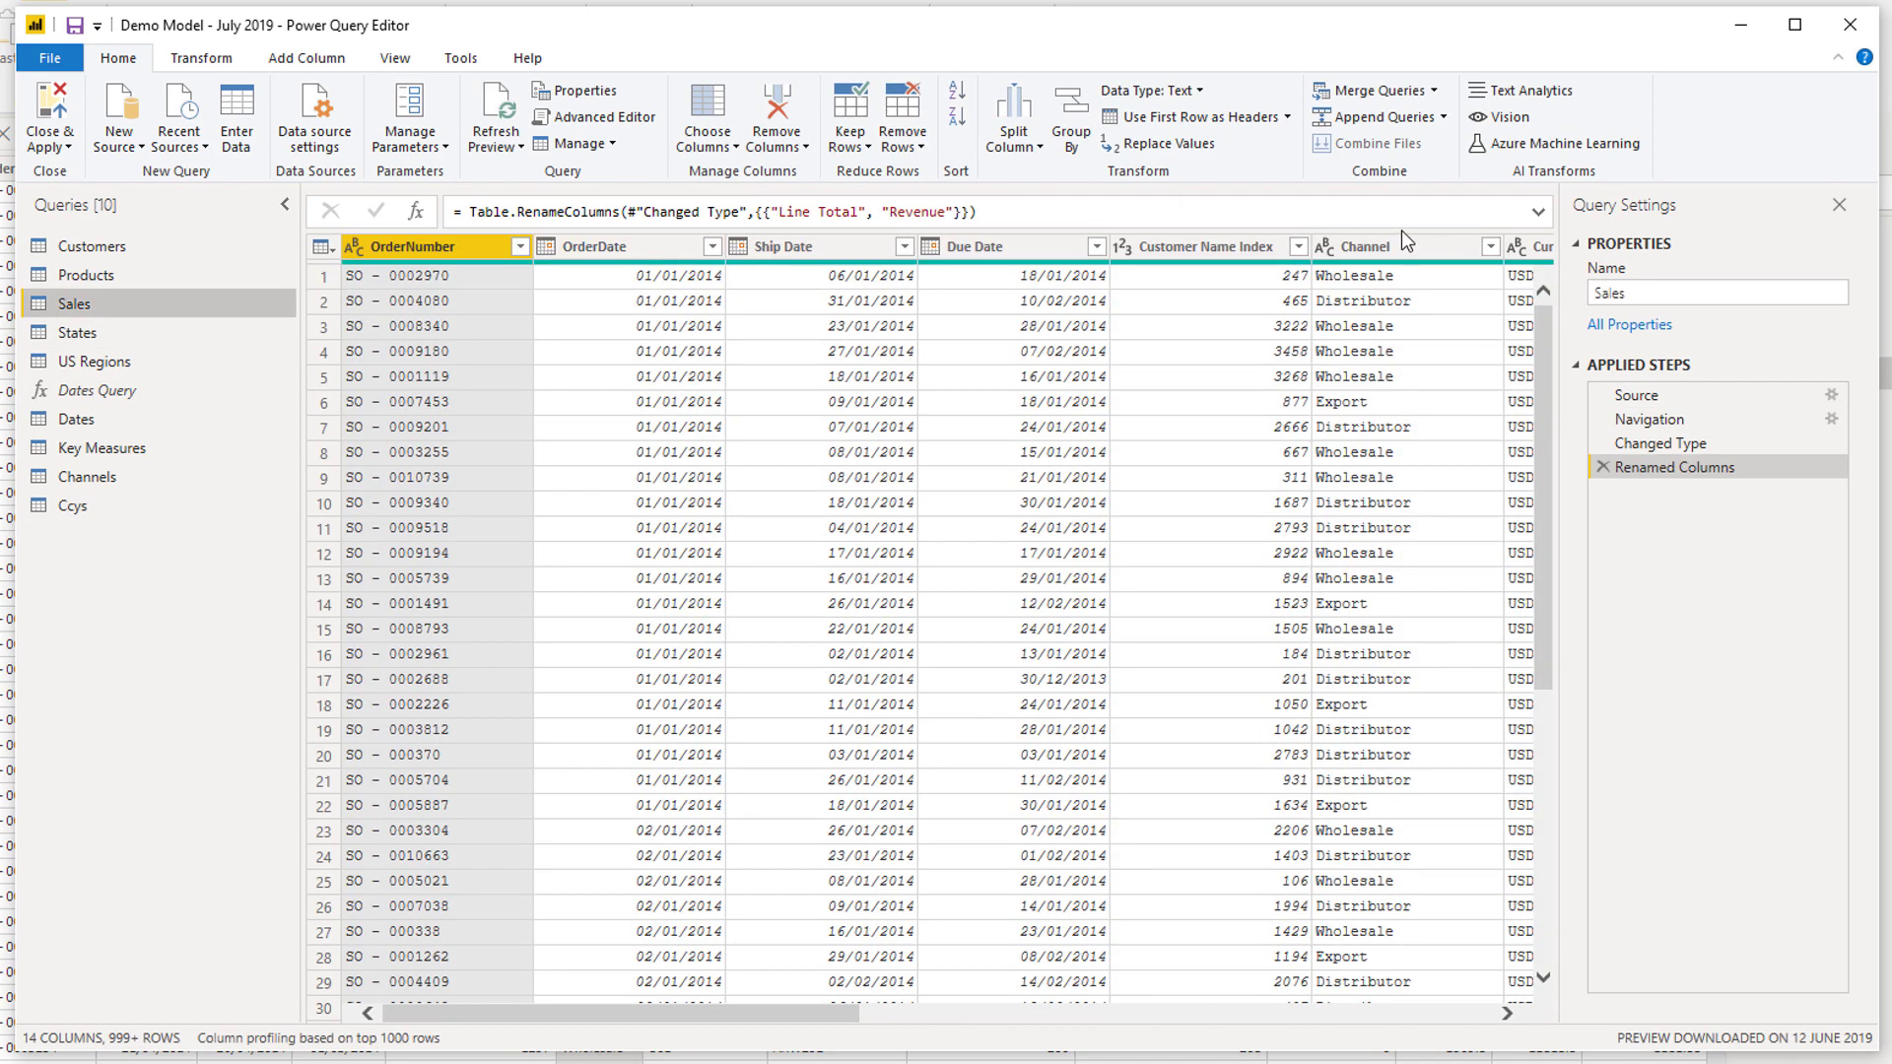
pyautogui.moveTo(796, 1013); pyautogui.dragTo(938, 1013)
pyautogui.click(1216, 245)
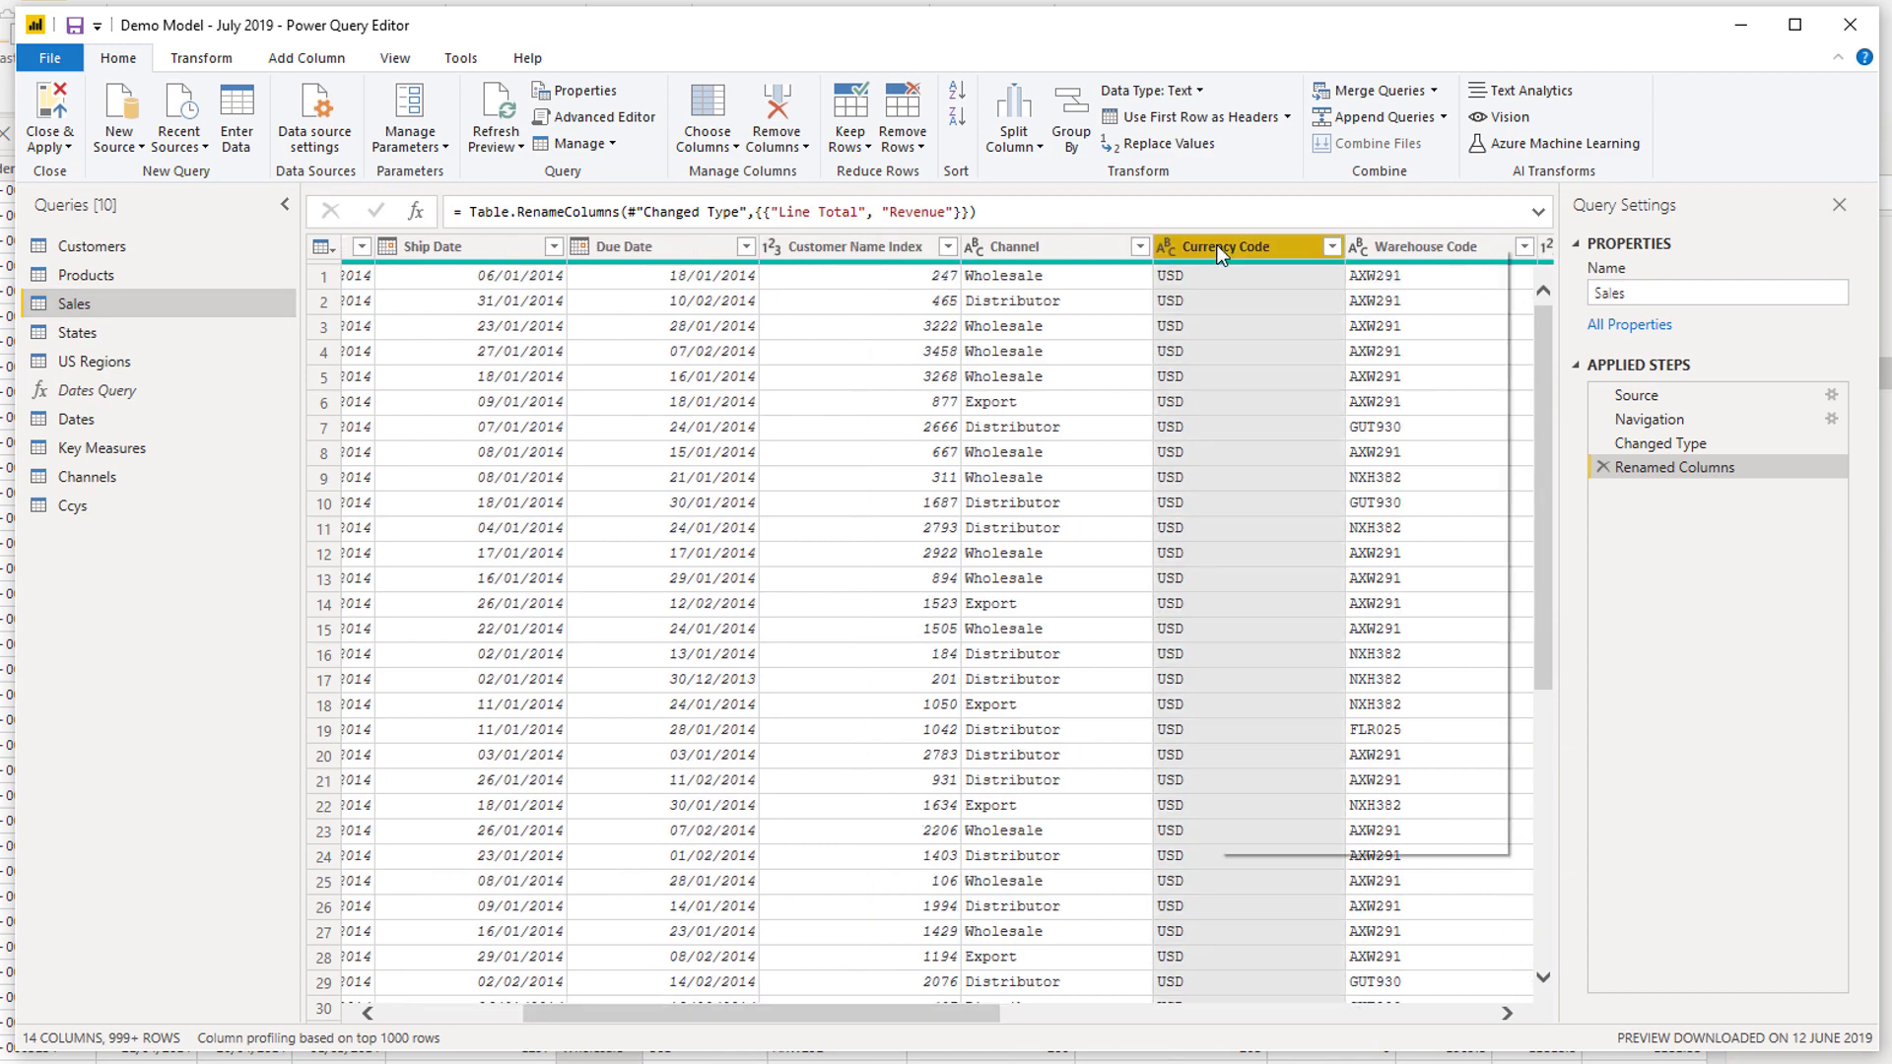
pyautogui.rightClick(1216, 244)
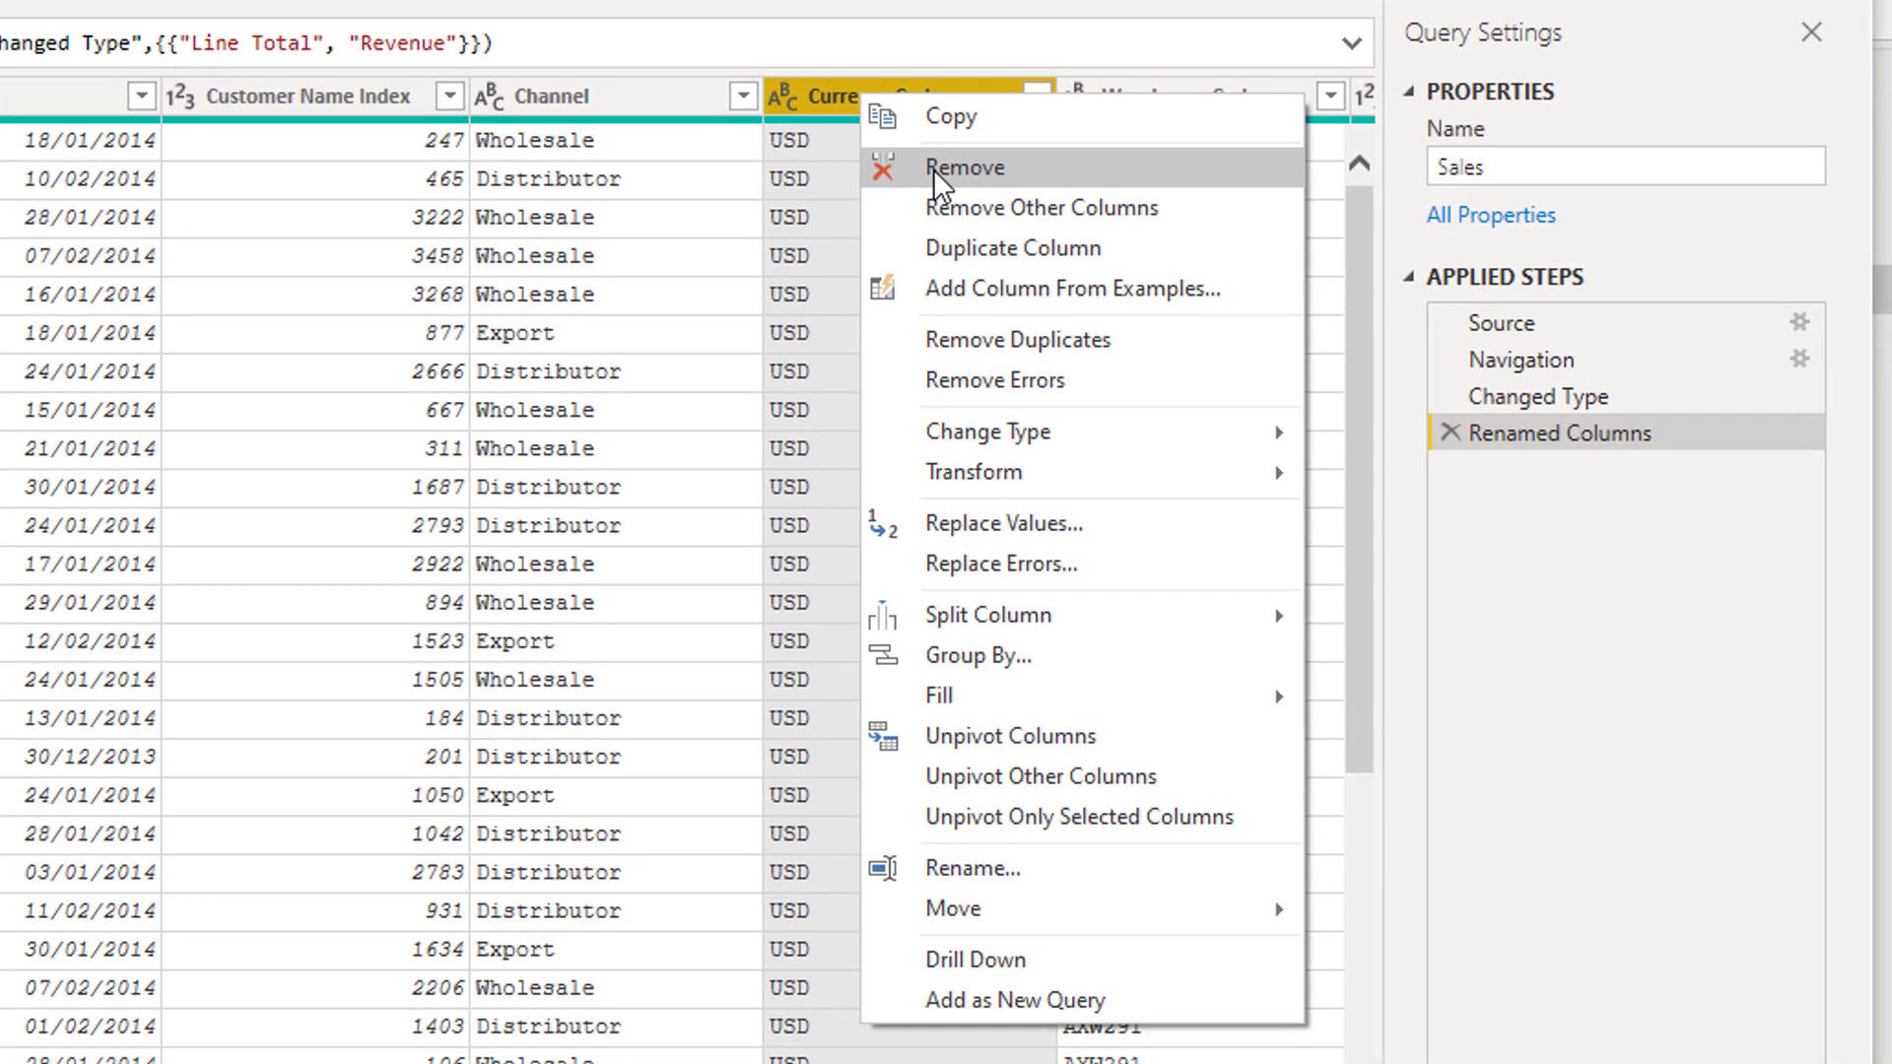
pyautogui.click(980, 185)
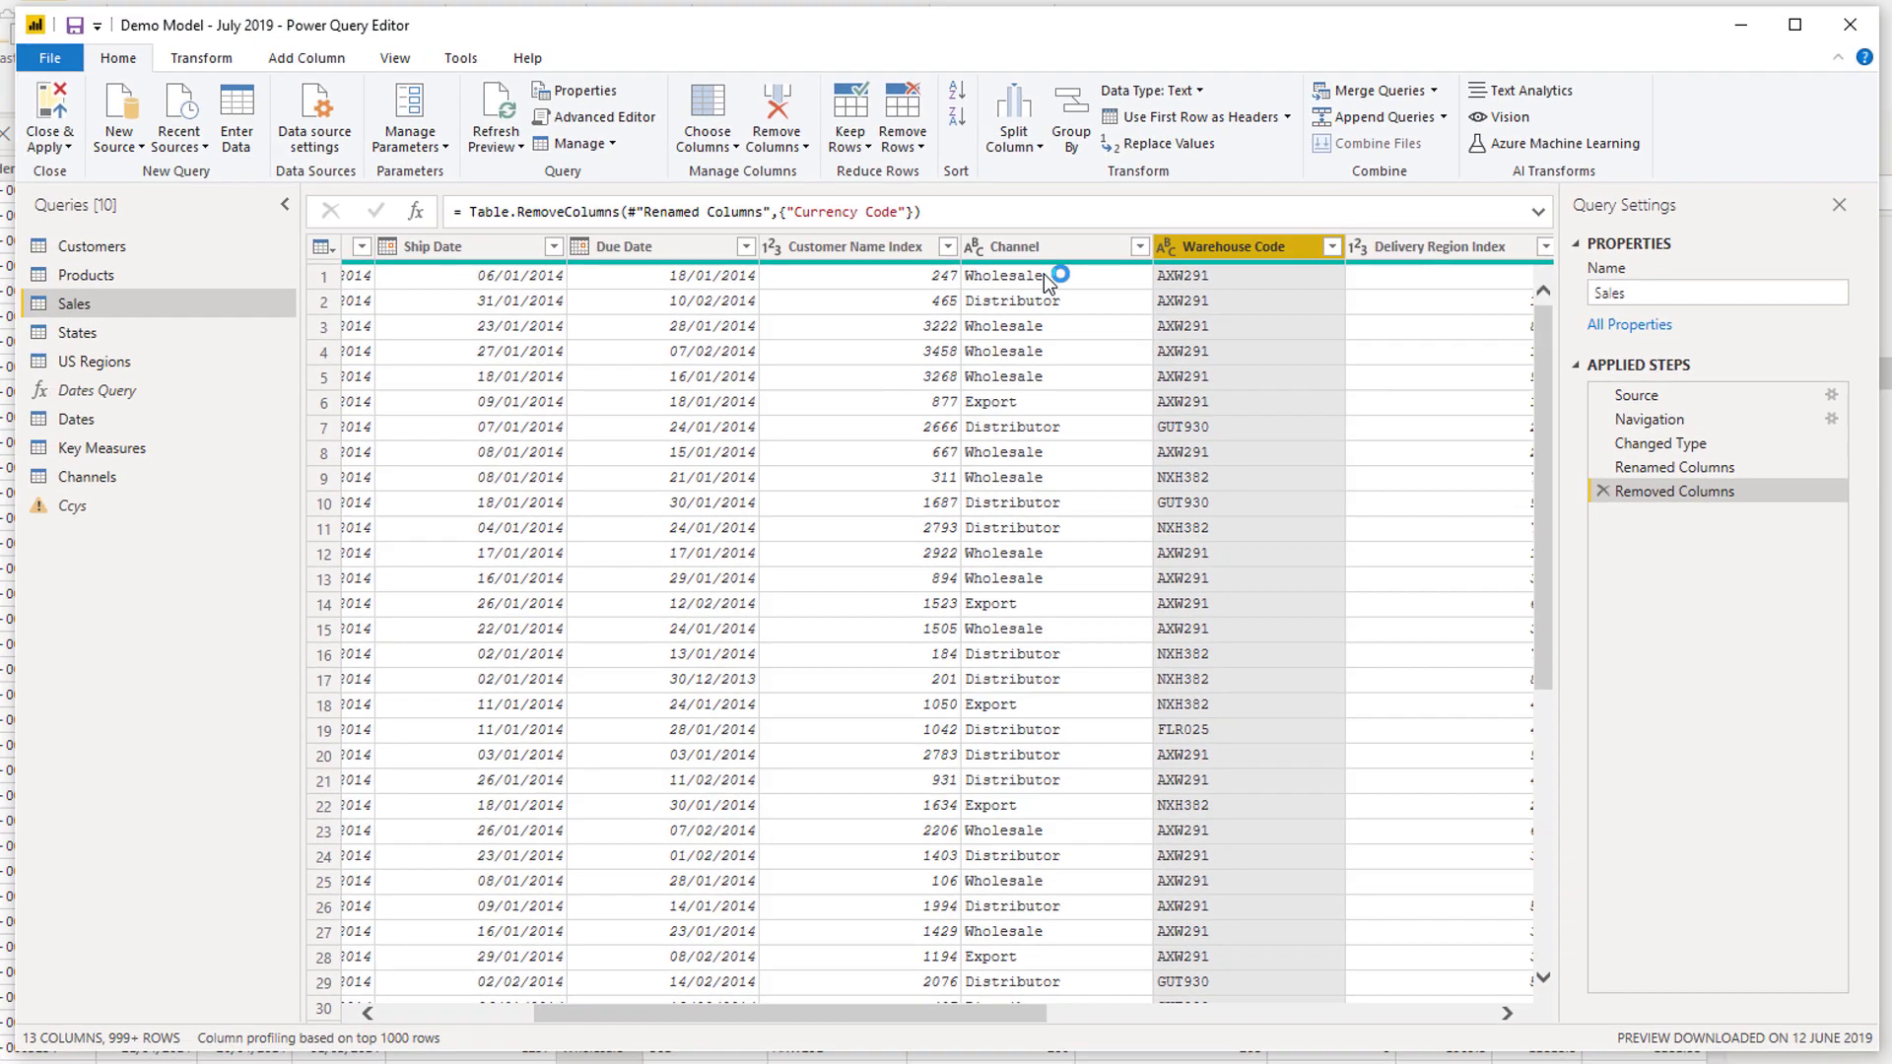
pyautogui.click(1602, 491)
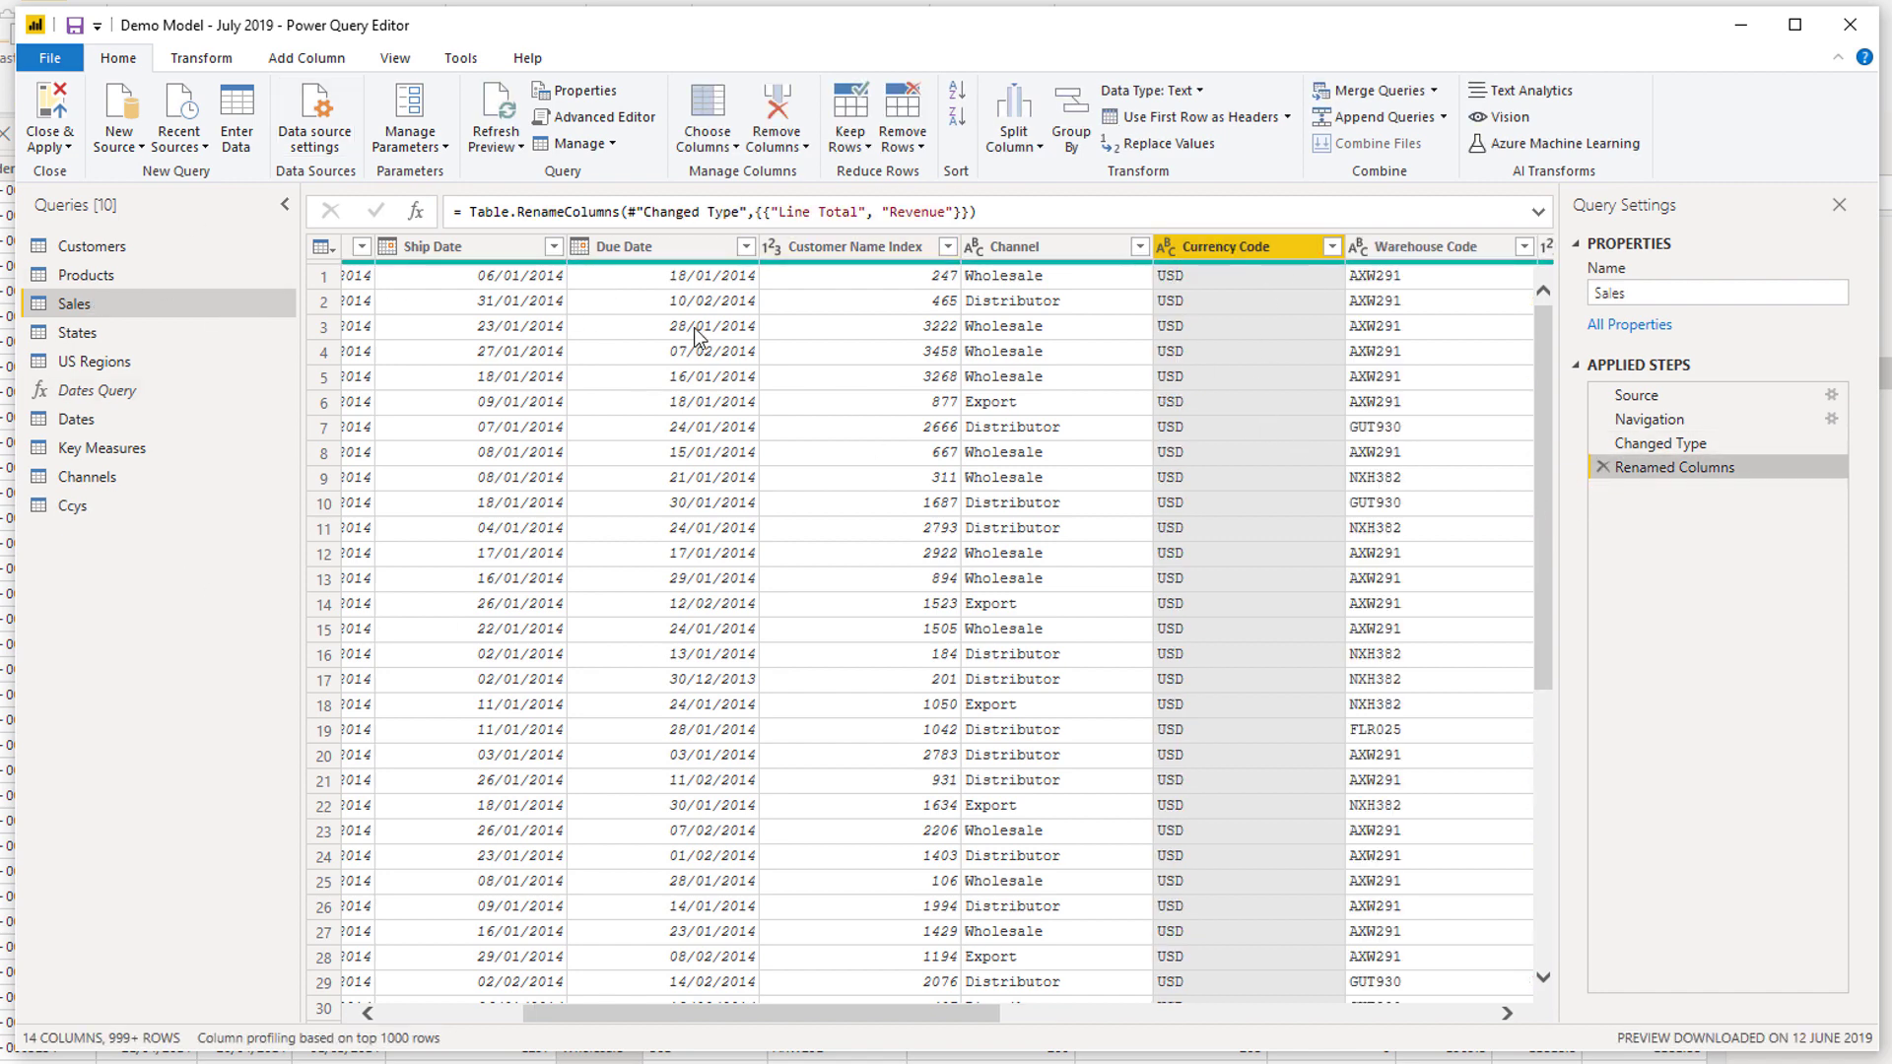
# Step: Preview the Ccys and Channels queries, then switch to the forum thread in Chrome
pyautogui.click(83, 510)
pyautogui.click(87, 479)
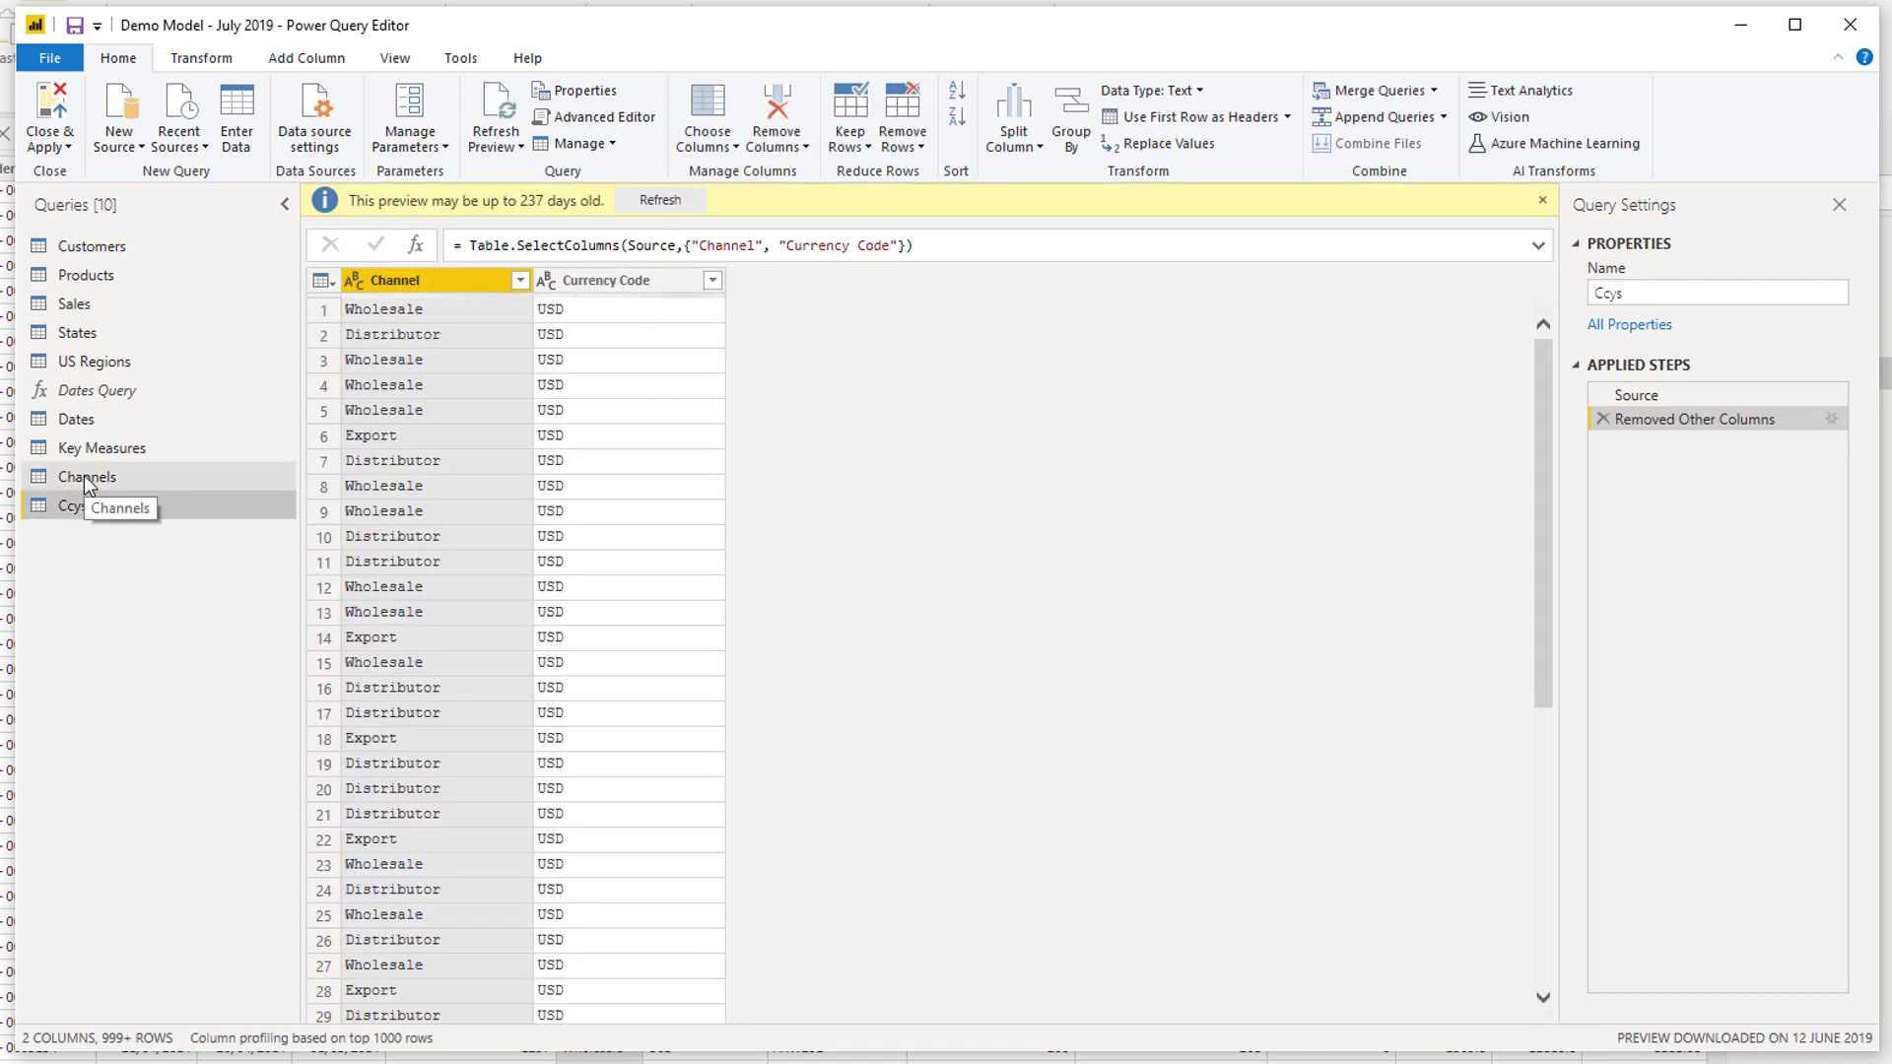
pyautogui.click(83, 505)
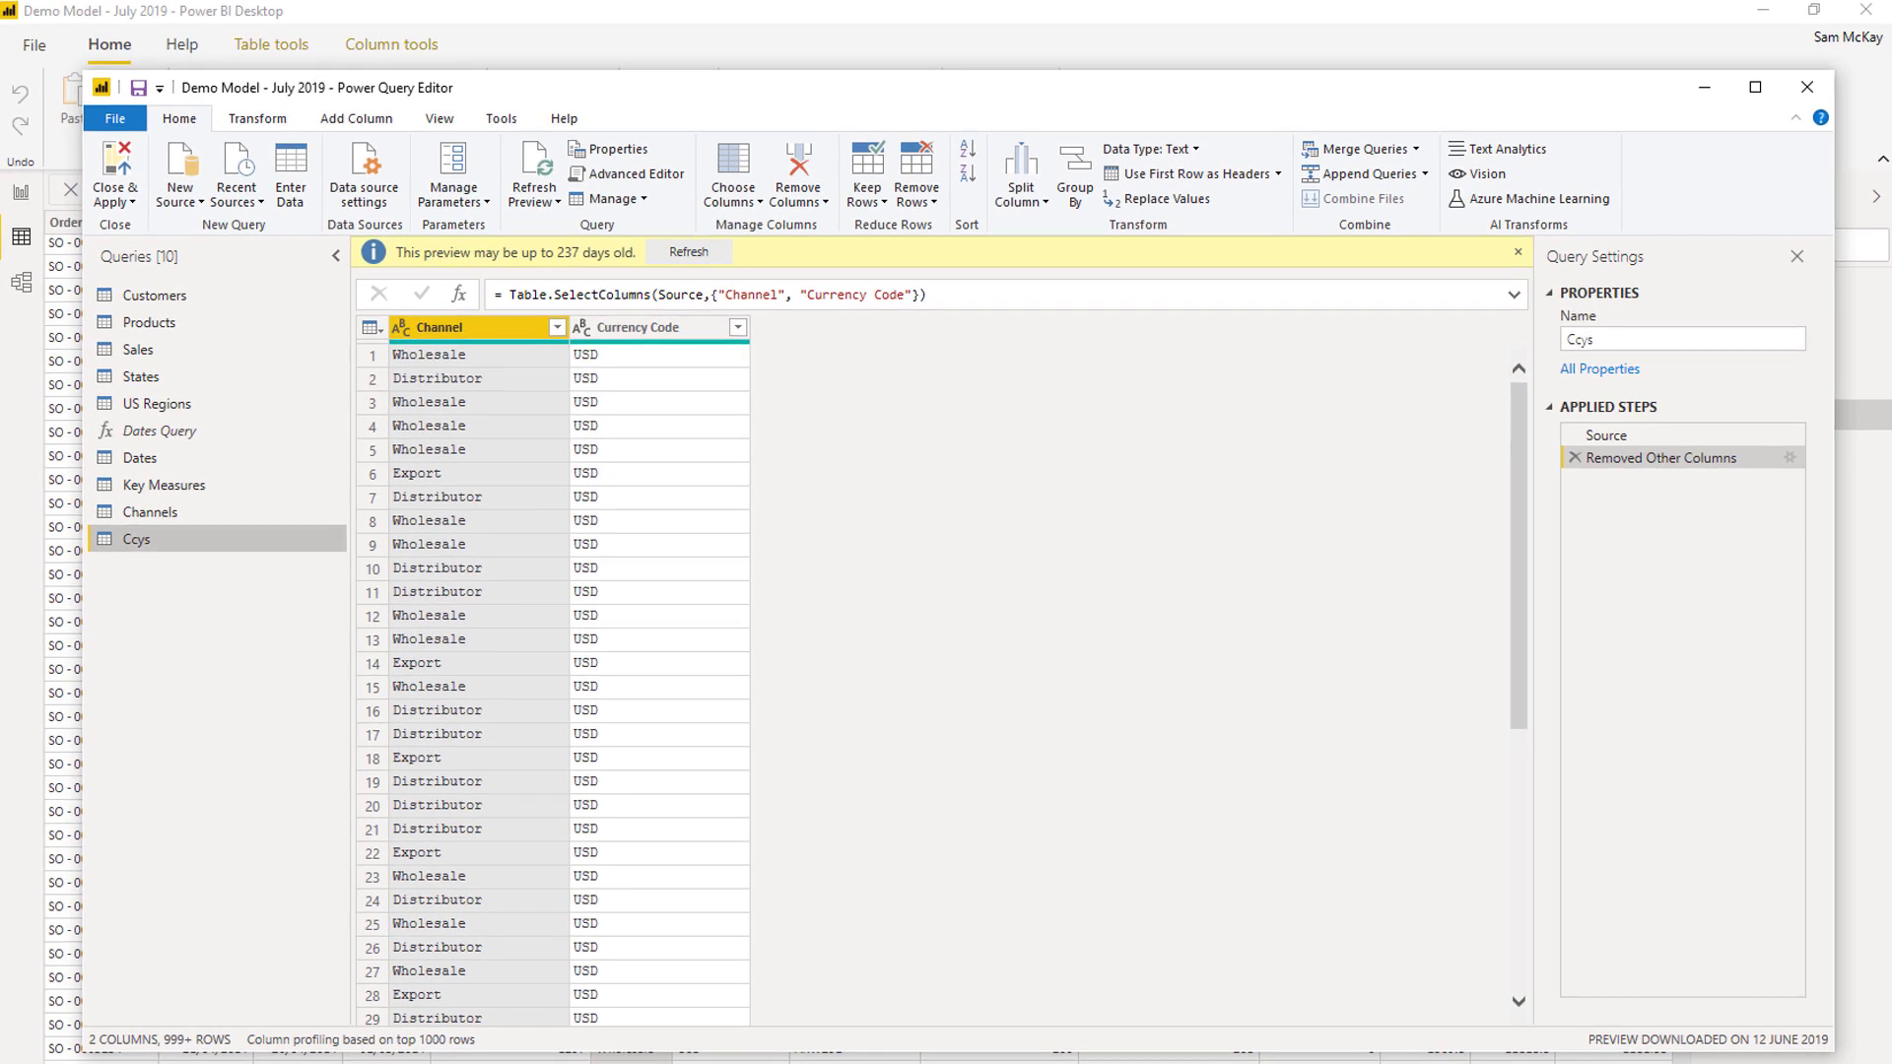
pyautogui.moveTo(295, 1060)
pyautogui.click(167, 1025)
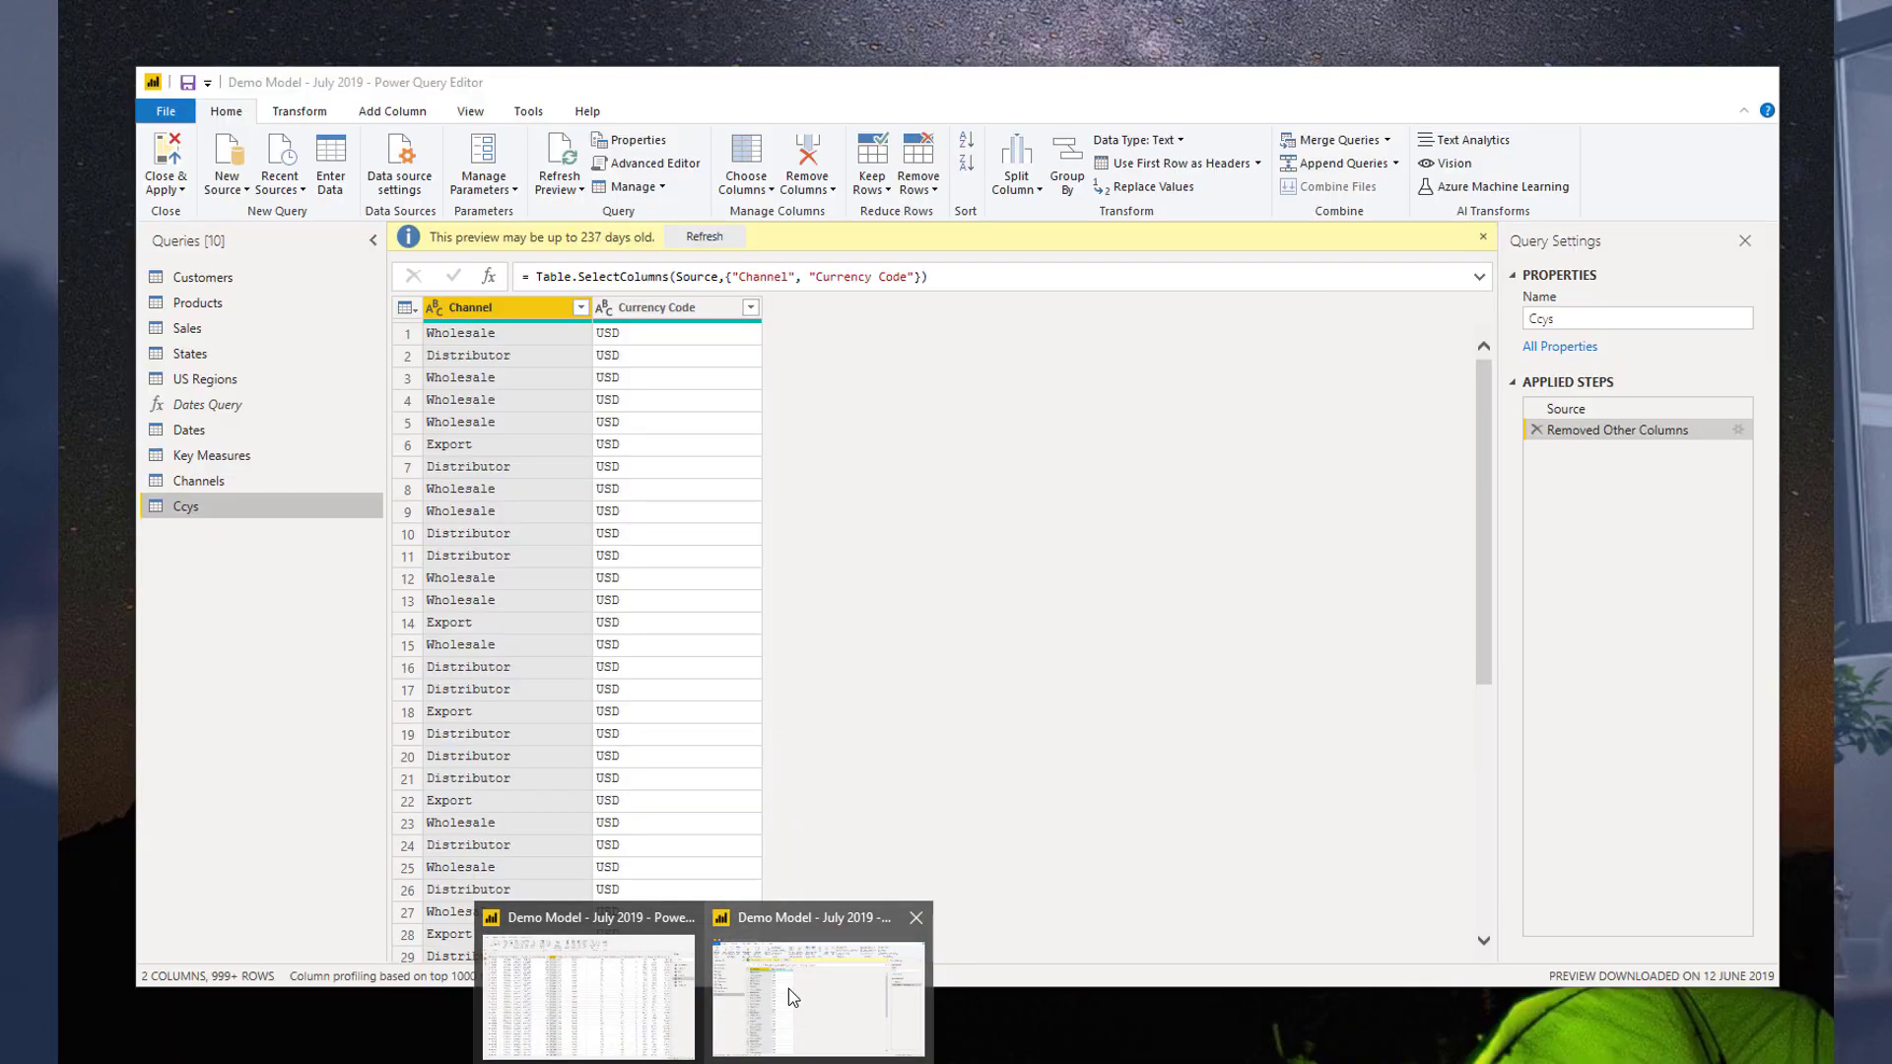
# Step: Close the Power Query Editor, choosing Not now so the query changes stay unapplied
pyautogui.click(795, 1015)
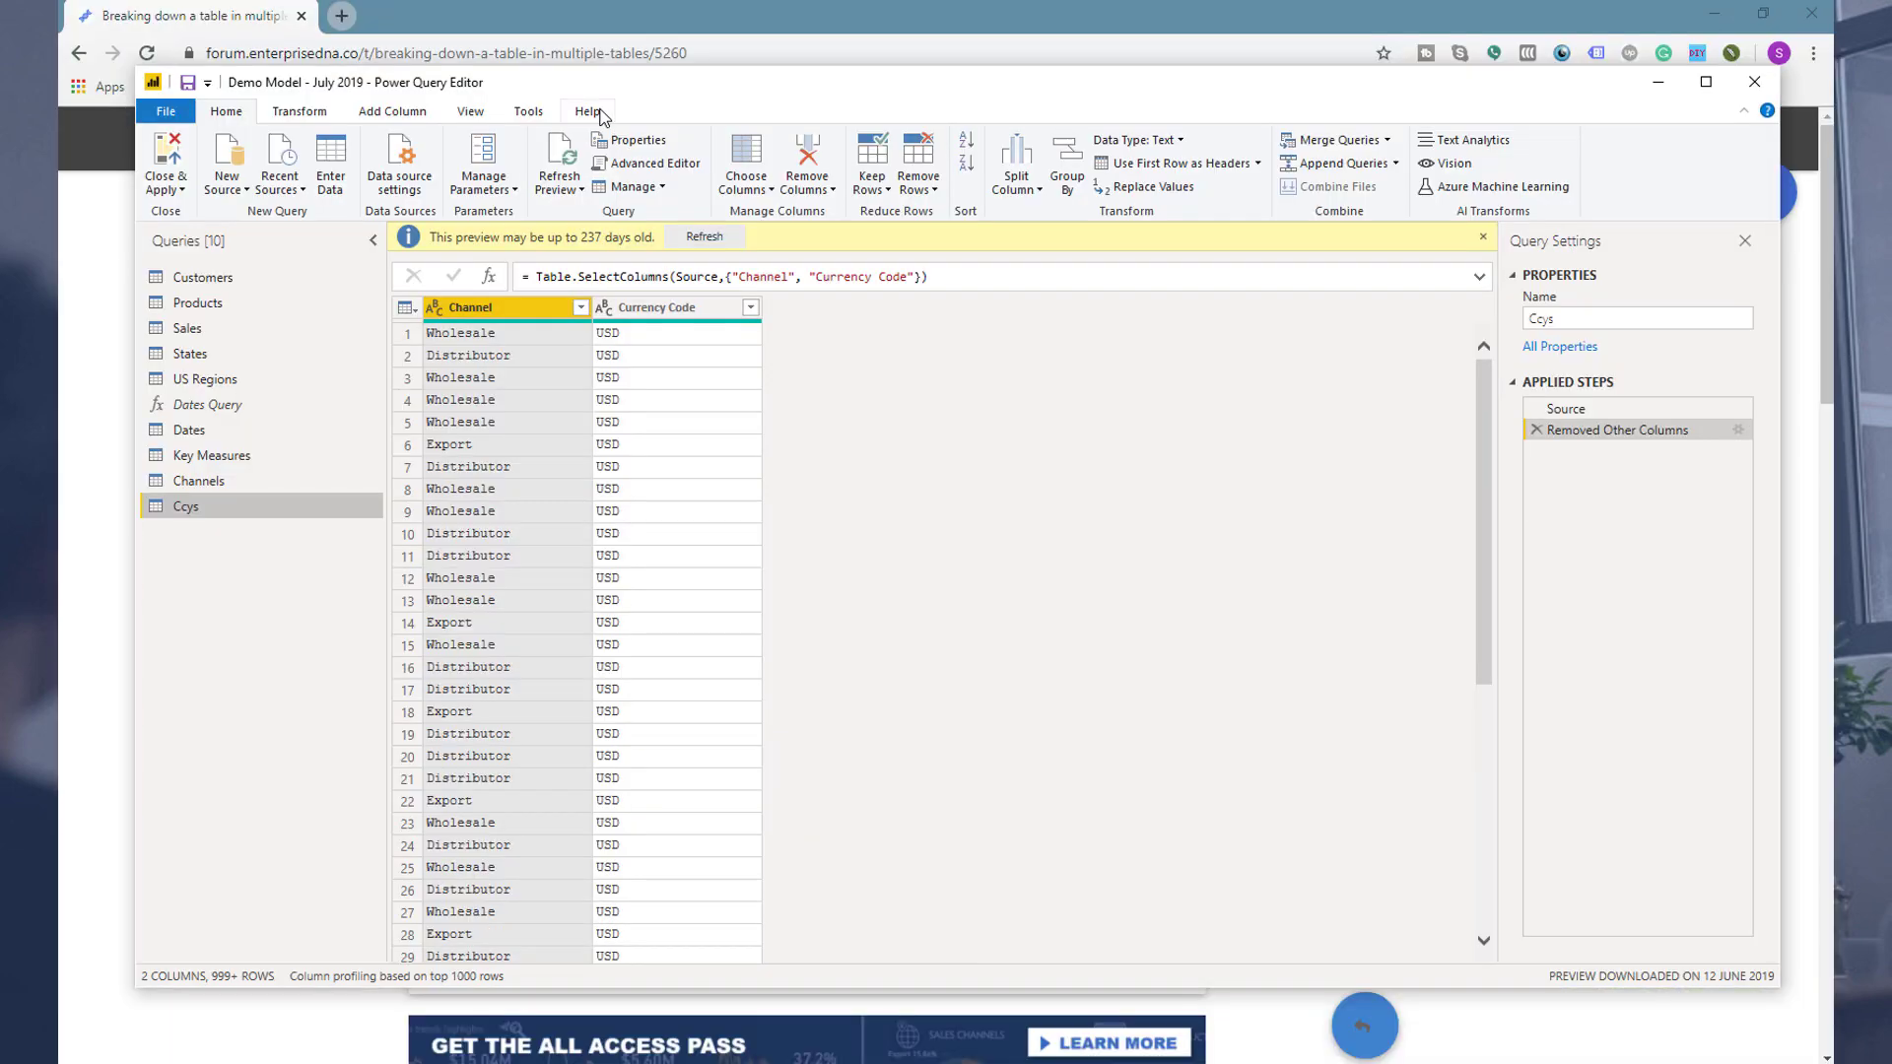
pyautogui.click(1754, 80)
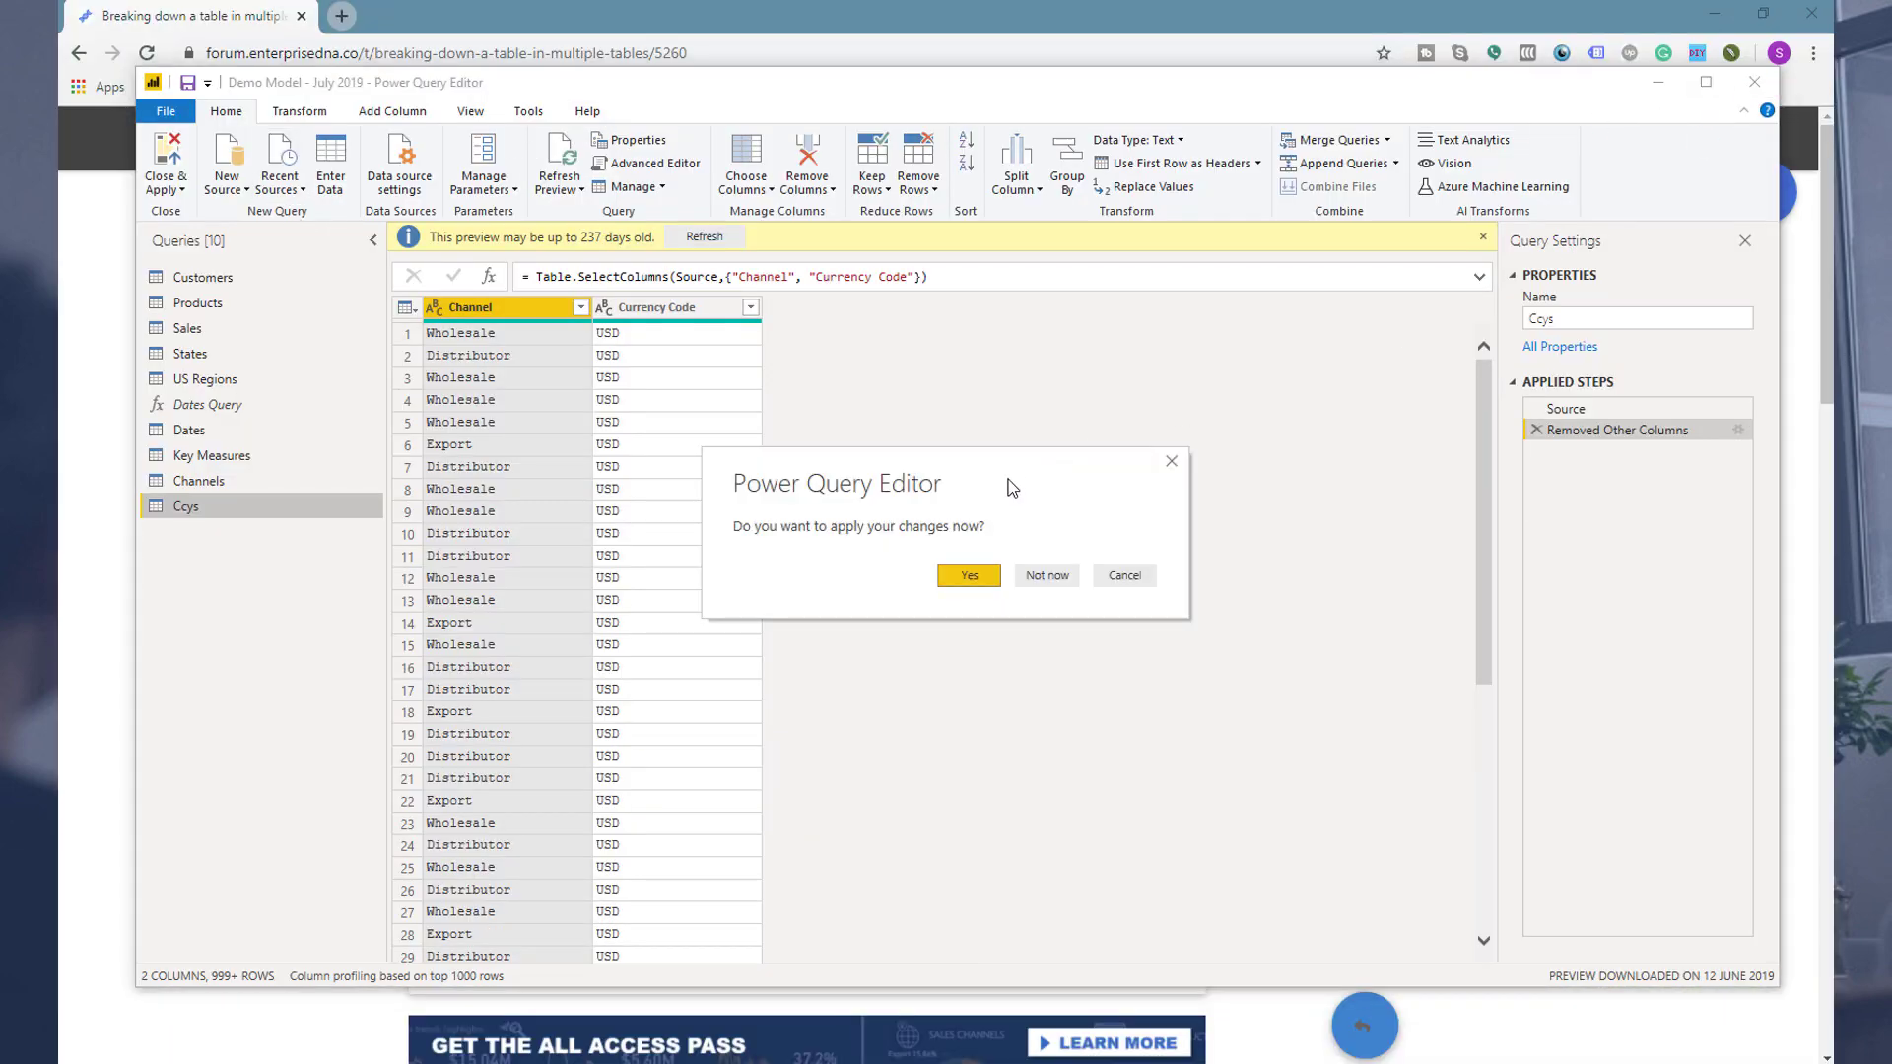
pyautogui.click(1044, 571)
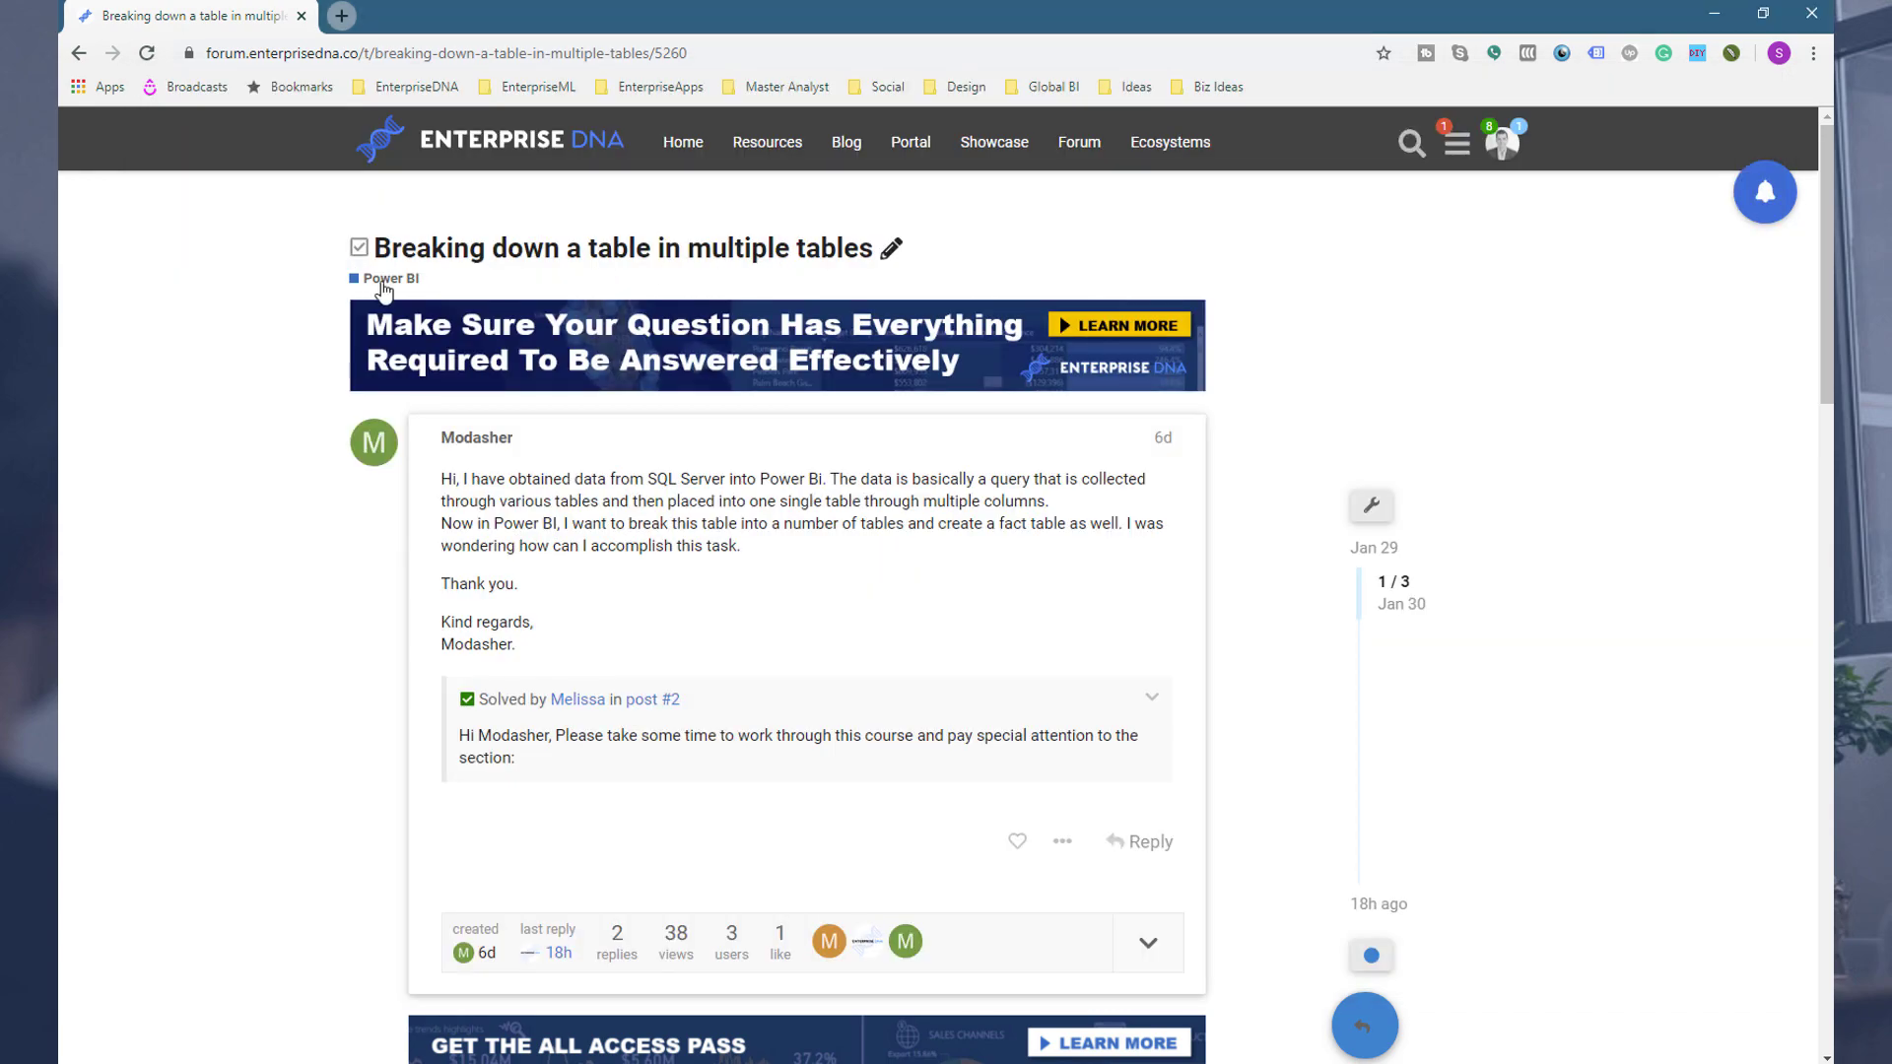
# Step: Dismiss the pending-changes banner, view the model diagram, then scroll through the Sales table data
pyautogui.click(1719, 28)
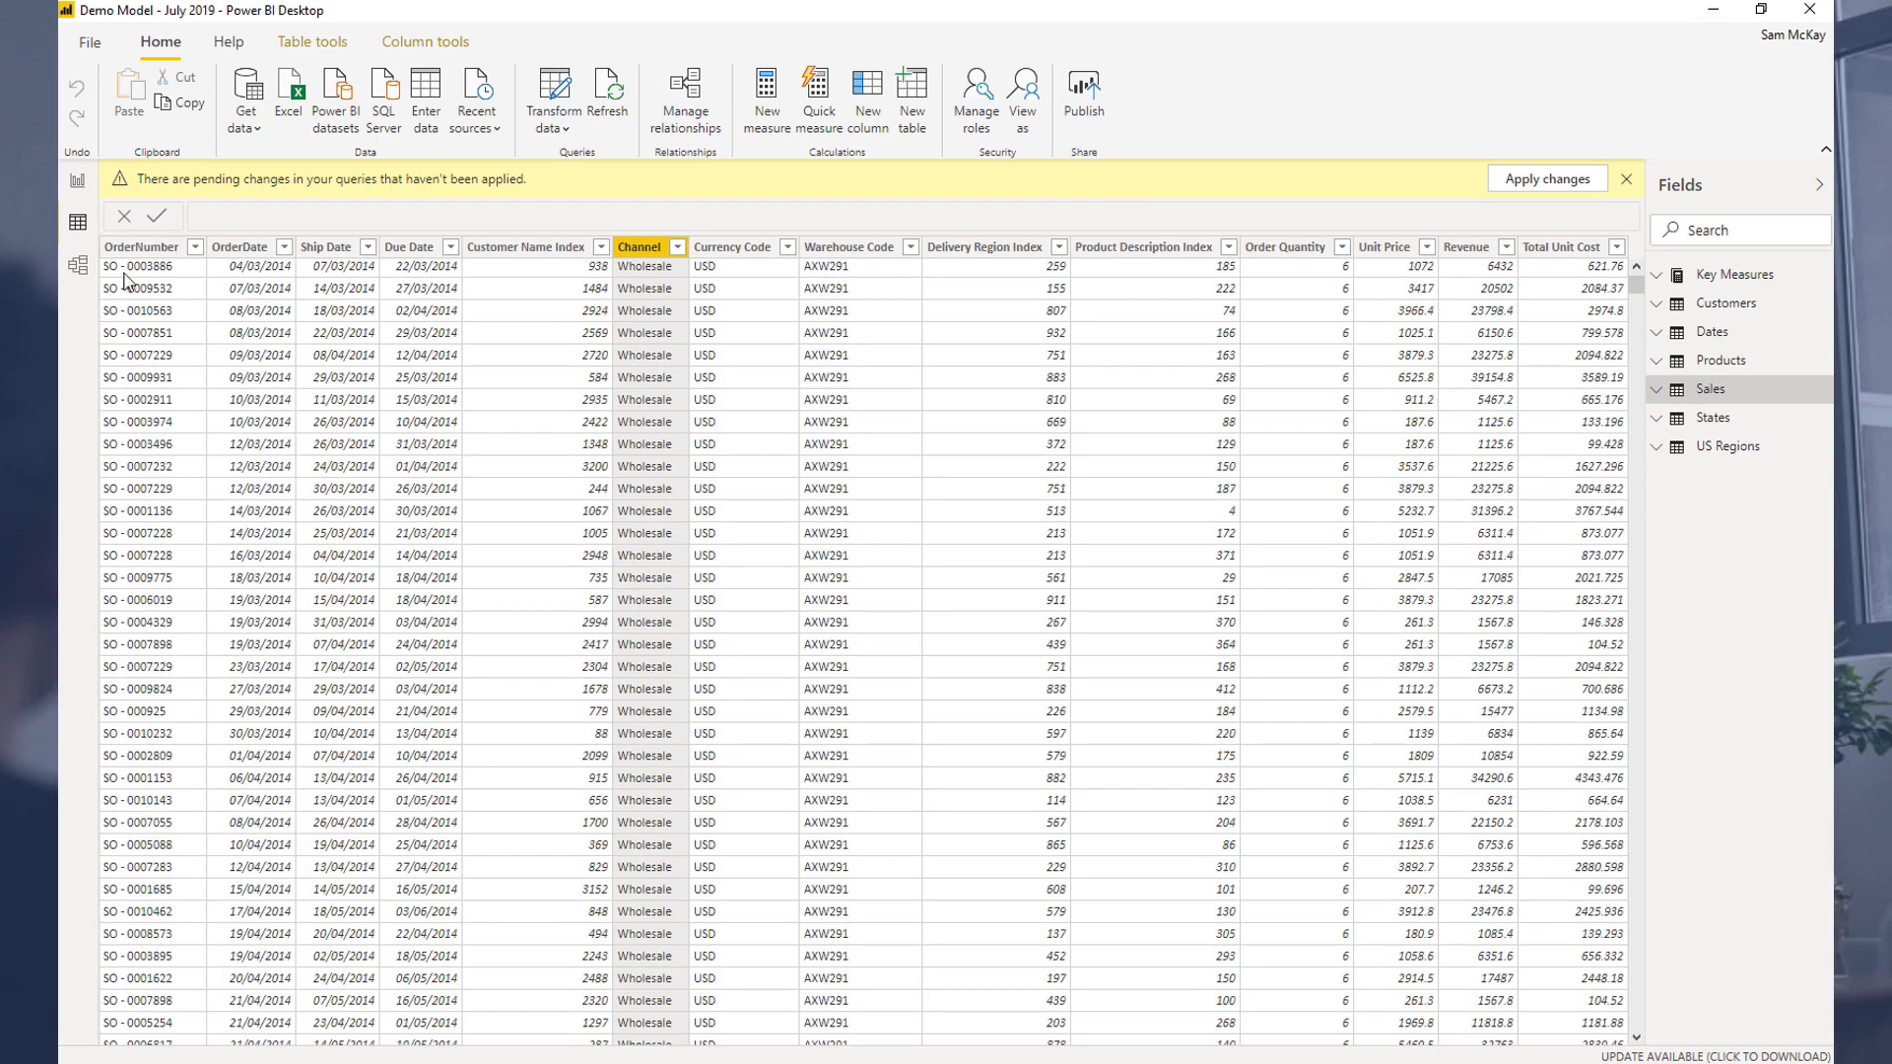
pyautogui.click(1628, 180)
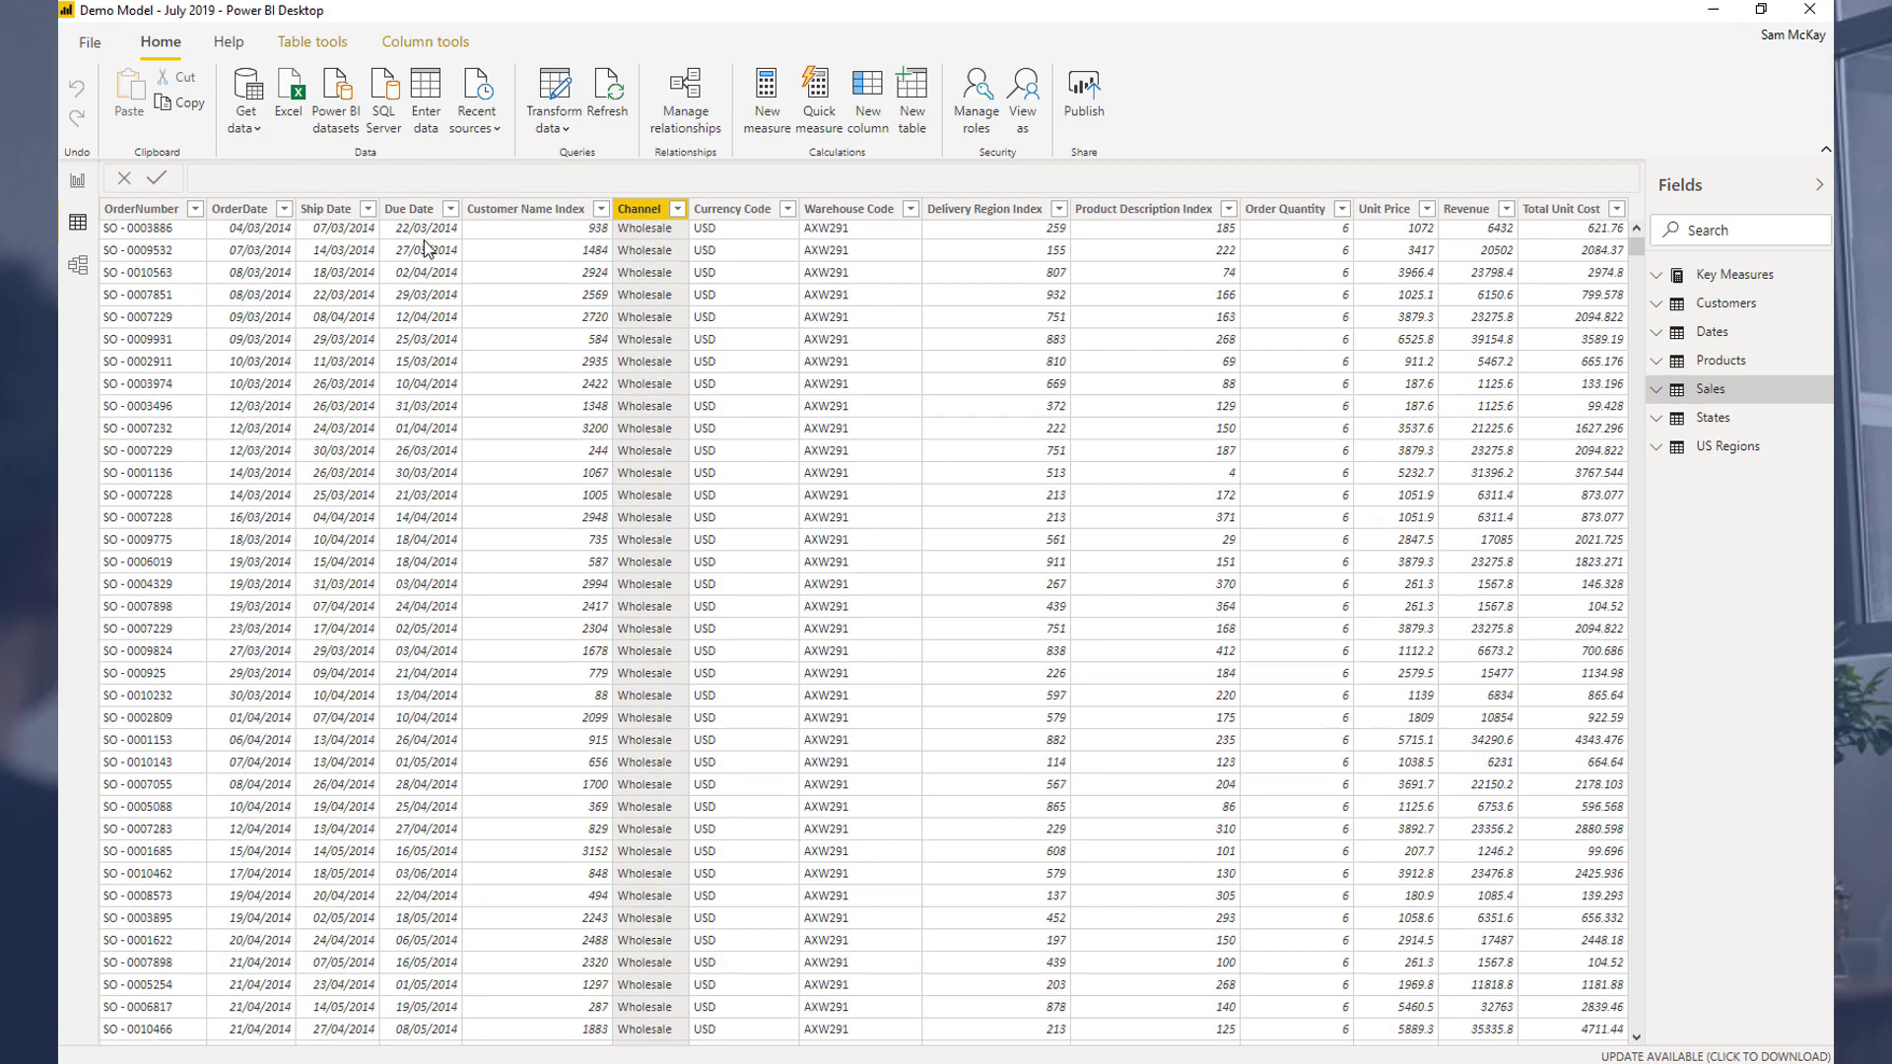
pyautogui.click(95, 273)
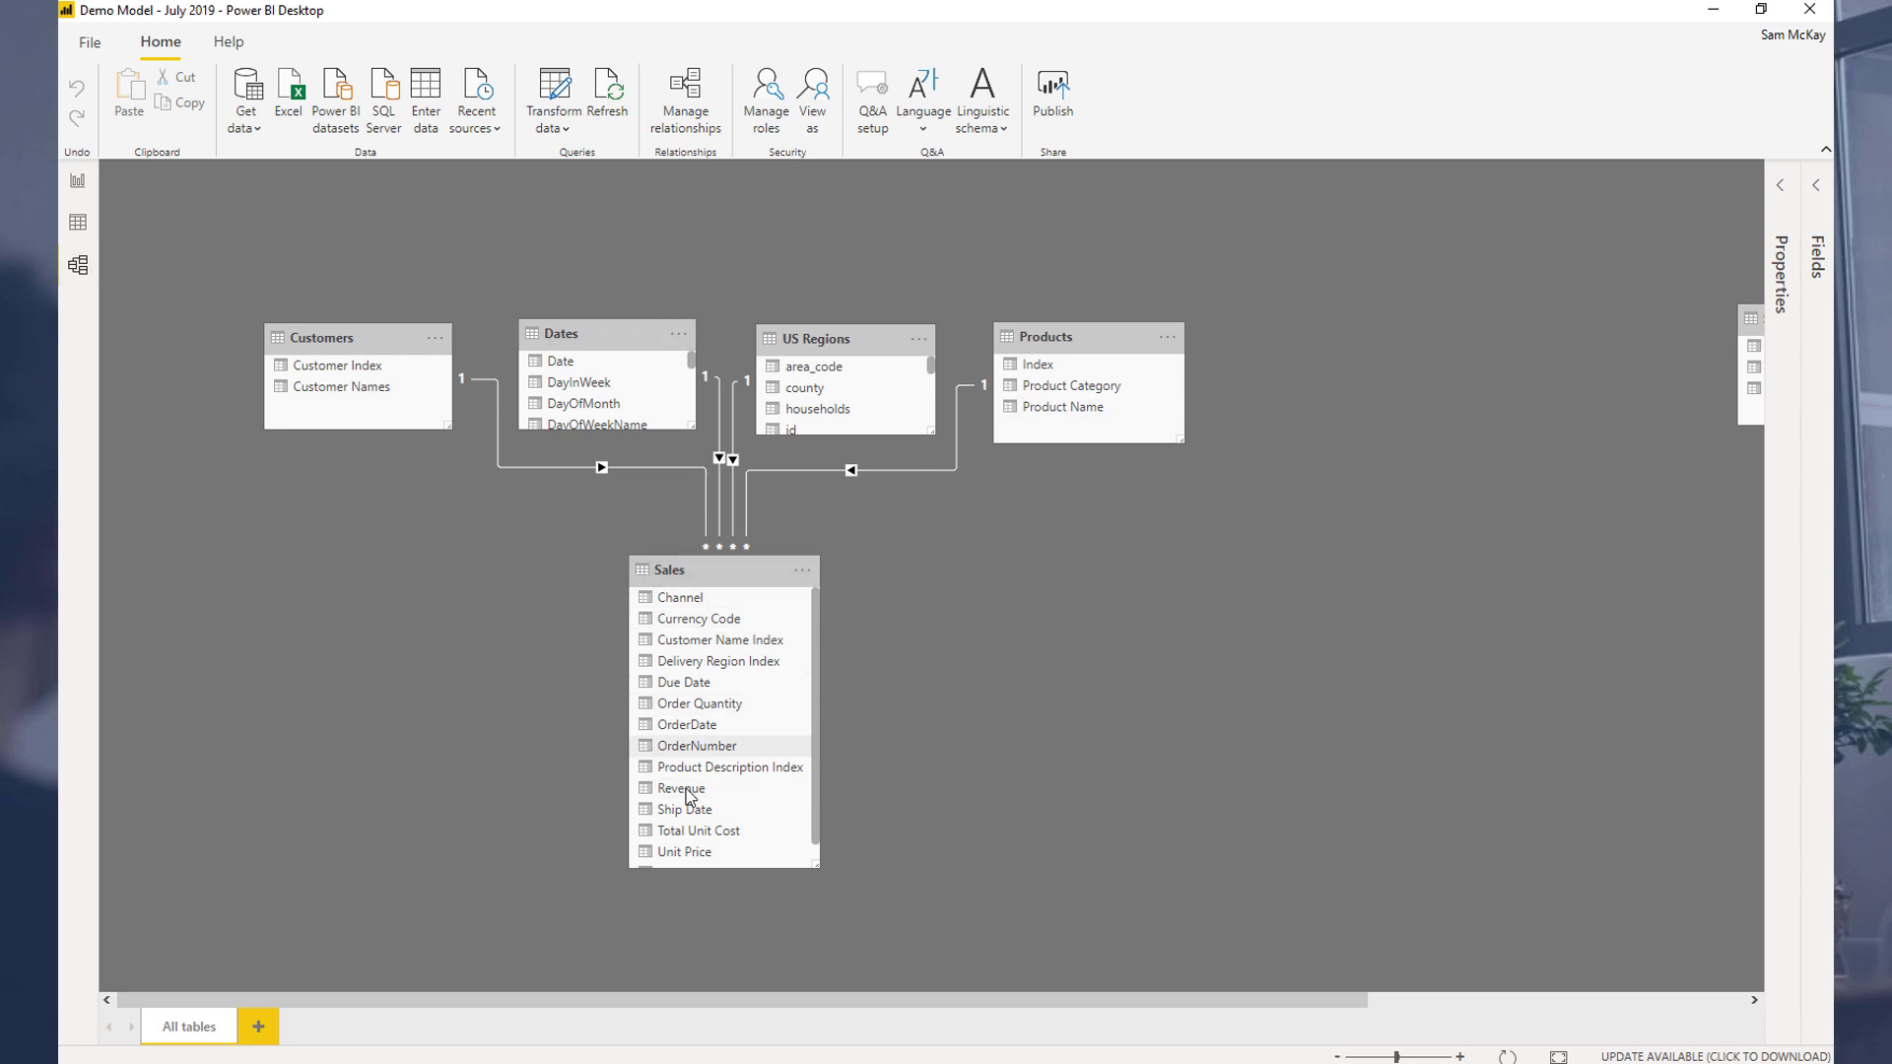
pyautogui.click(77, 224)
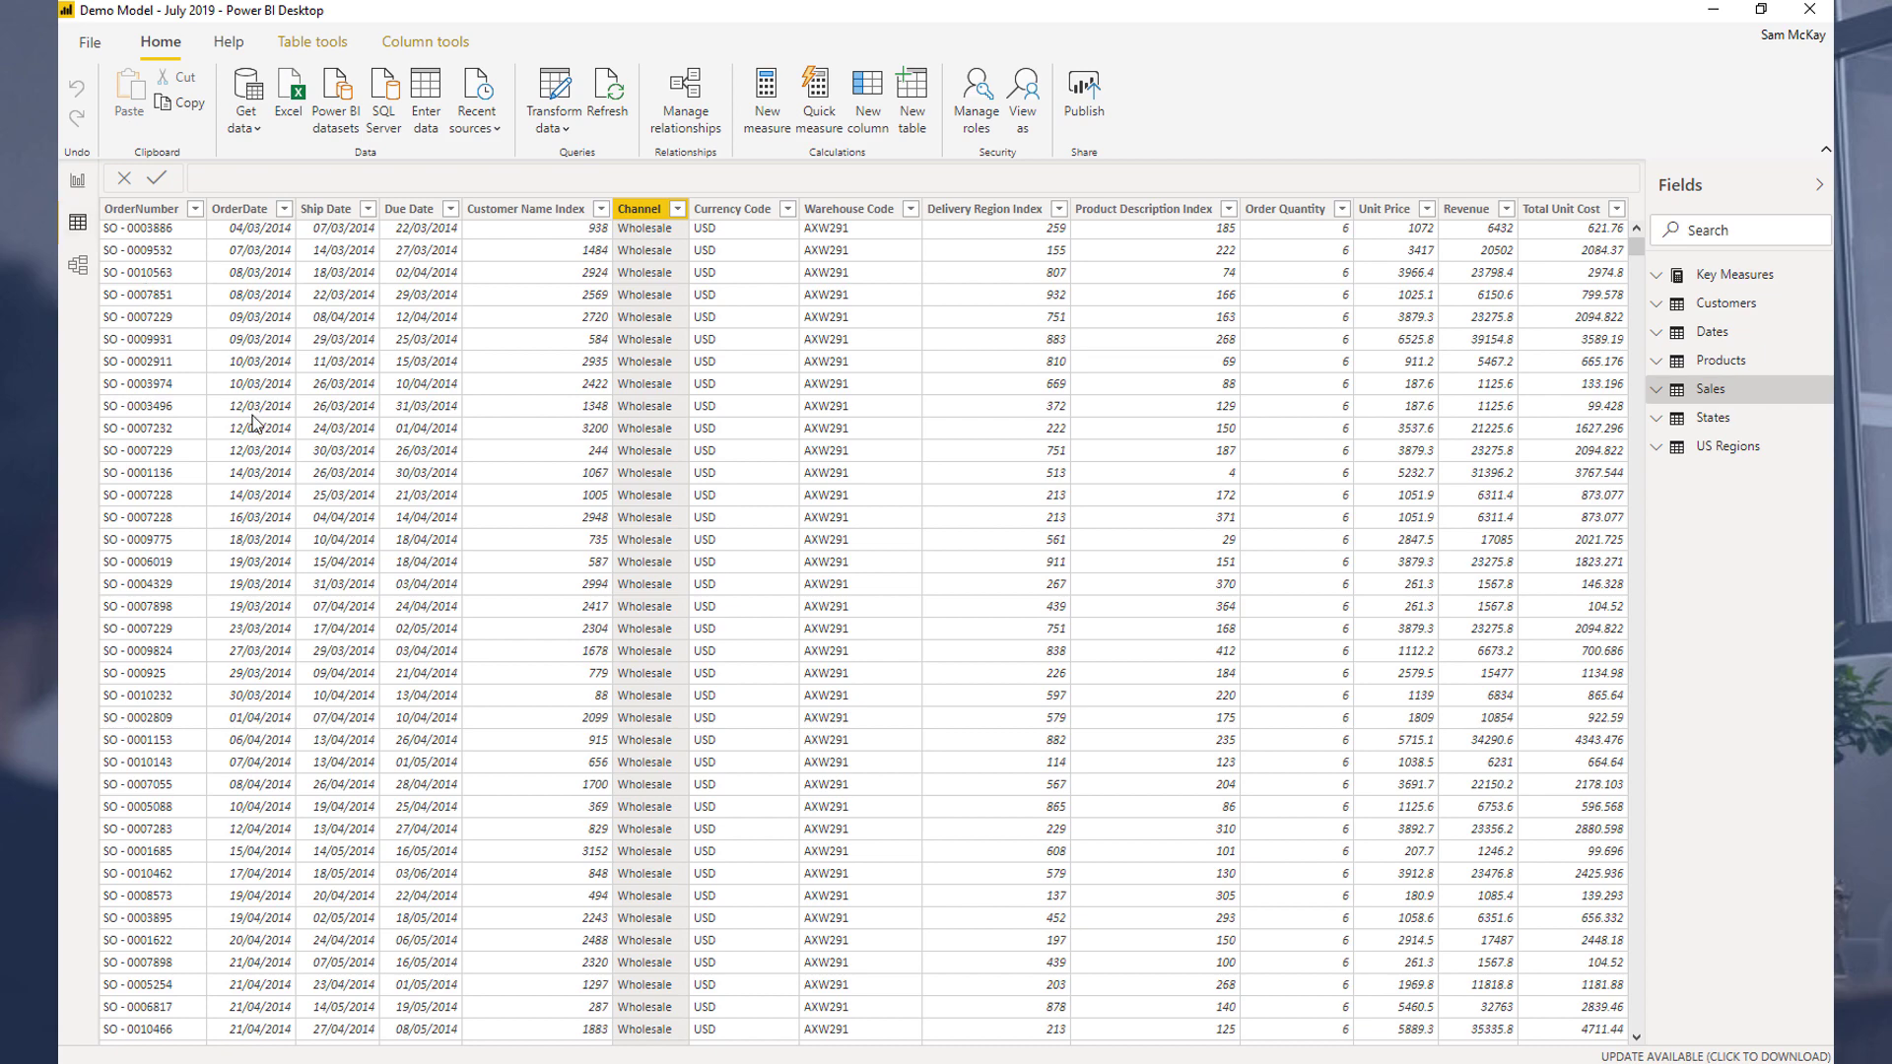
pyautogui.scroll(-20, 254, 423)
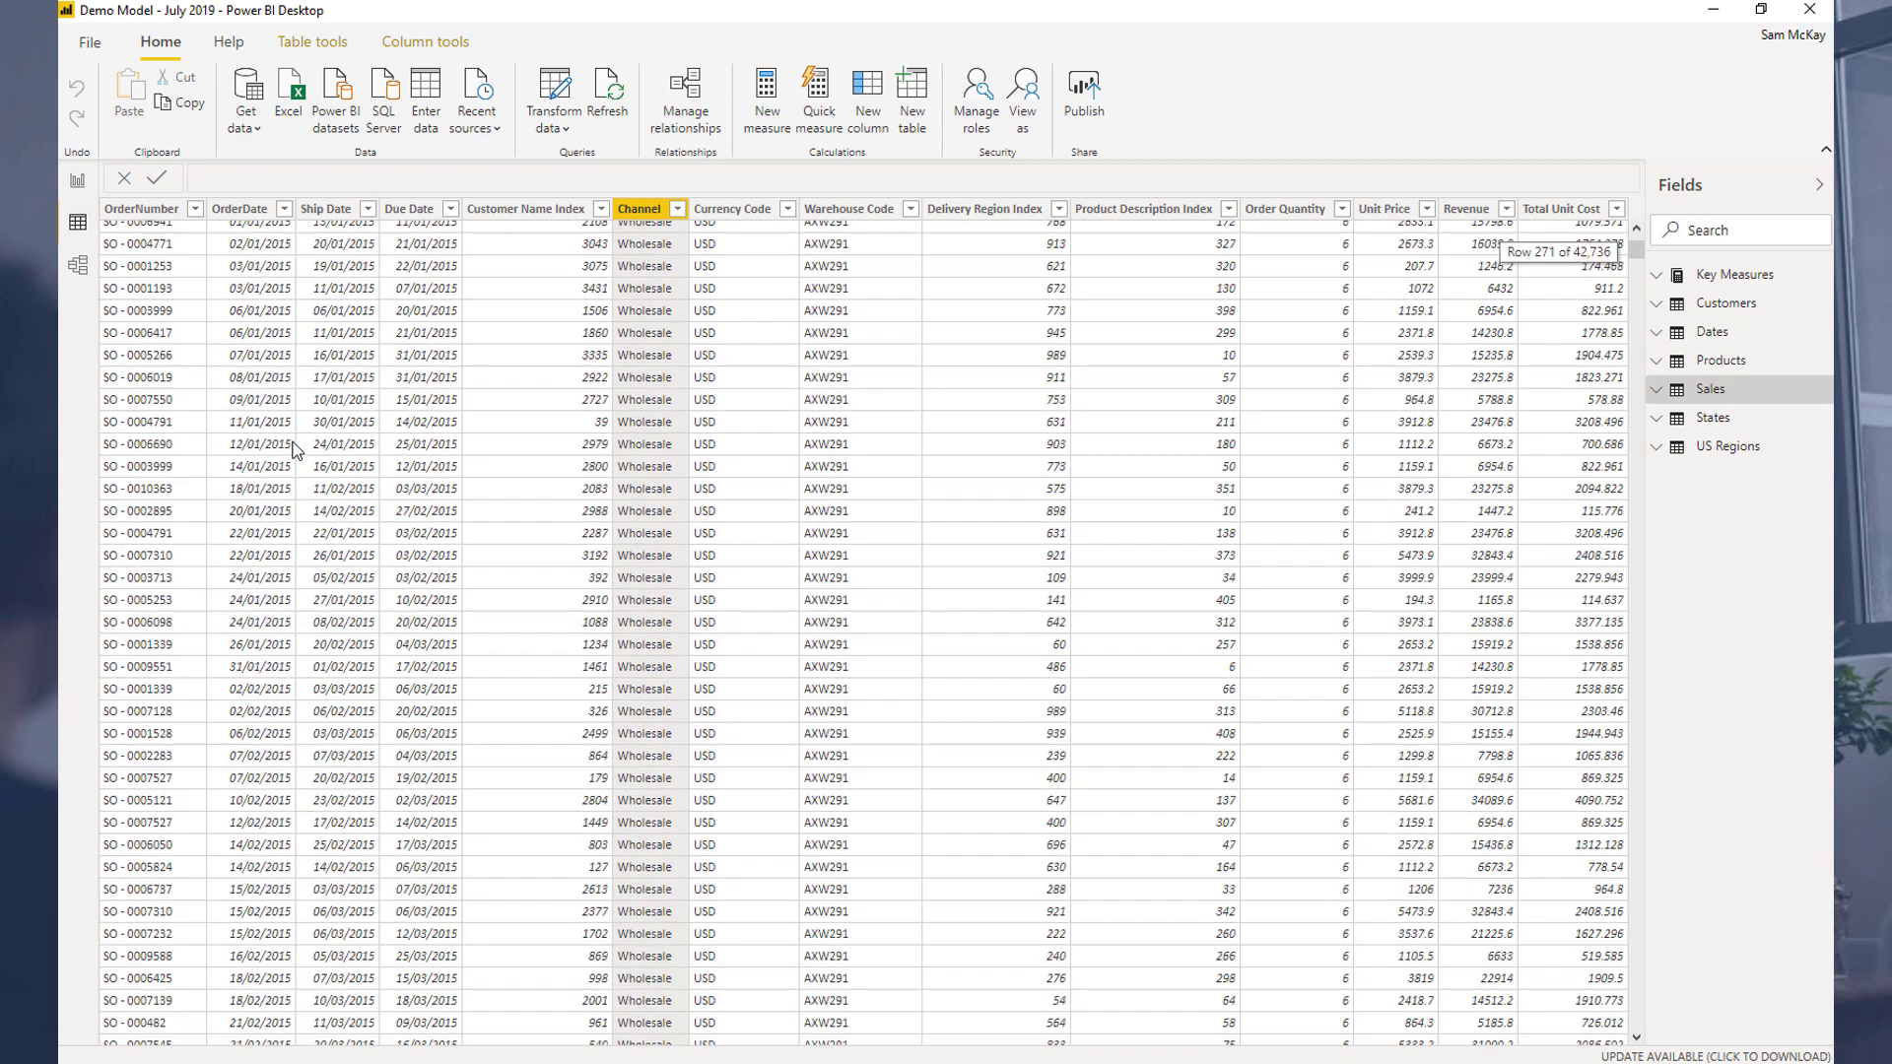
pyautogui.scroll(-20, 292, 450)
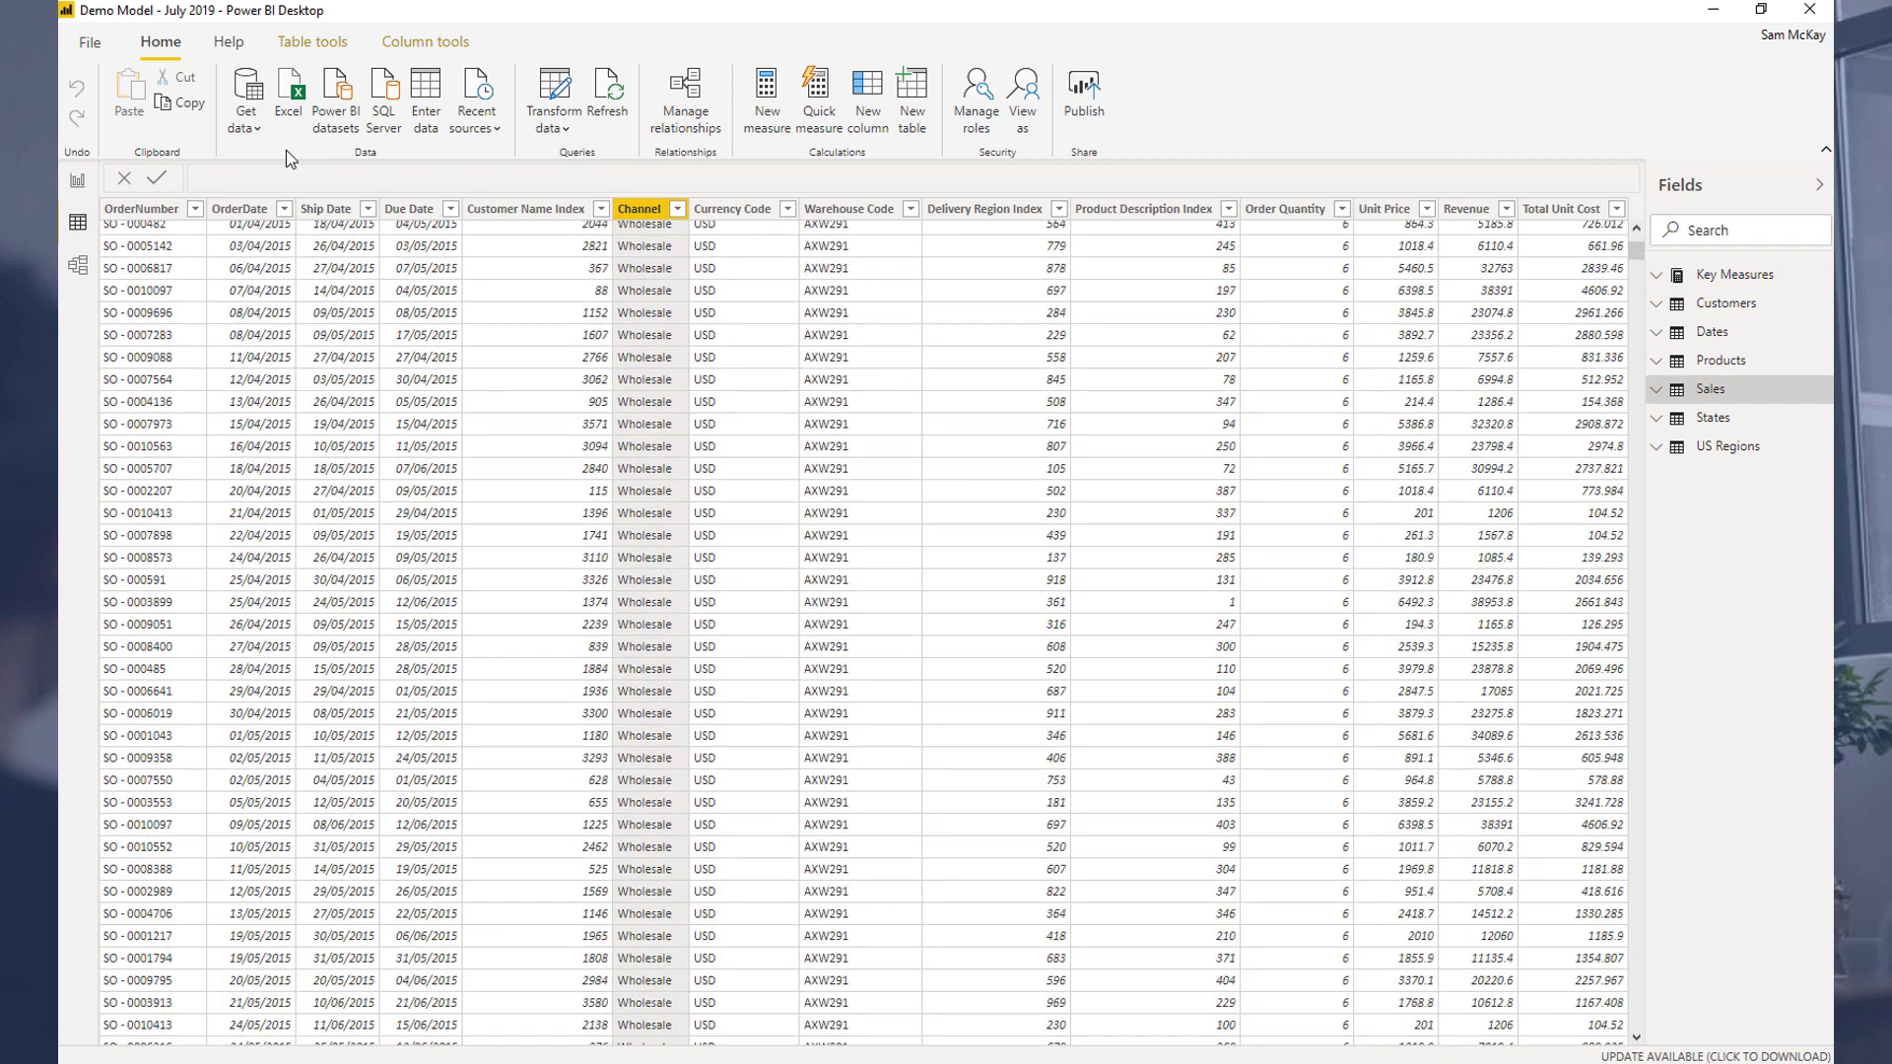
# Step: Review the model diagram again, then display the Customers table data
pyautogui.click(80, 268)
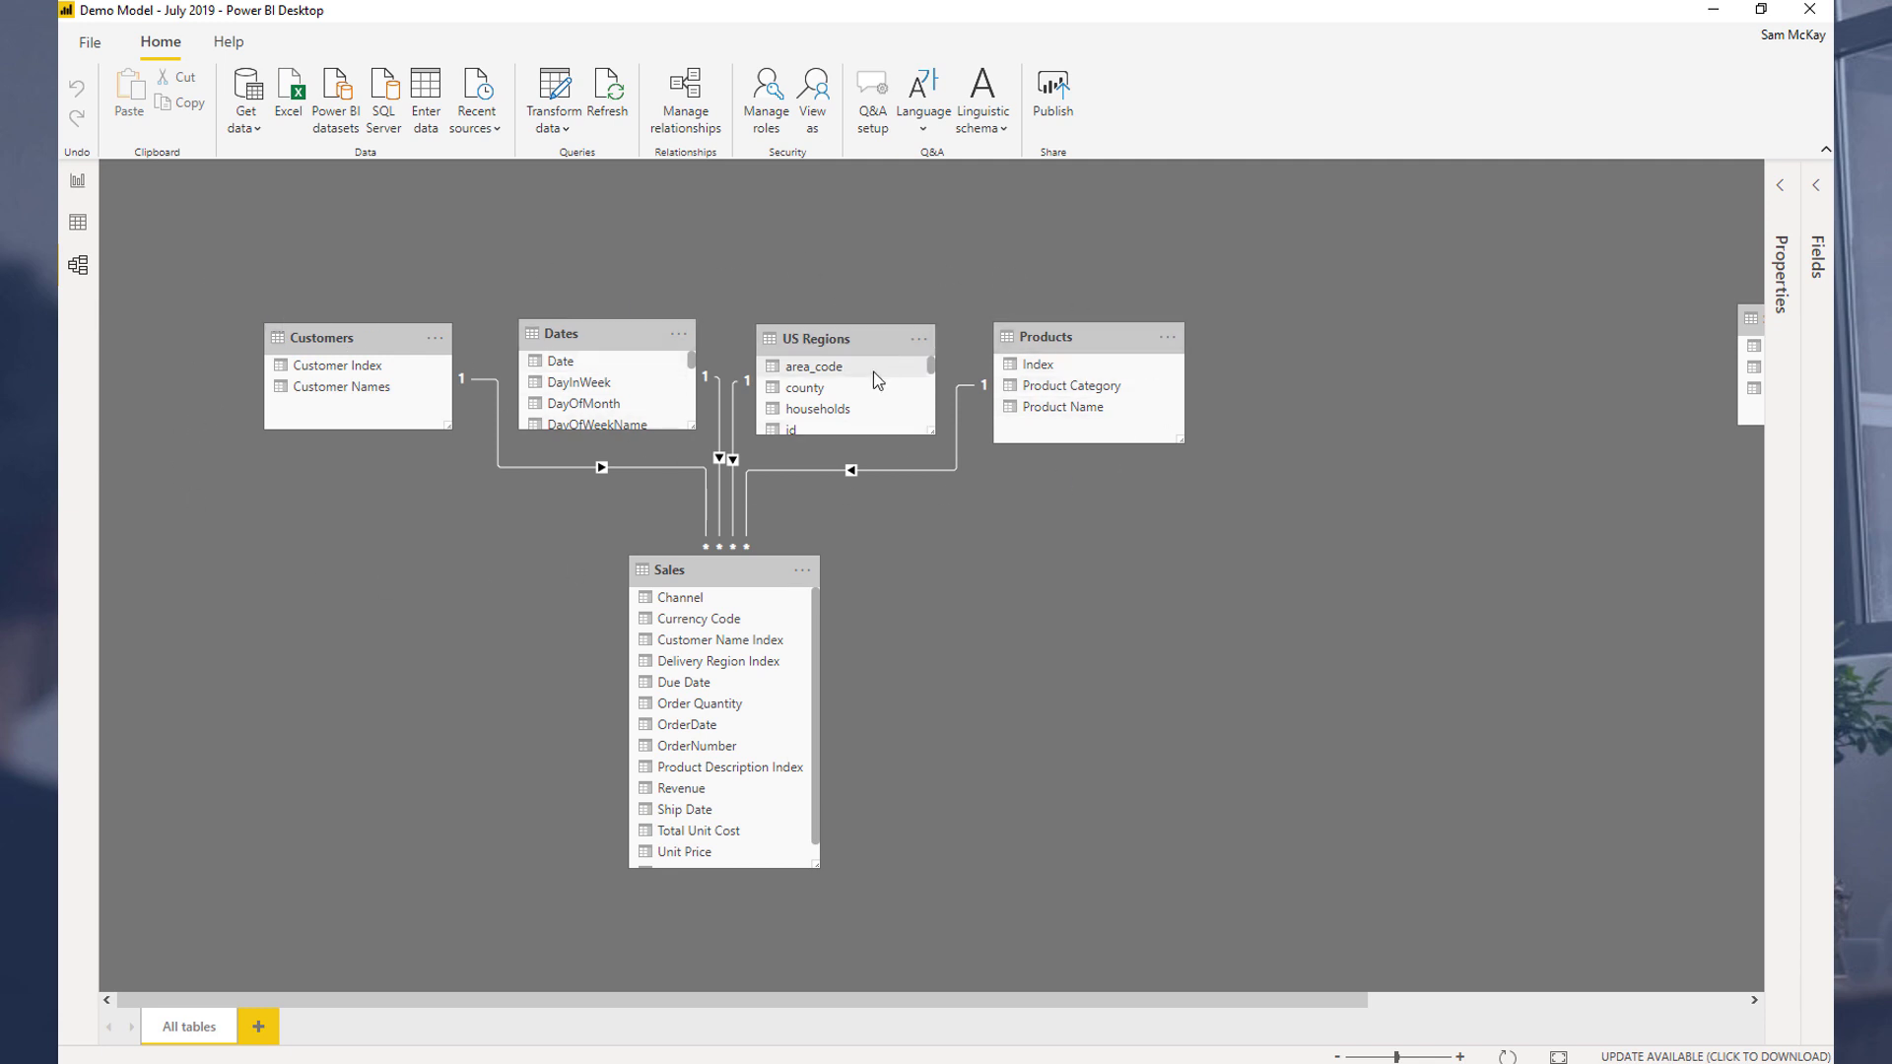
pyautogui.click(79, 222)
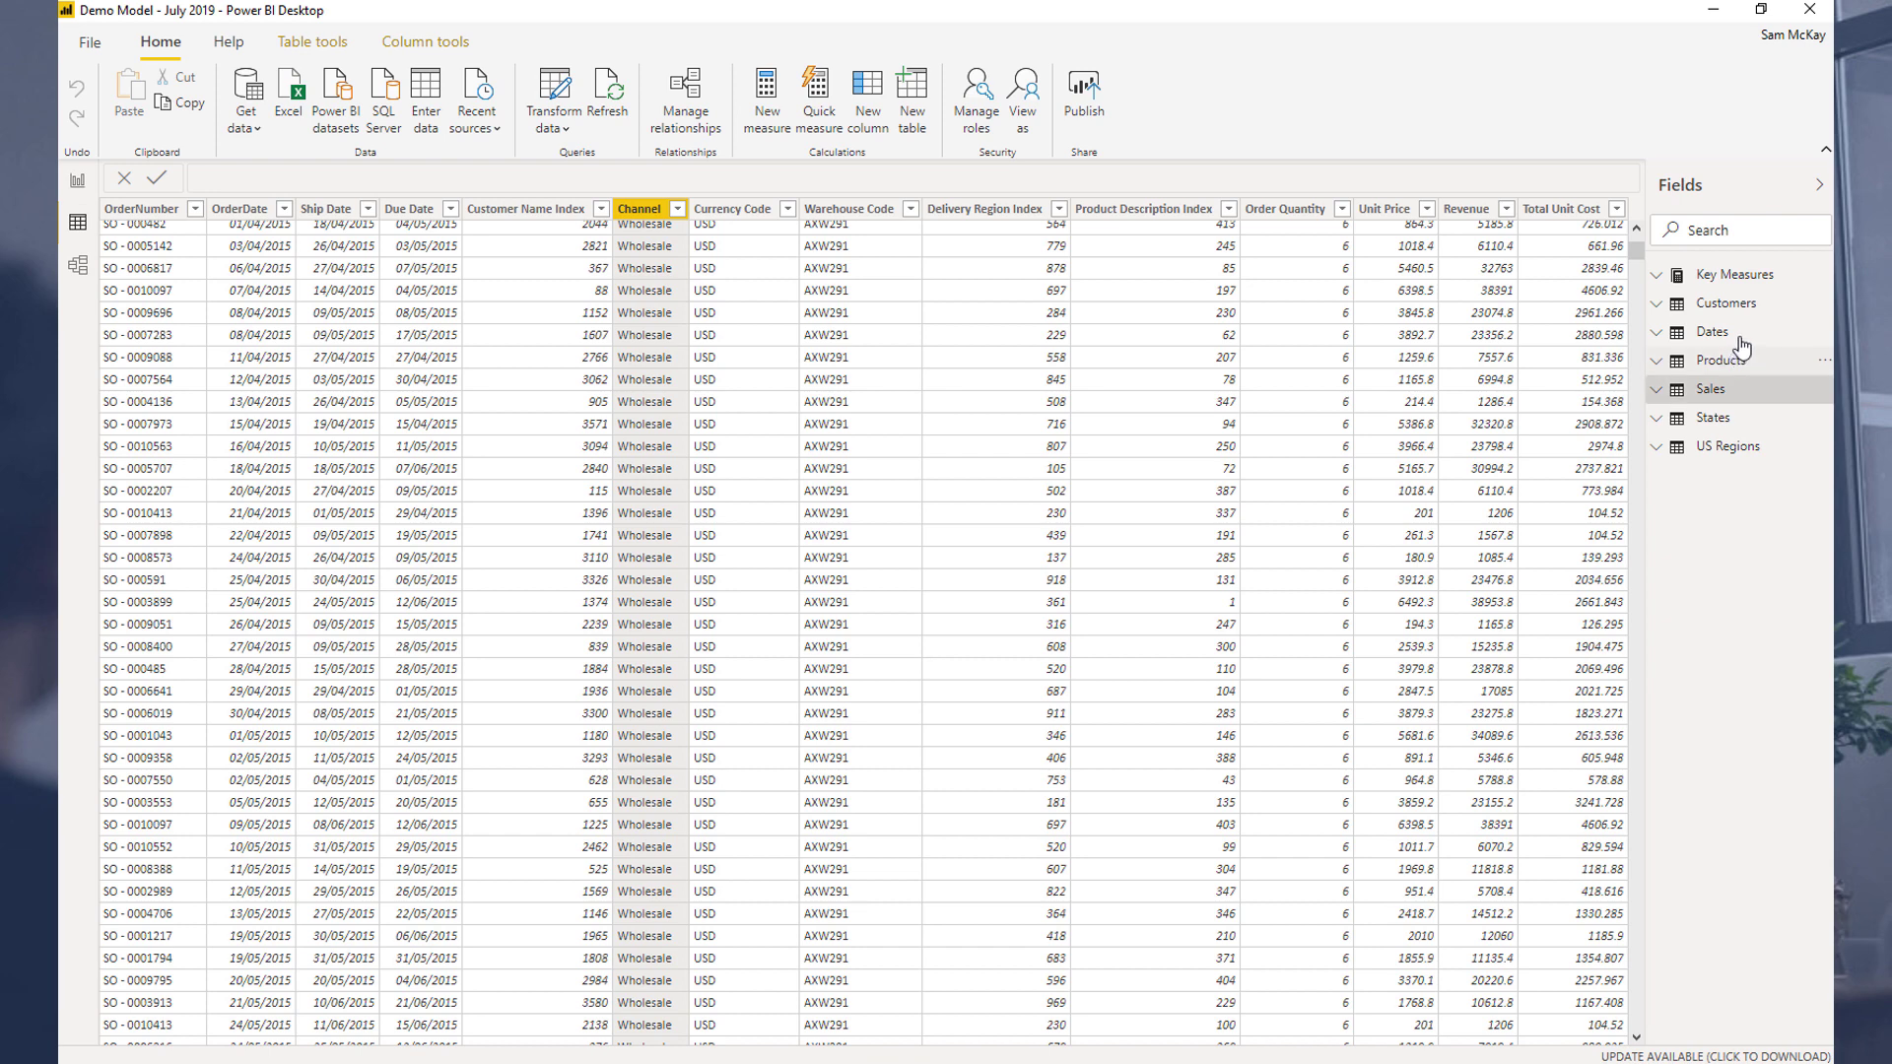
pyautogui.click(1725, 305)
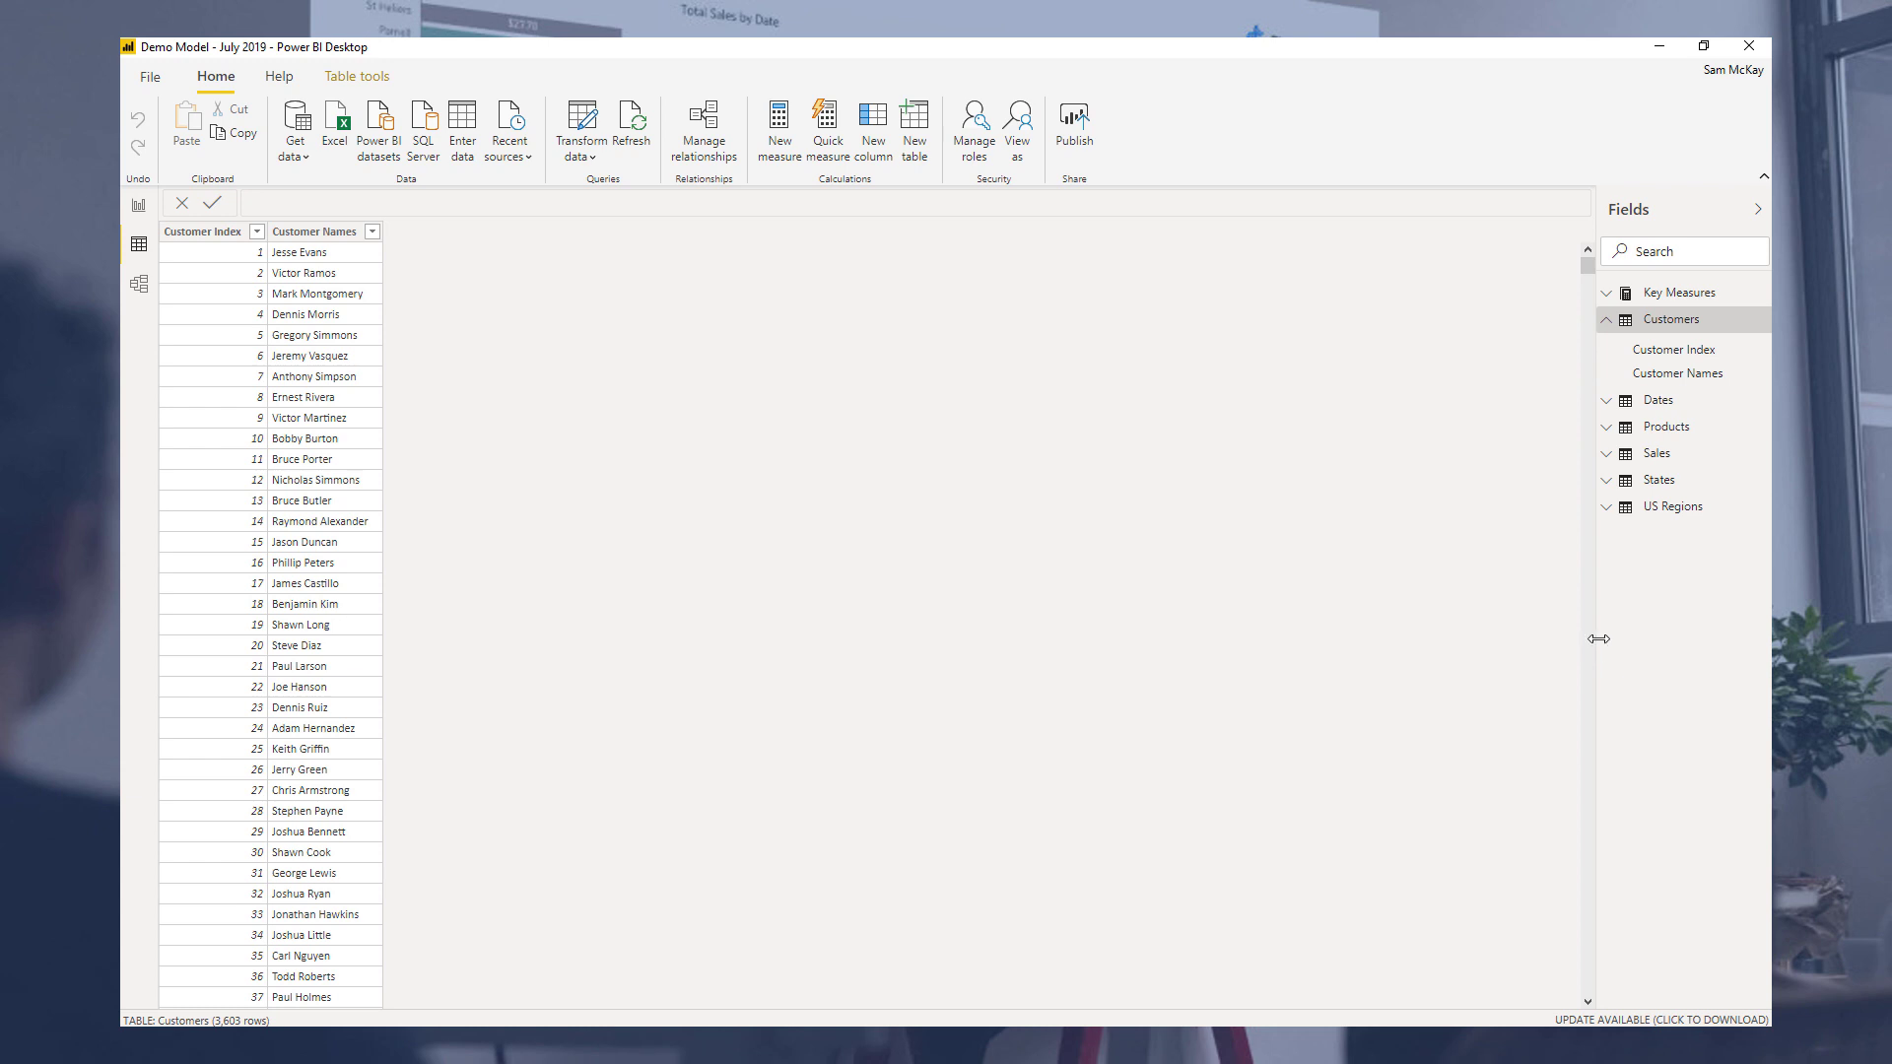
# Step: Collapse the Customers field list in the Fields pane
pyautogui.click(1605, 319)
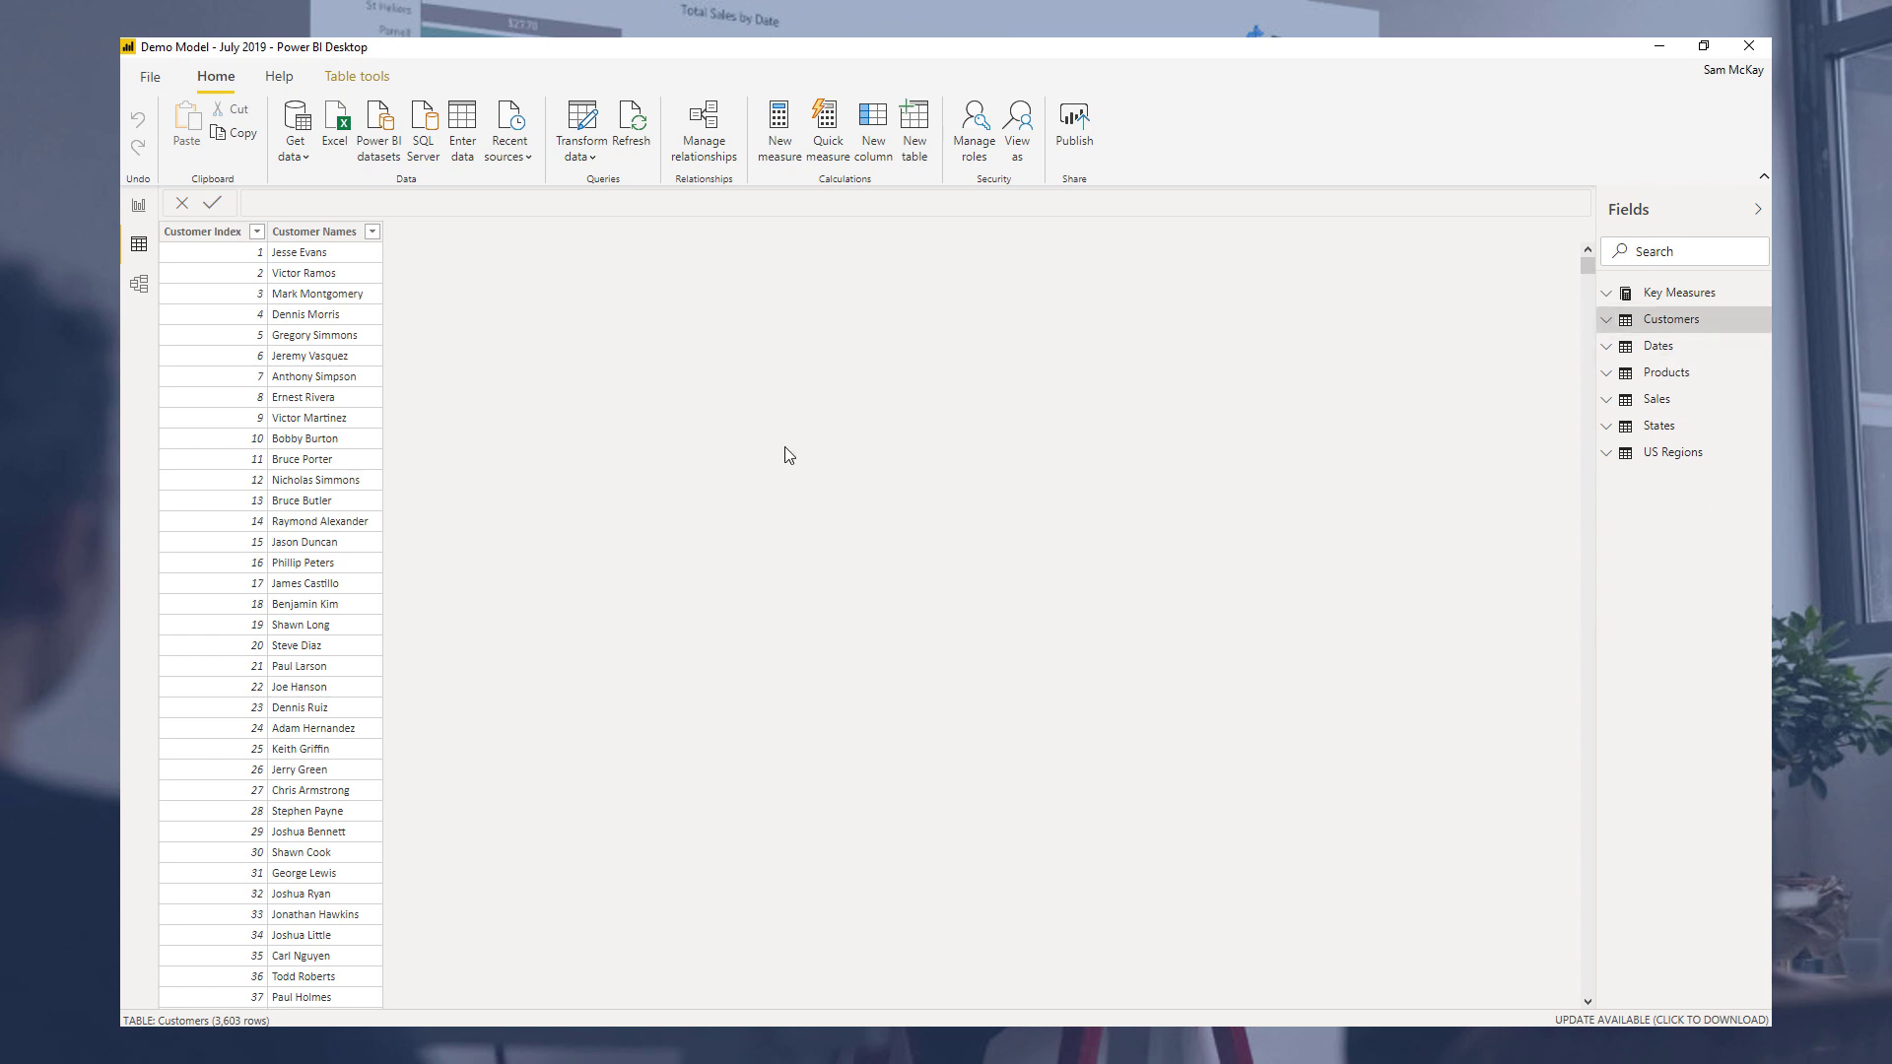